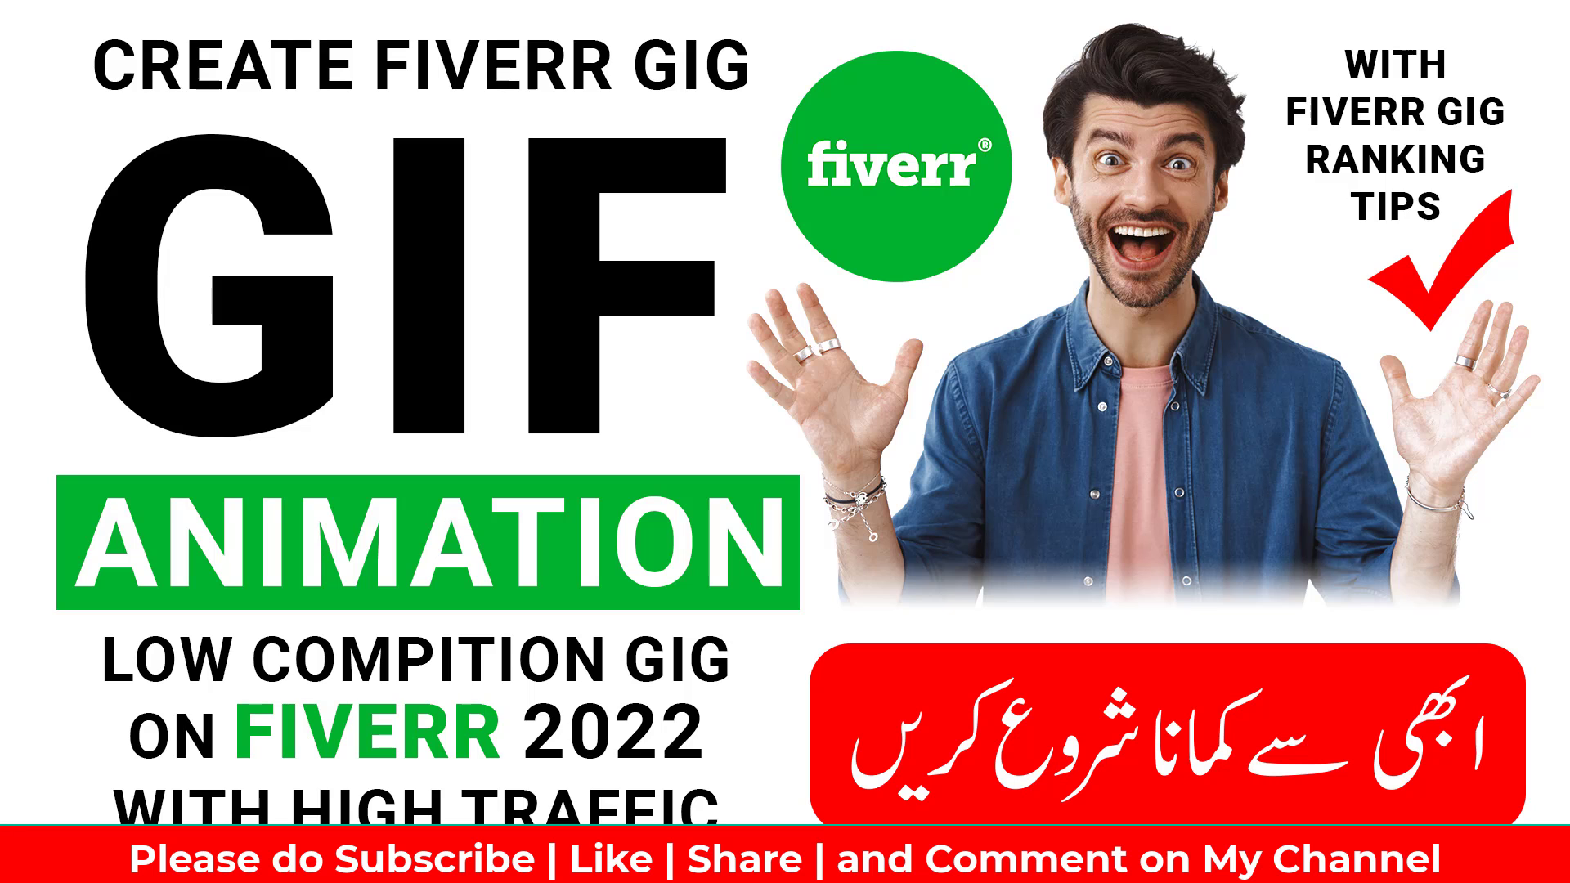
Step: Create a new 1920 × 1080 pixel document
{"action": "type", "text": "1920"}
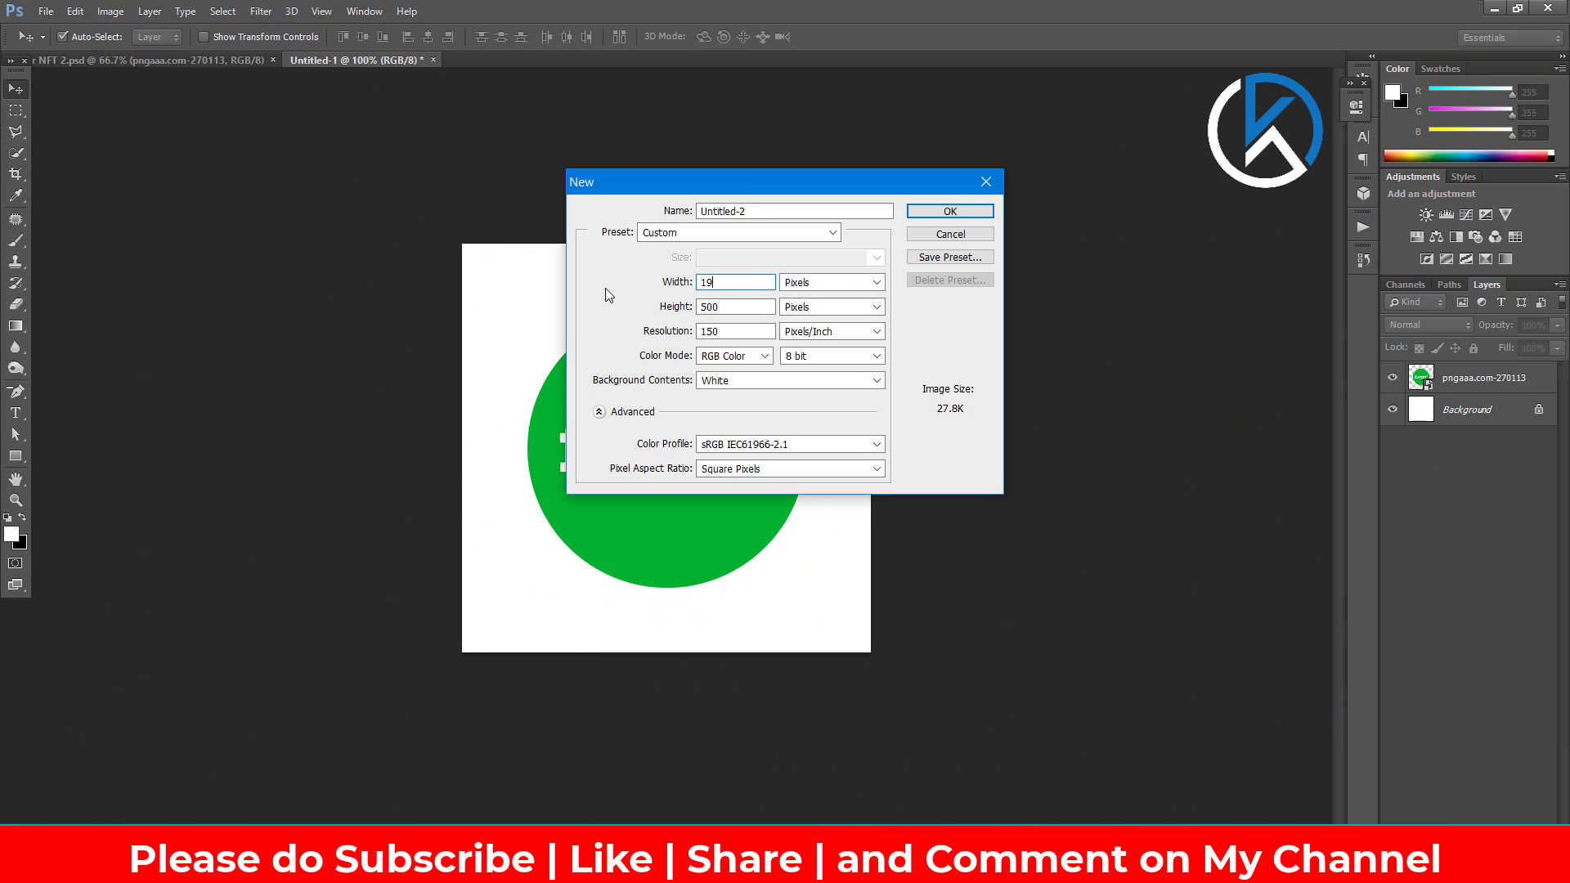
{"action": "key", "text": "Tab"}
{"action": "type", "text": "1080"}
{"action": "key", "text": "Return"}
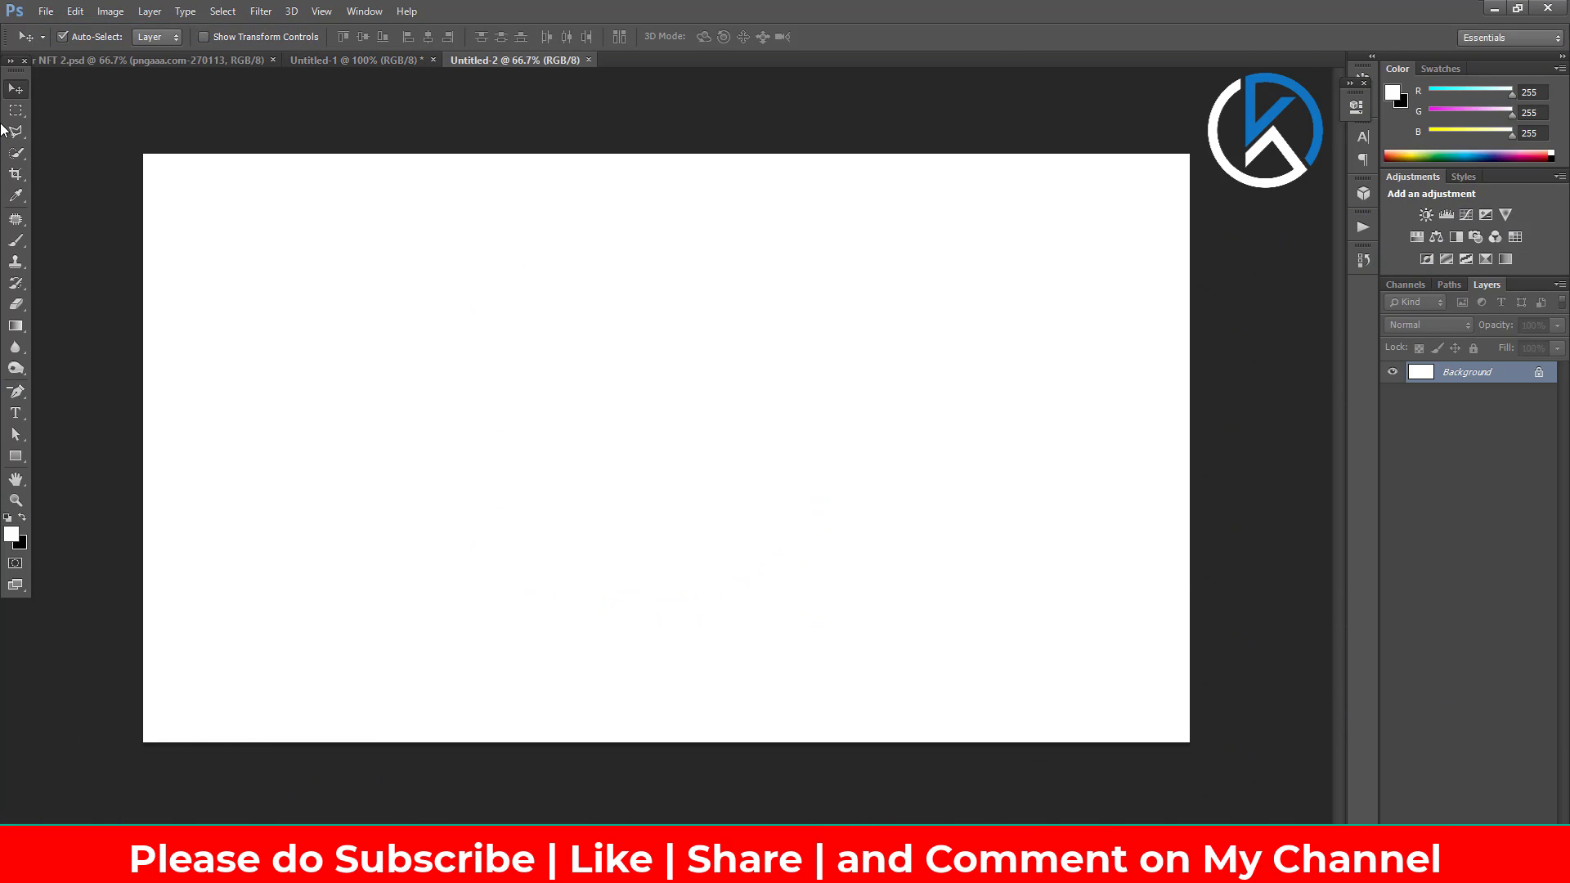
Step: Start a text layer on the canvas, paste the copied video title and select it
{"action": "key", "text": "t"}
{"action": "left_click", "coordinate": [354, 270]}
{"action": "key", "text": "ctrl+v"}
{"action": "key", "text": "ctrl+a"}
Step: Set the title to black Roboto Bold and break it into four lines
{"action": "left_click", "coordinate": [562, 36]}
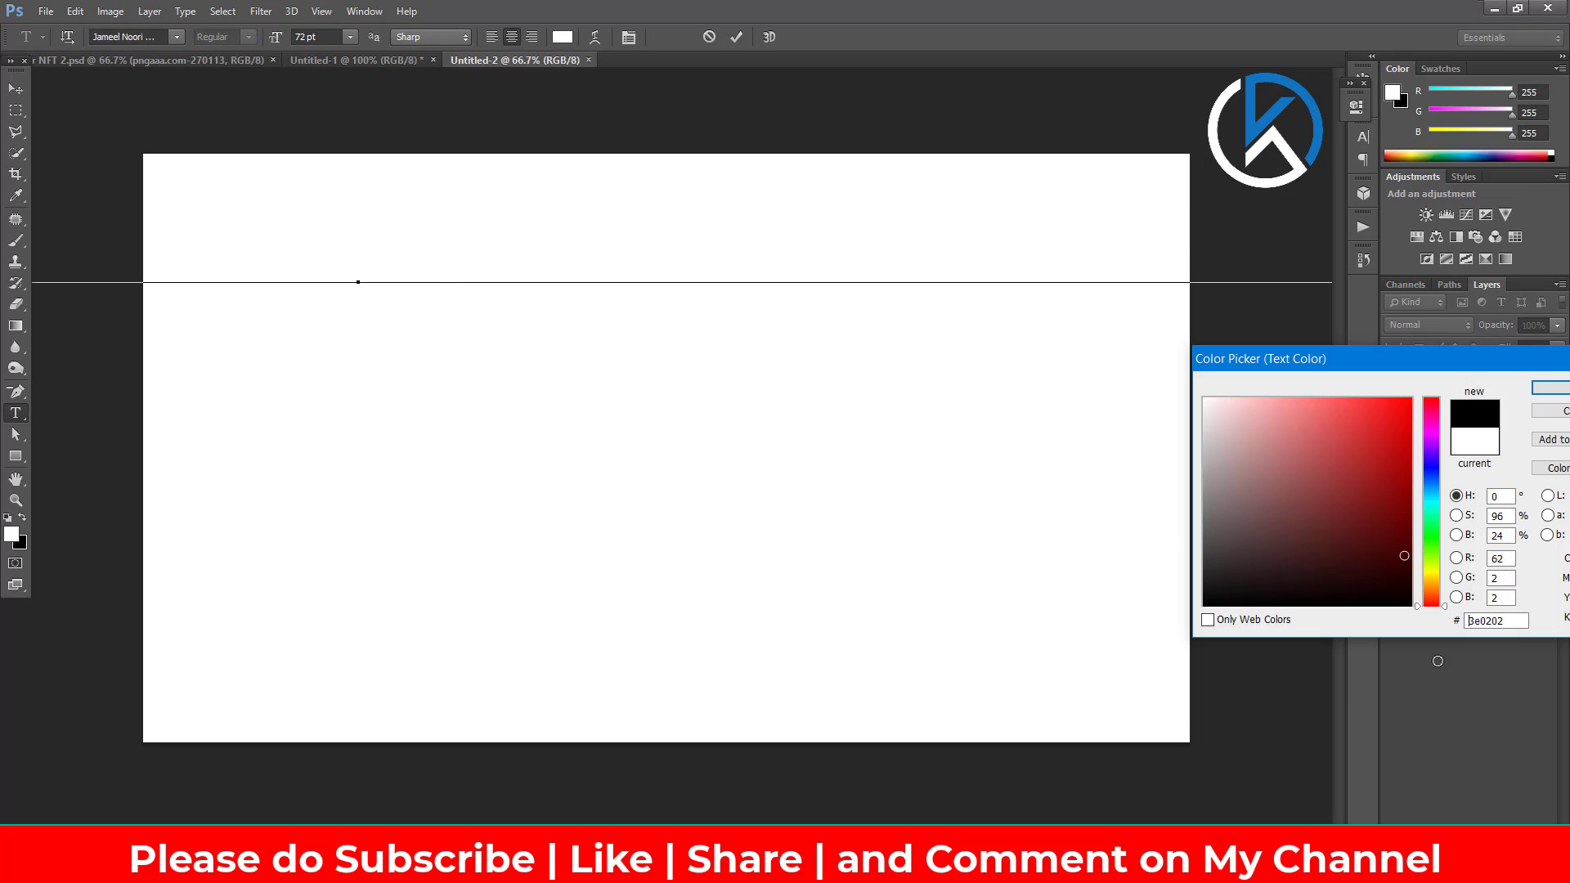
{"action": "key", "text": "Return"}
{"action": "key", "text": "Return"}
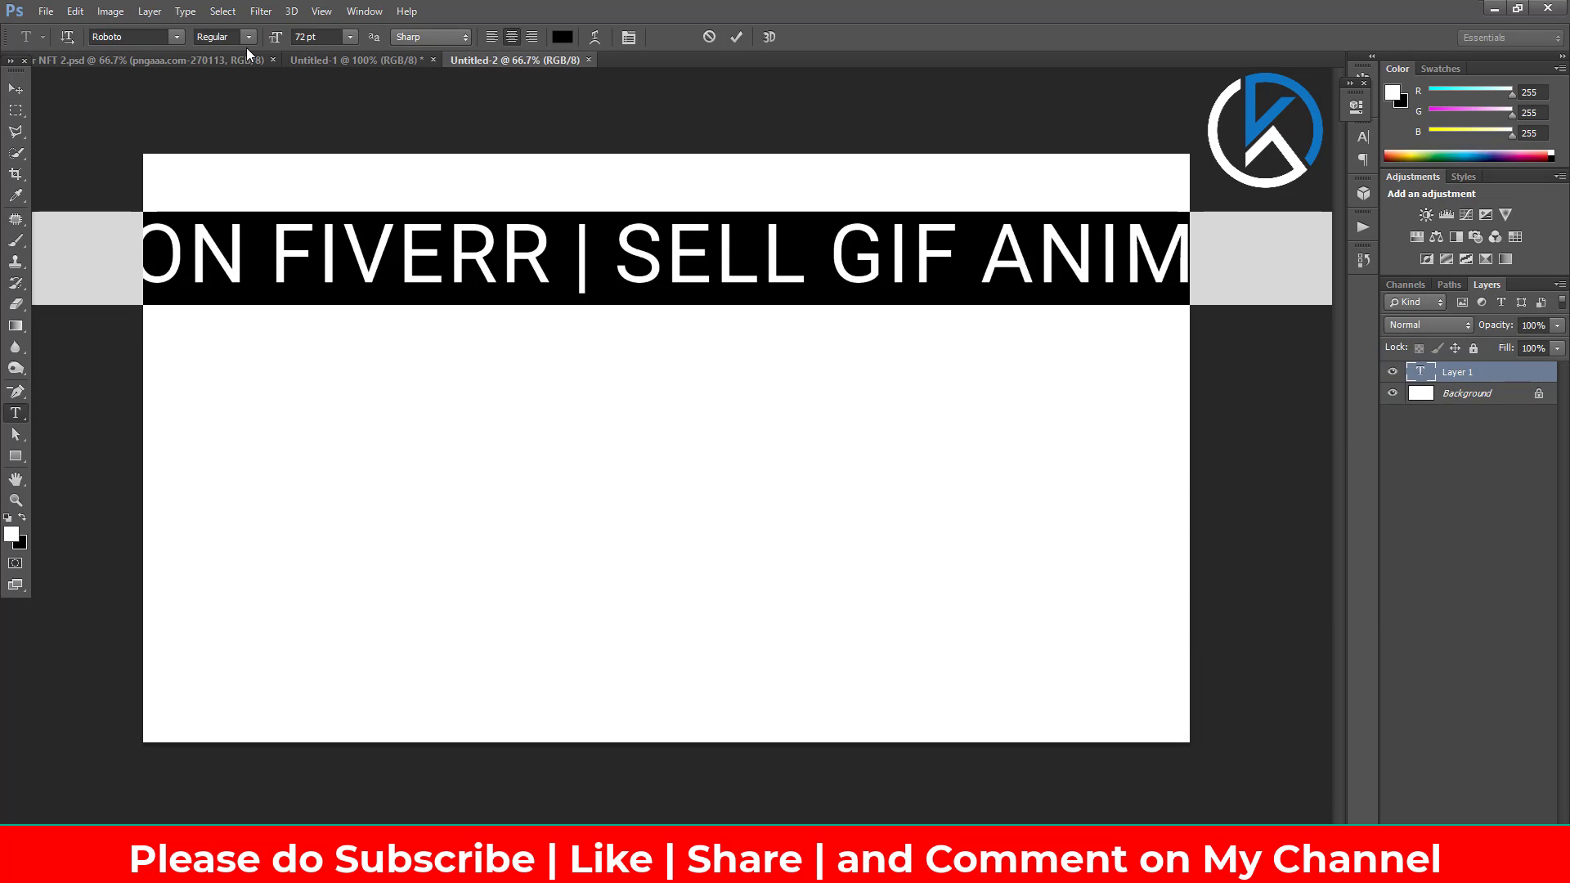
{"action": "key", "text": "ctrl+Return"}
{"action": "key", "text": "v"}
{"action": "key", "text": "t"}
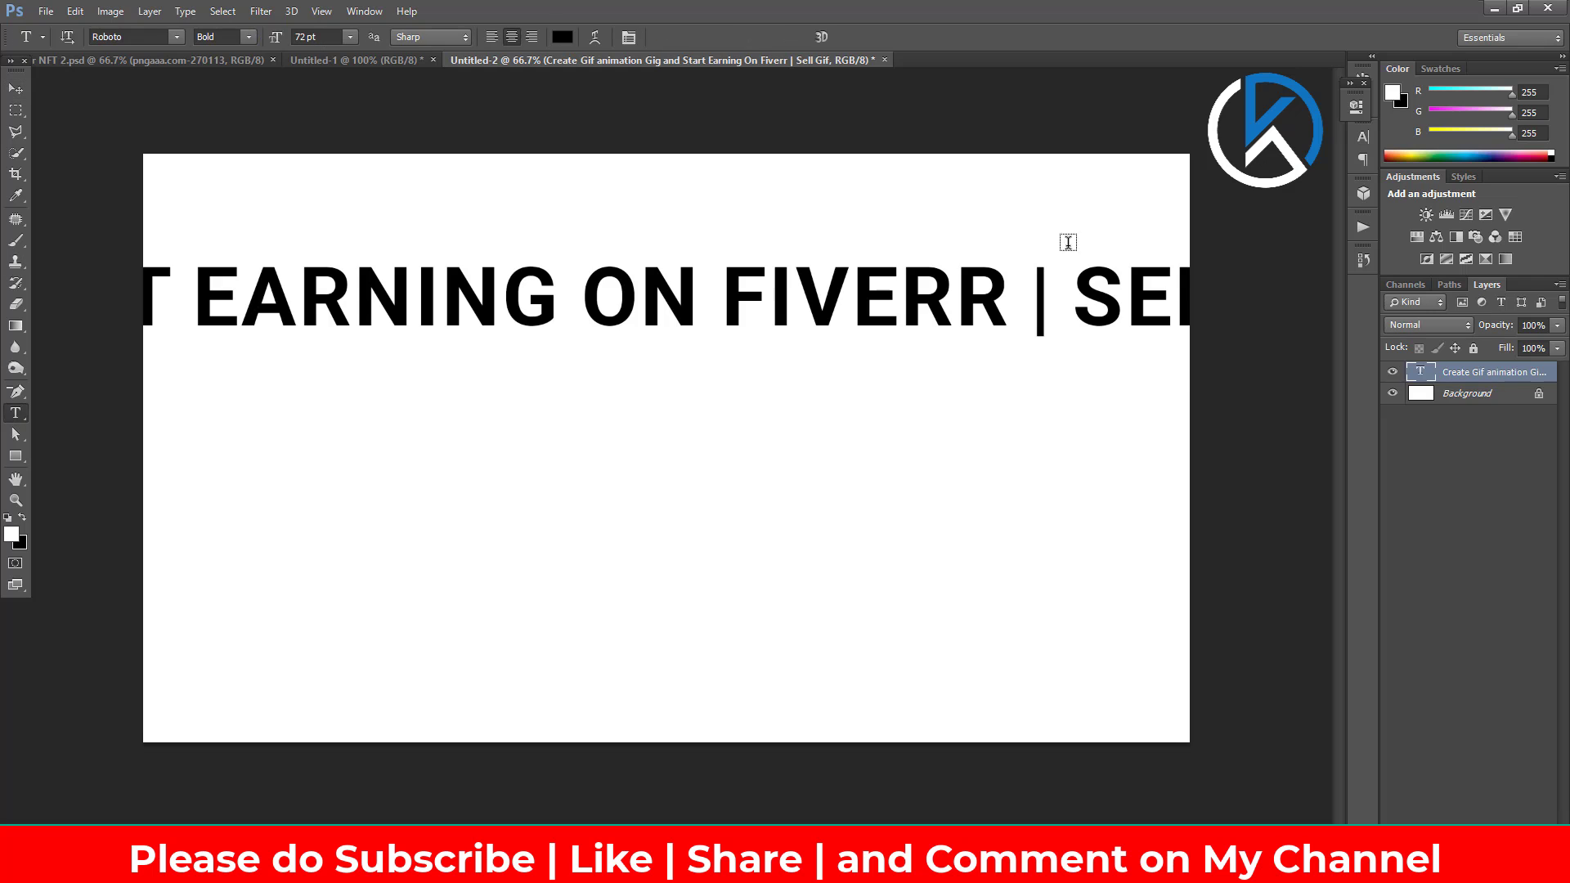
{"action": "key", "text": "Return"}
{"action": "key", "text": "Return"}
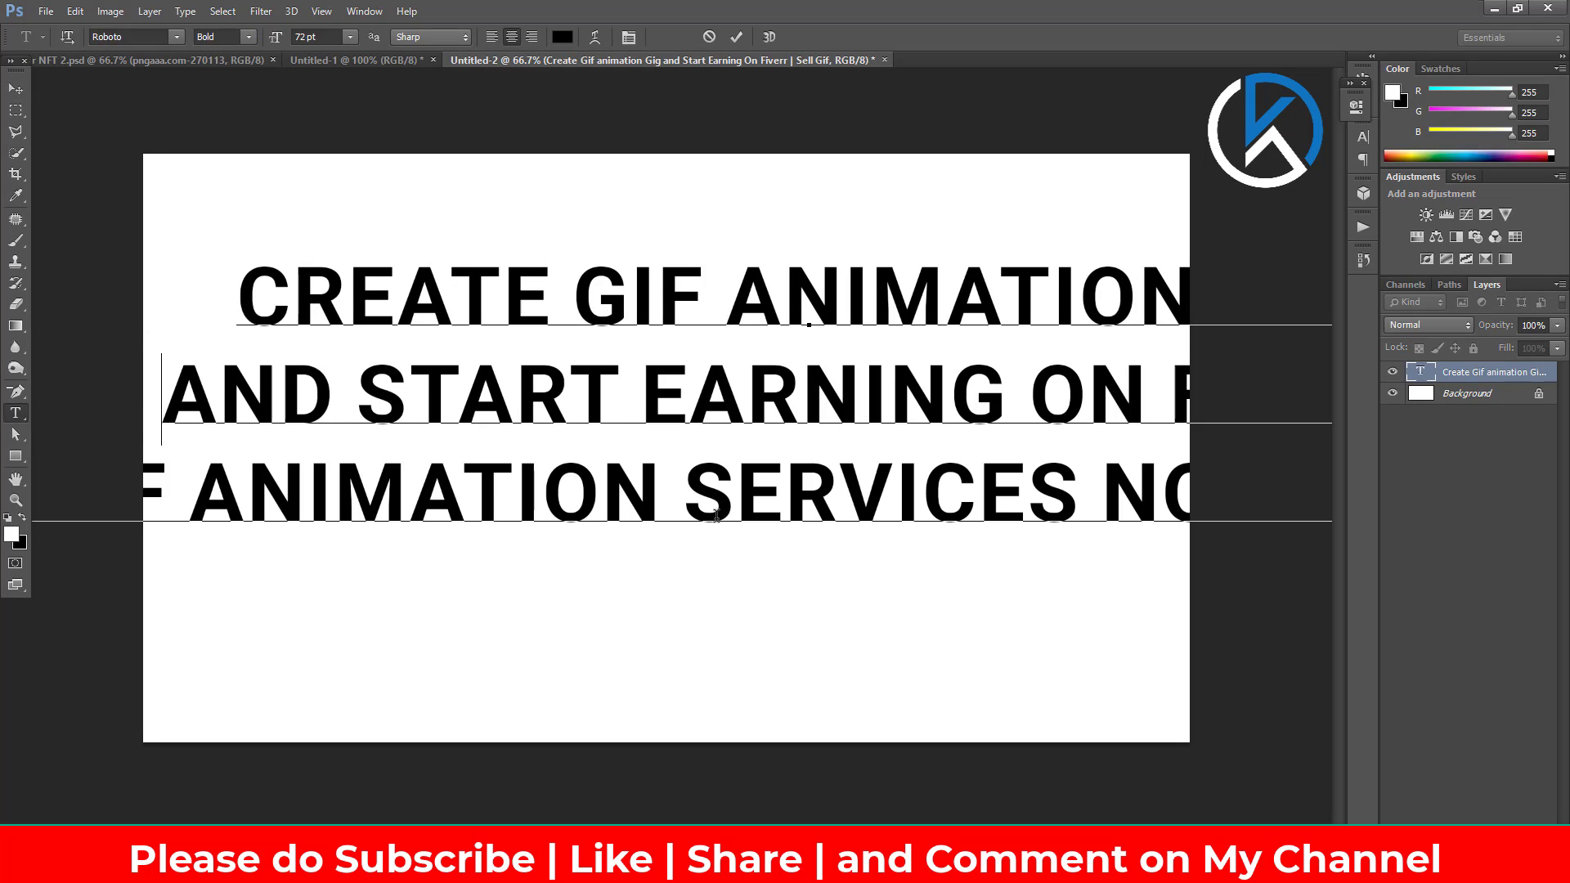
{"action": "left_click", "coordinate": [1098, 479]}
{"action": "key", "text": "Return"}
{"action": "left_click", "coordinate": [16, 87]}
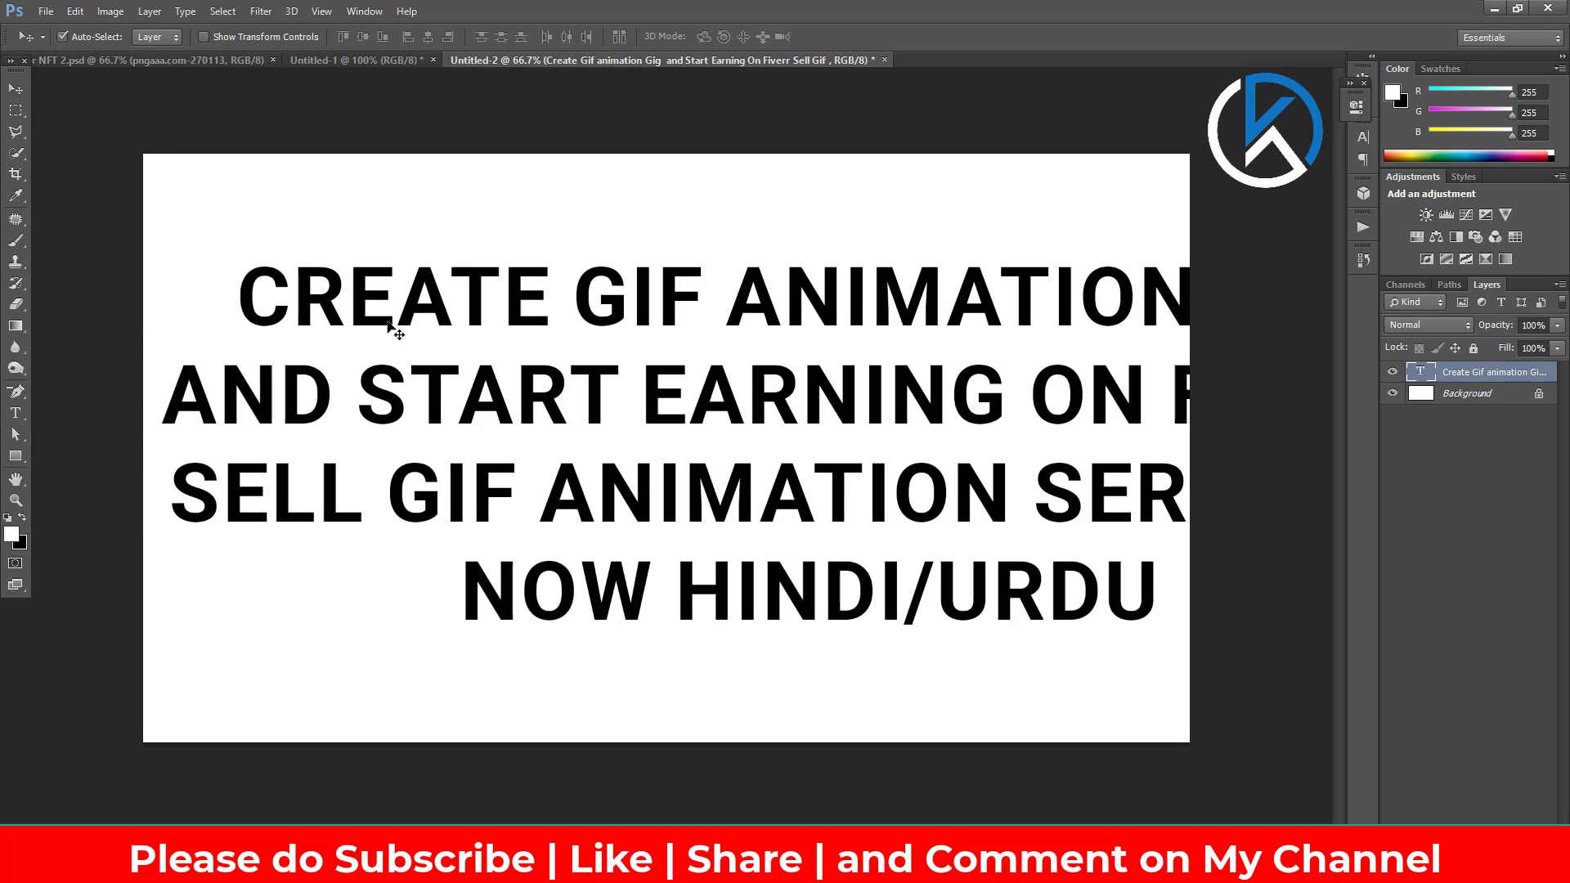
Step: Scale the title down, place it lower centre, and select its first line
{"action": "key", "text": "ctrl+t"}
{"action": "left_click_drag", "start_coordinate": [160, 245], "coordinate": [368, 275]}
{"action": "left_click_drag", "start_coordinate": [474, 409], "coordinate": [483, 532]}
{"action": "double_click", "coordinate": [1420, 371]}
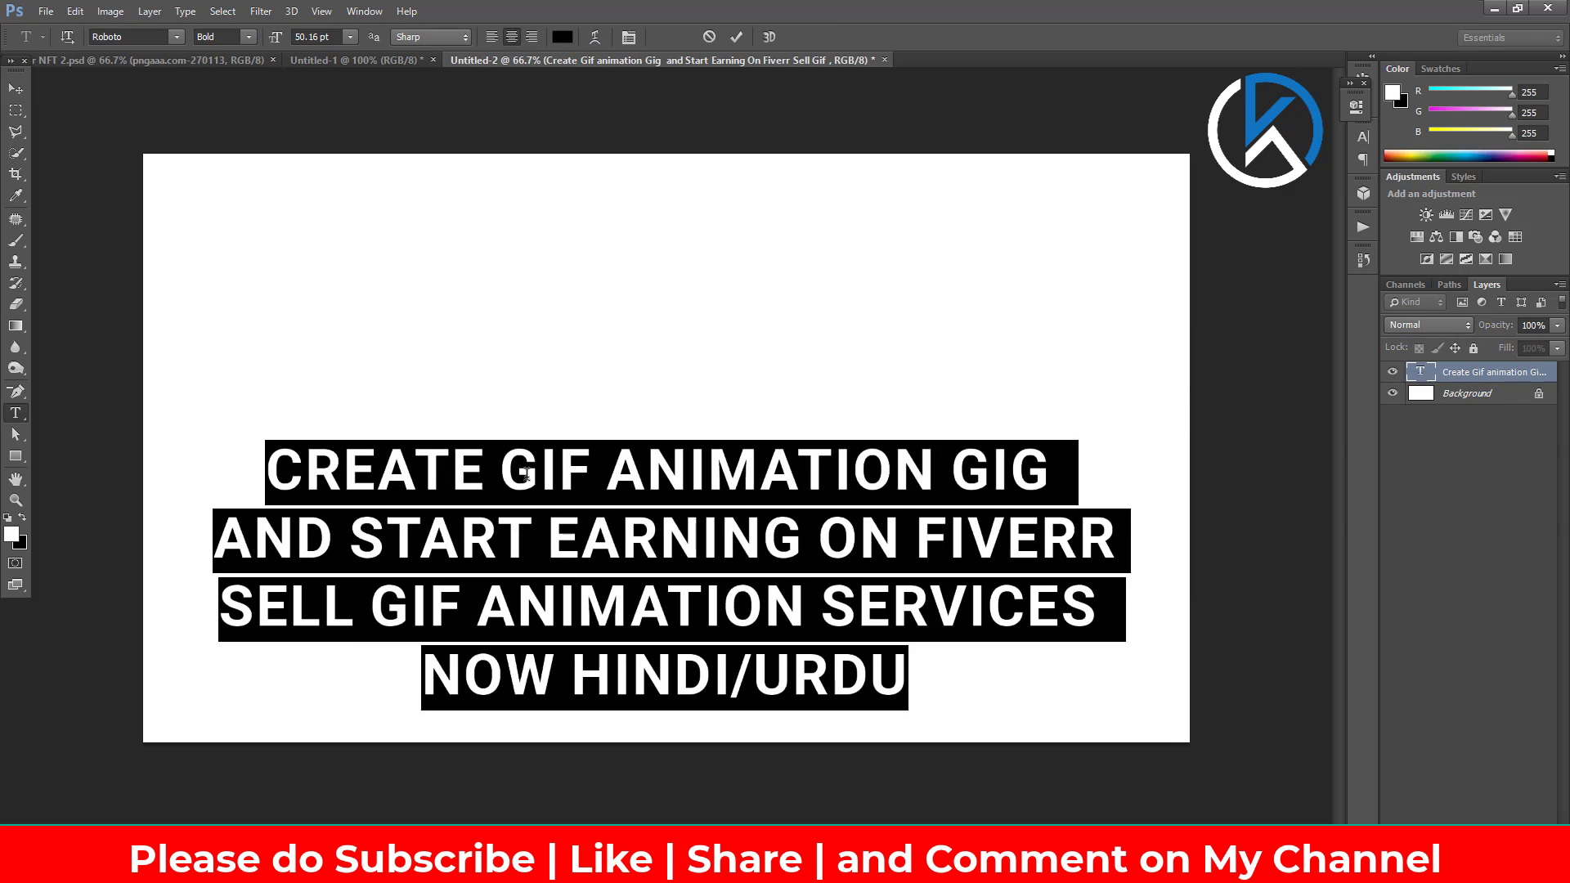
{"action": "left_click_drag", "start_coordinate": [266, 470], "coordinate": [1074, 503]}
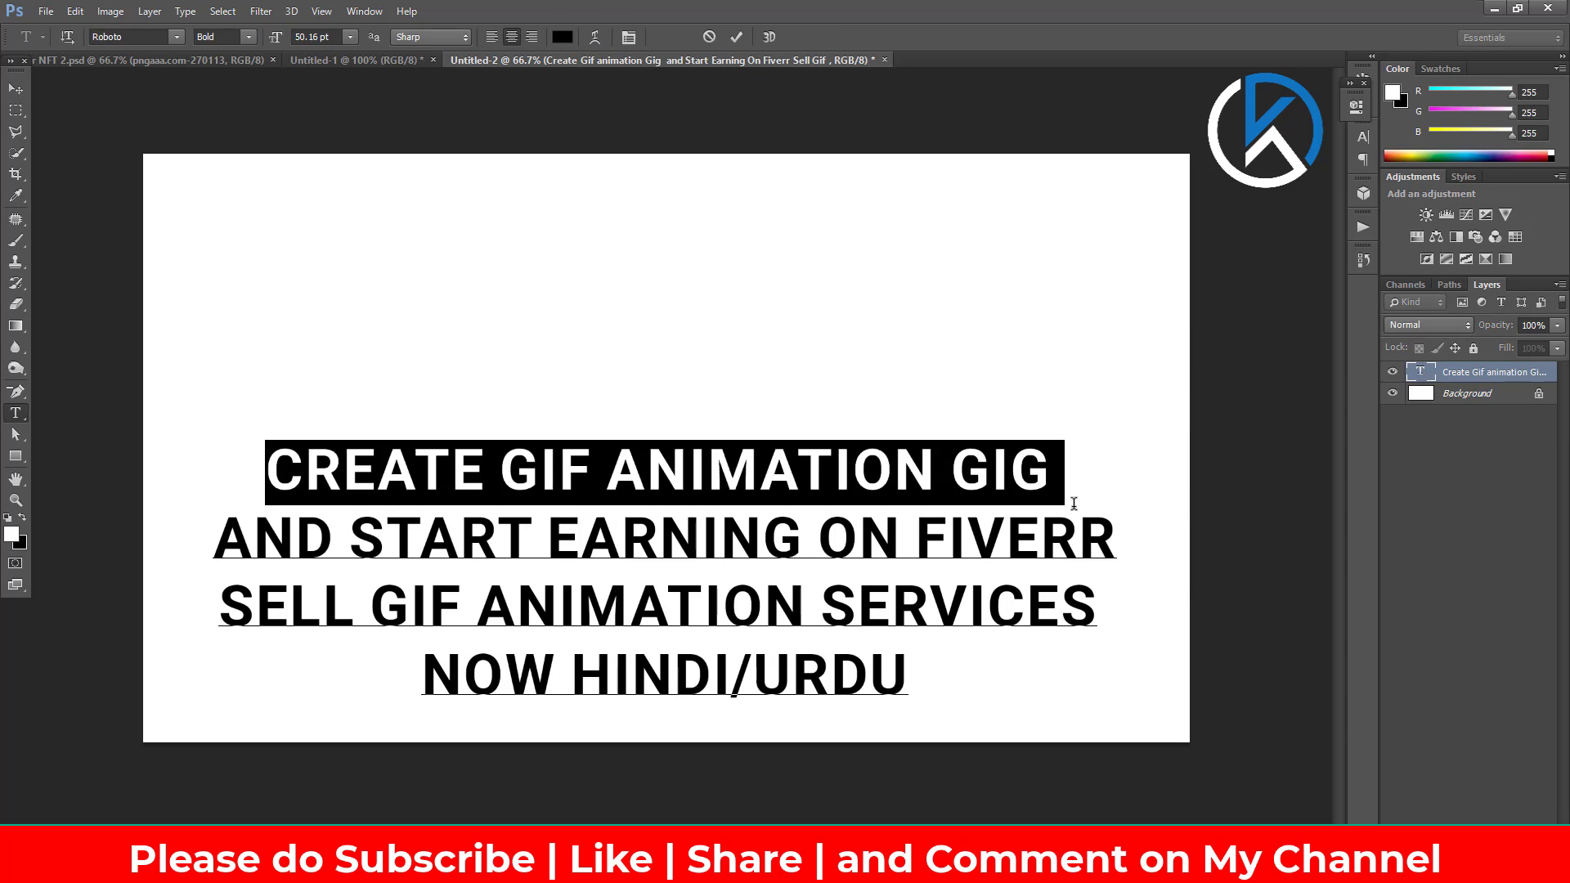
{"action": "left_click", "coordinate": [17, 88]}
Step: Hide the long title layer and paste its first line into a new text layer
{"action": "key", "text": "ctrl+shift+alt+n"}
{"action": "left_click", "coordinate": [1393, 393]}
{"action": "key", "text": "t"}
{"action": "left_click", "coordinate": [382, 285]}
{"action": "type", "text": "GIF ANIMATION GIG"}
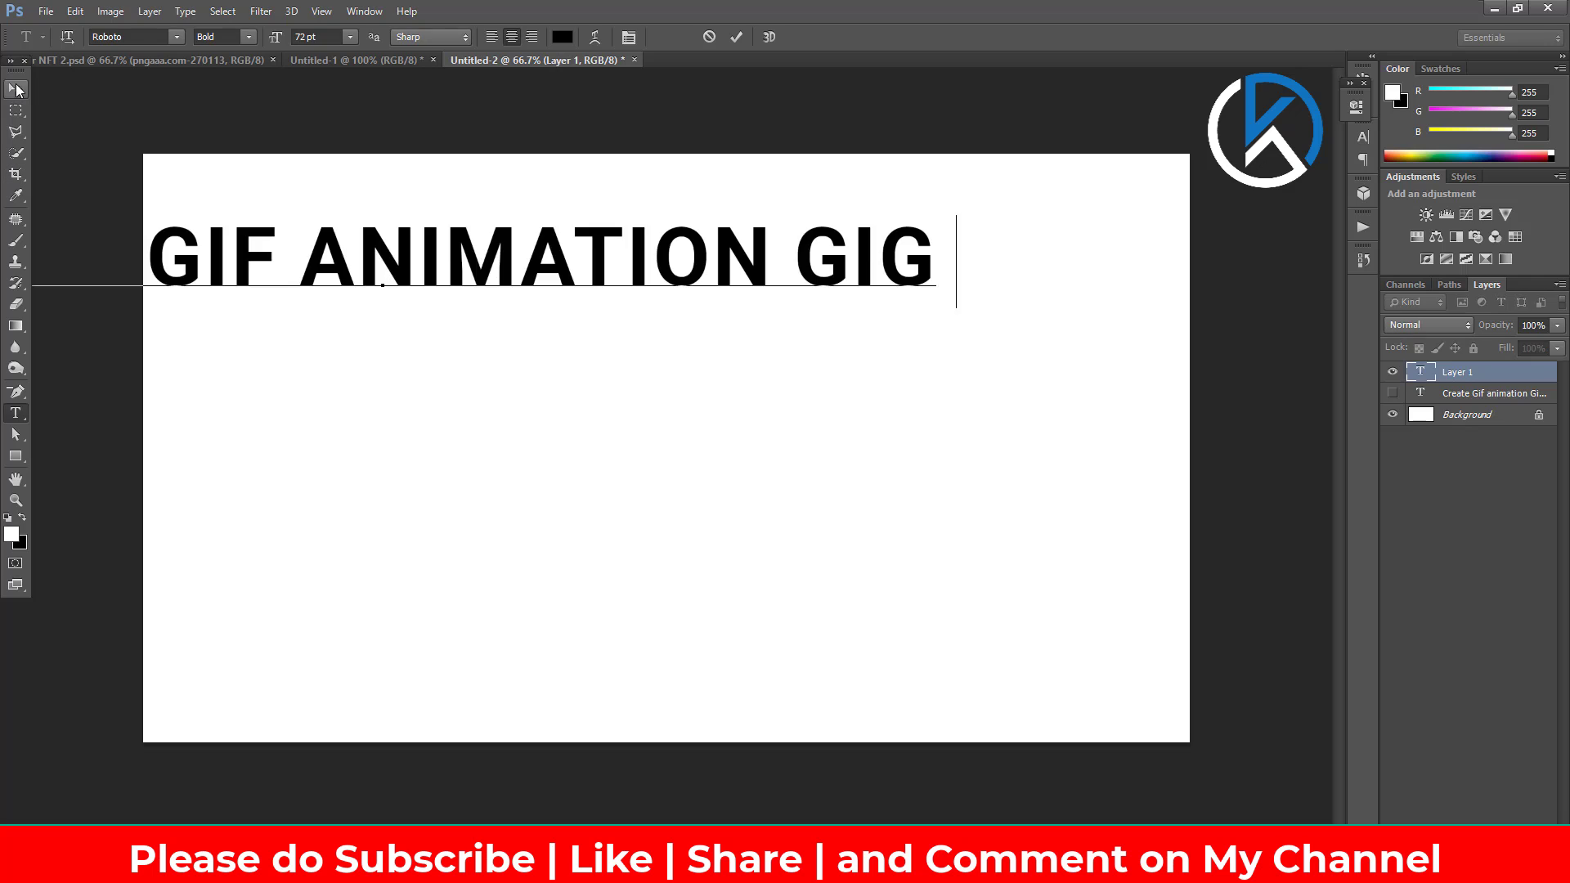
{"action": "key", "text": "ctrl+a"}
Step: Break the headline into GIF ANIMATION / GIG ON FIVERR lines and move it up-left
{"action": "left_click", "coordinate": [553, 260]}
{"action": "key", "text": "Return"}
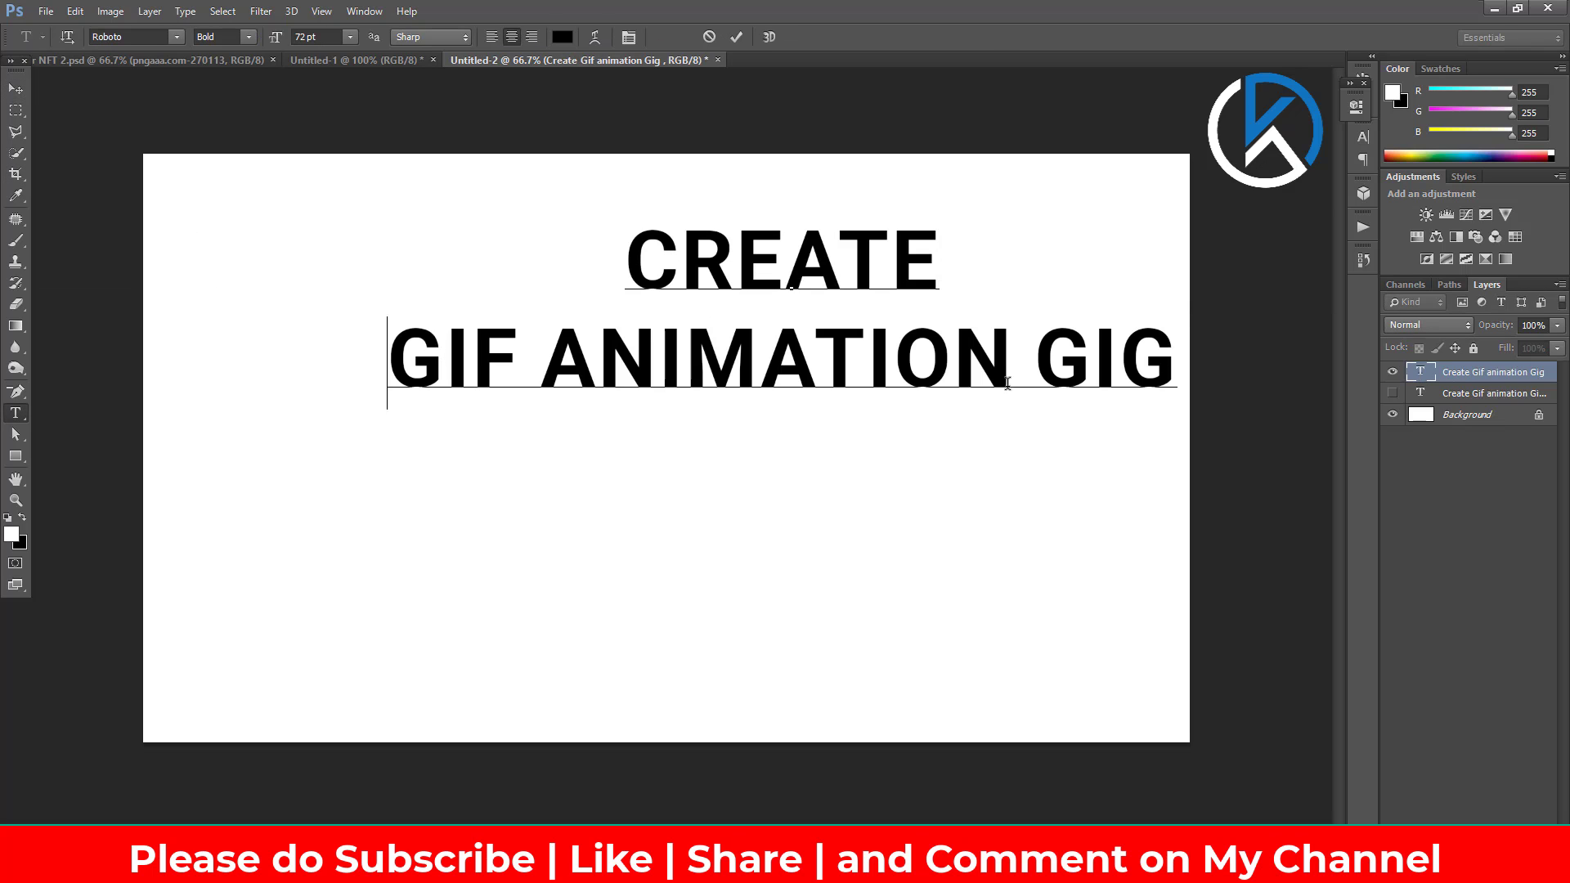
{"action": "key", "text": "Return"}
{"action": "left_click", "coordinate": [854, 473]}
{"action": "type", "text": "ON "}
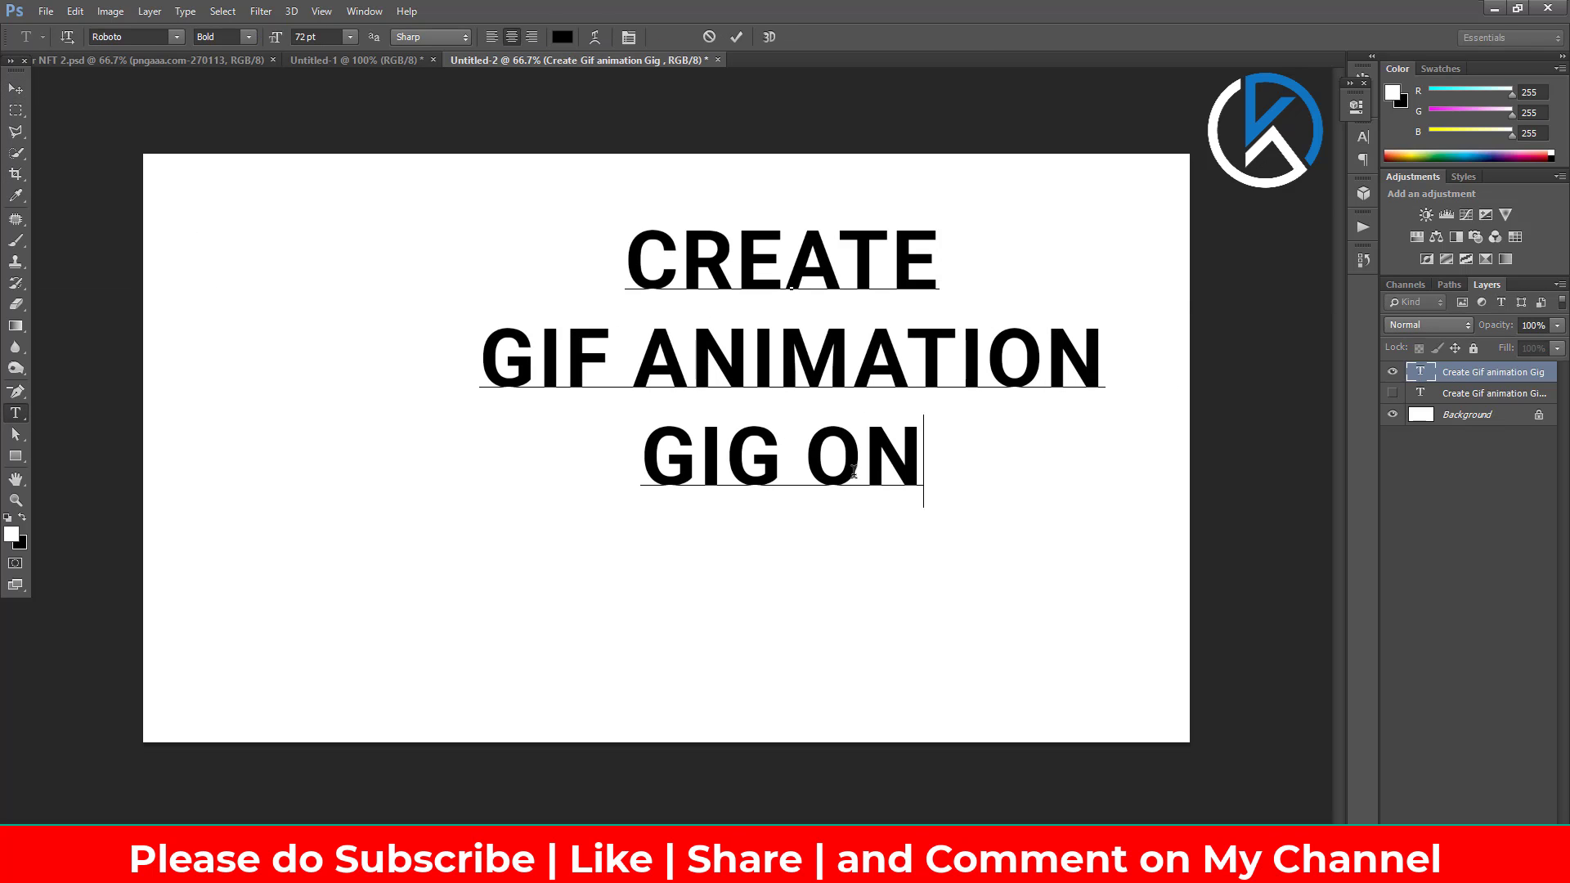
{"action": "type", "text": "FIVE"}
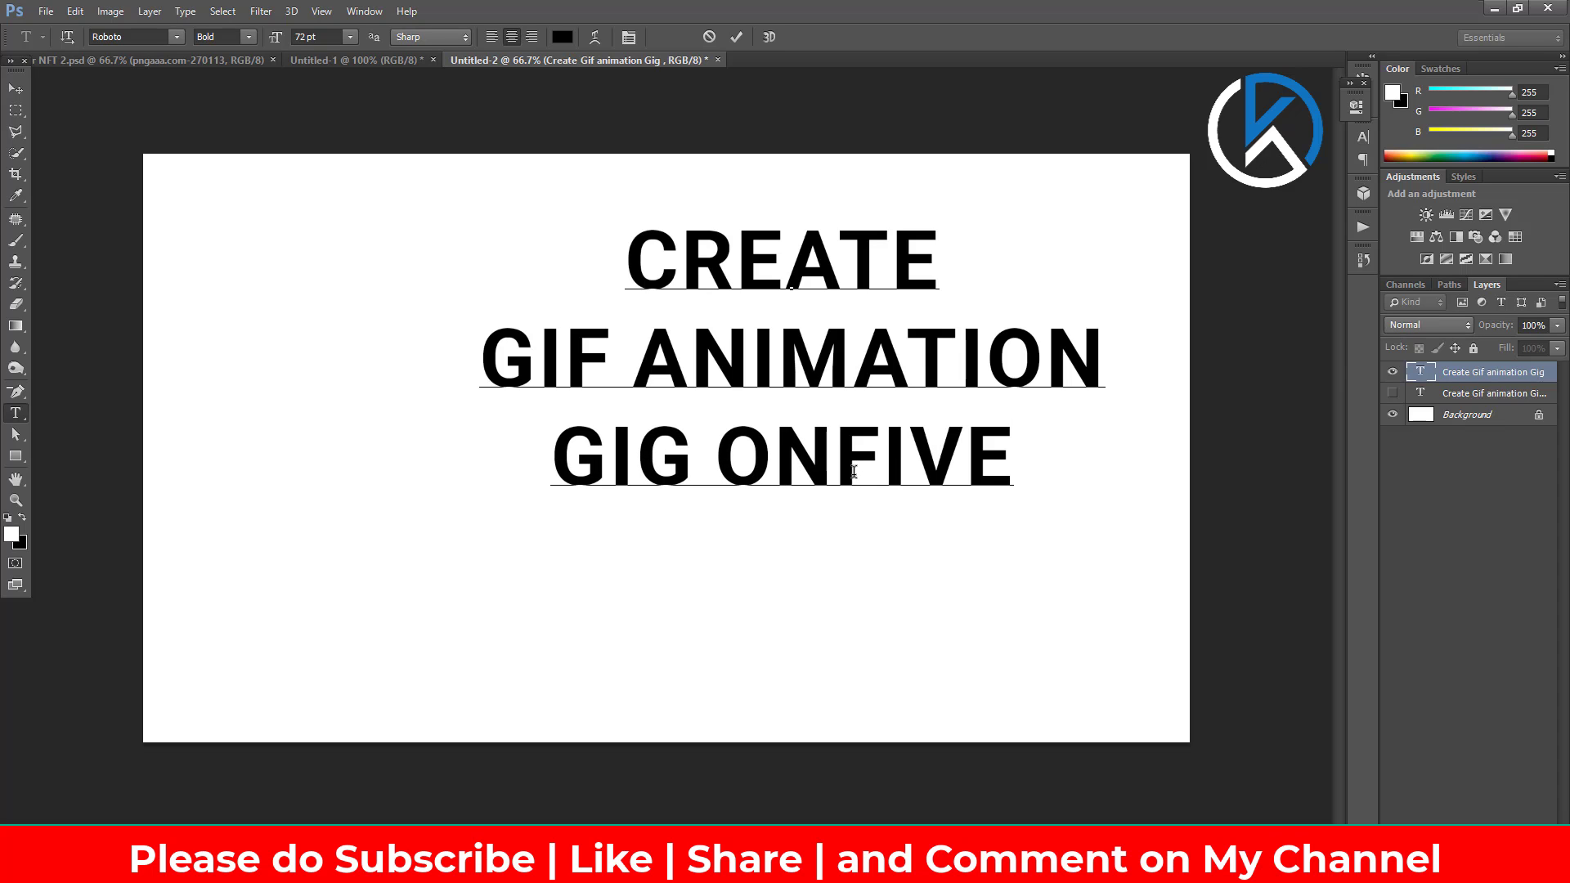
{"action": "type", "text": "RR"}
{"action": "key", "text": "Left"}
{"action": "key", "text": "Left"}
{"action": "key", "text": "Left"}
{"action": "left_click", "coordinate": [16, 89]}
{"action": "left_click_drag", "start_coordinate": [762, 330], "coordinate": [496, 290]}
Step: Delete the CREATE line from the headline text
{"action": "double_click", "coordinate": [1420, 374]}
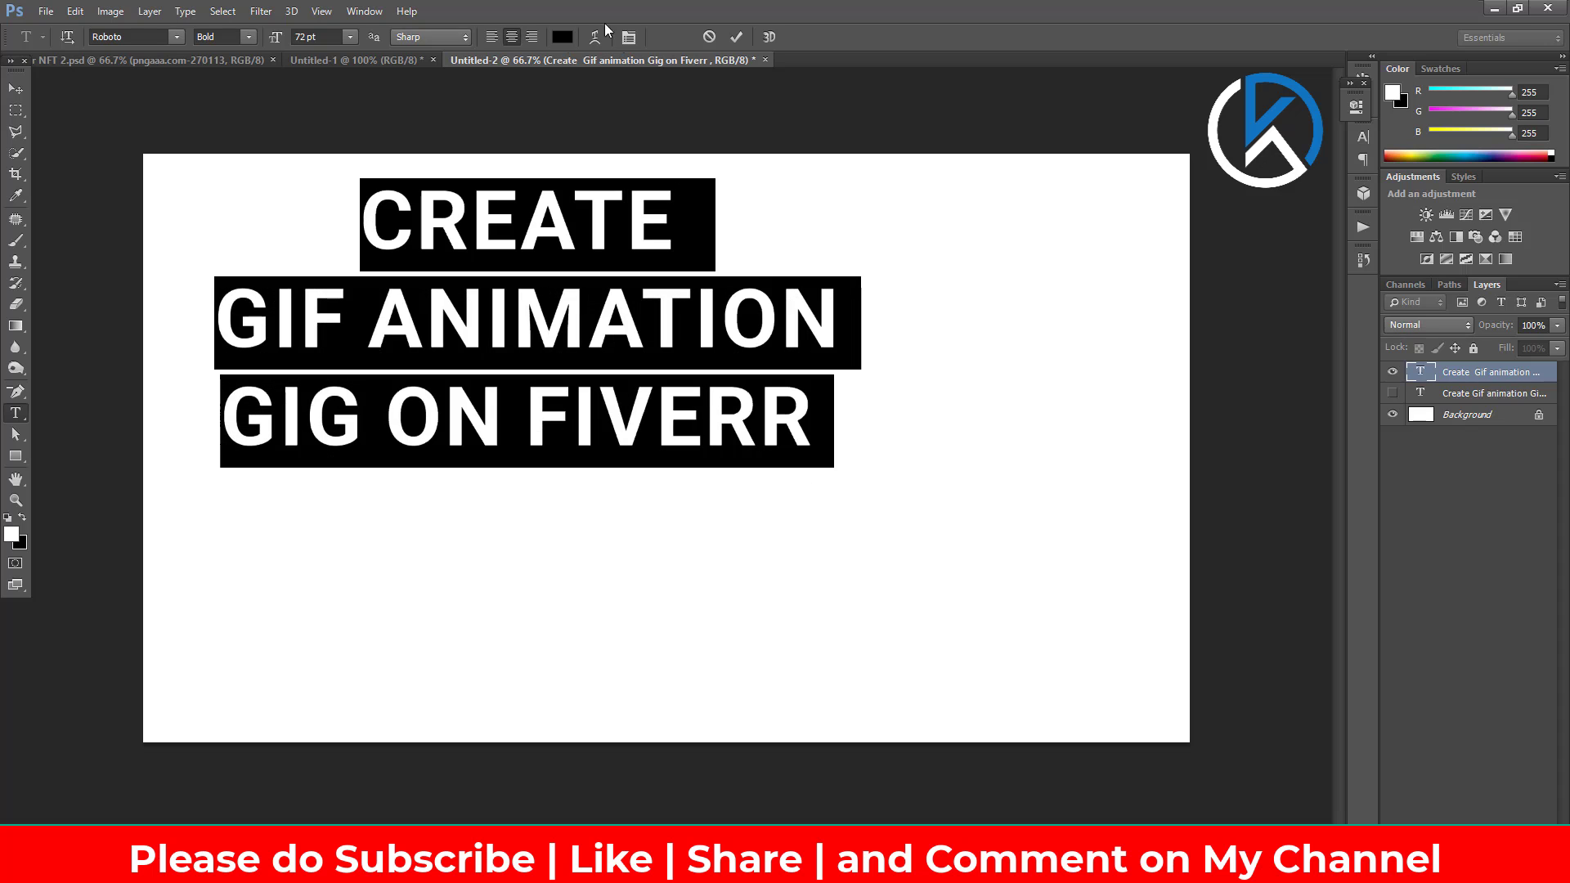
{"action": "left_click", "coordinate": [1362, 137]}
{"action": "left_click_drag", "start_coordinate": [216, 323], "coordinate": [816, 342]}
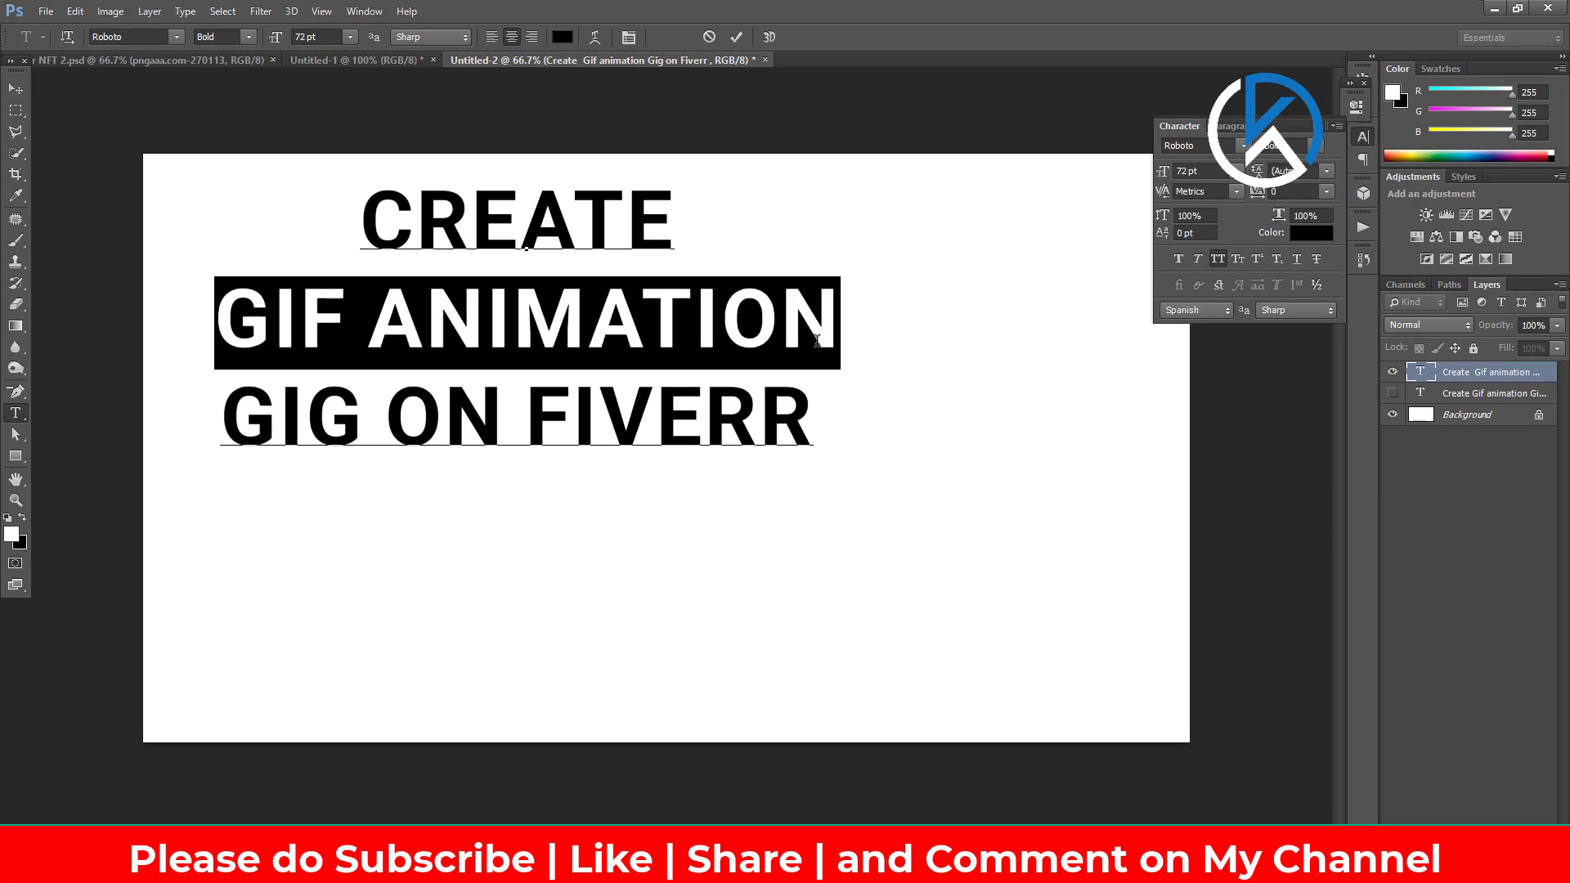
{"action": "left_click_drag", "start_coordinate": [361, 217], "coordinate": [673, 217]}
{"action": "key", "text": "BackSpace"}
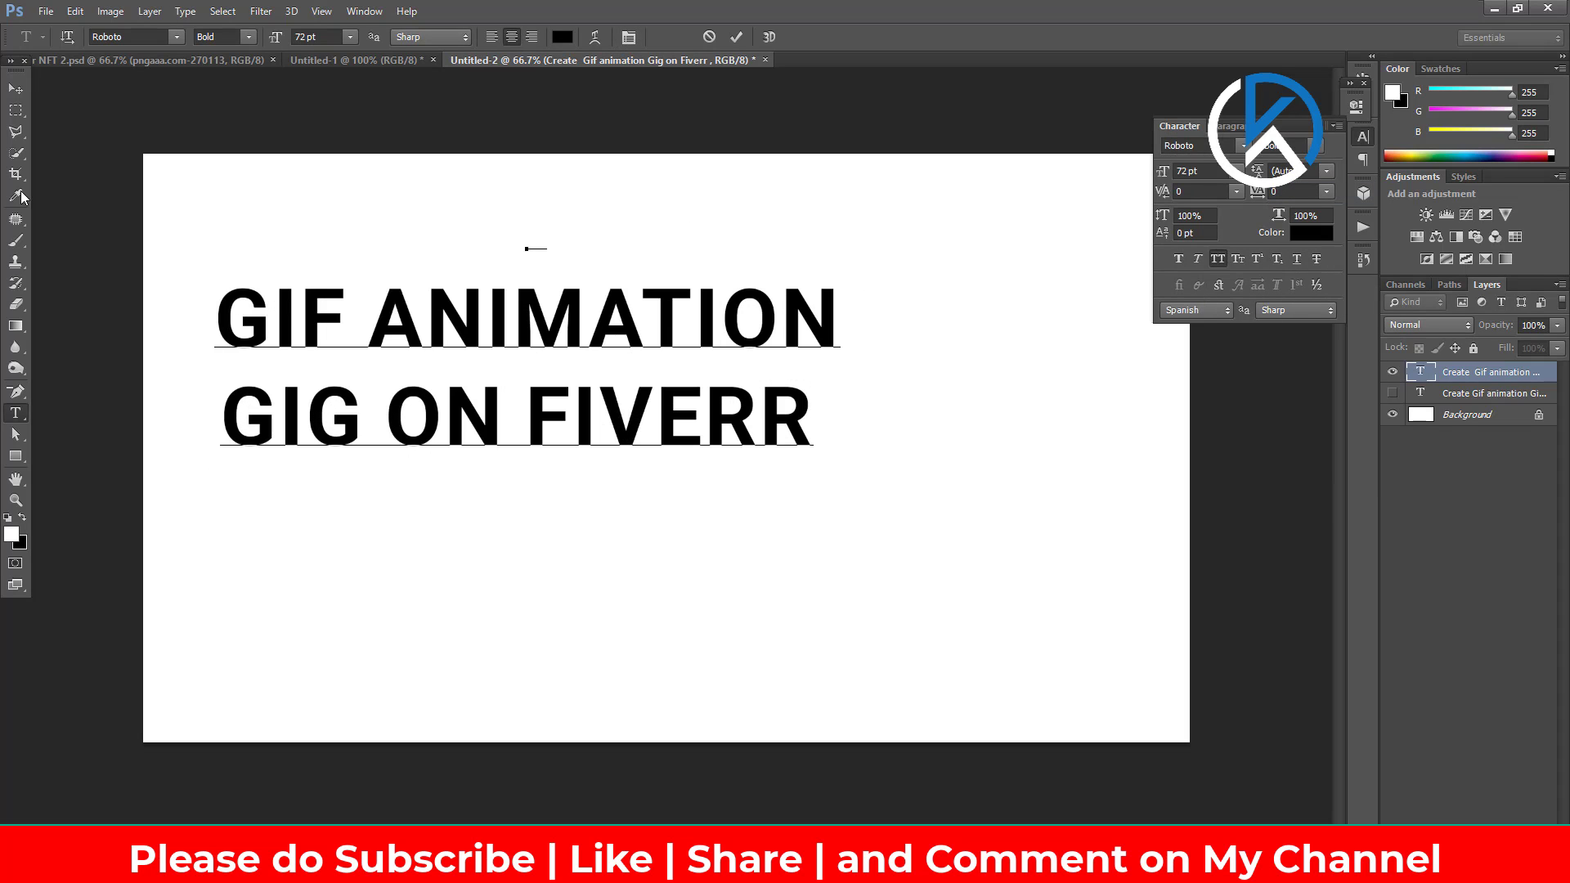
{"action": "key", "text": "Delete"}
Step: Type CREATE as its own text layer and put it into a group
{"action": "left_click", "coordinate": [449, 417]}
{"action": "type", "text": "Create"}
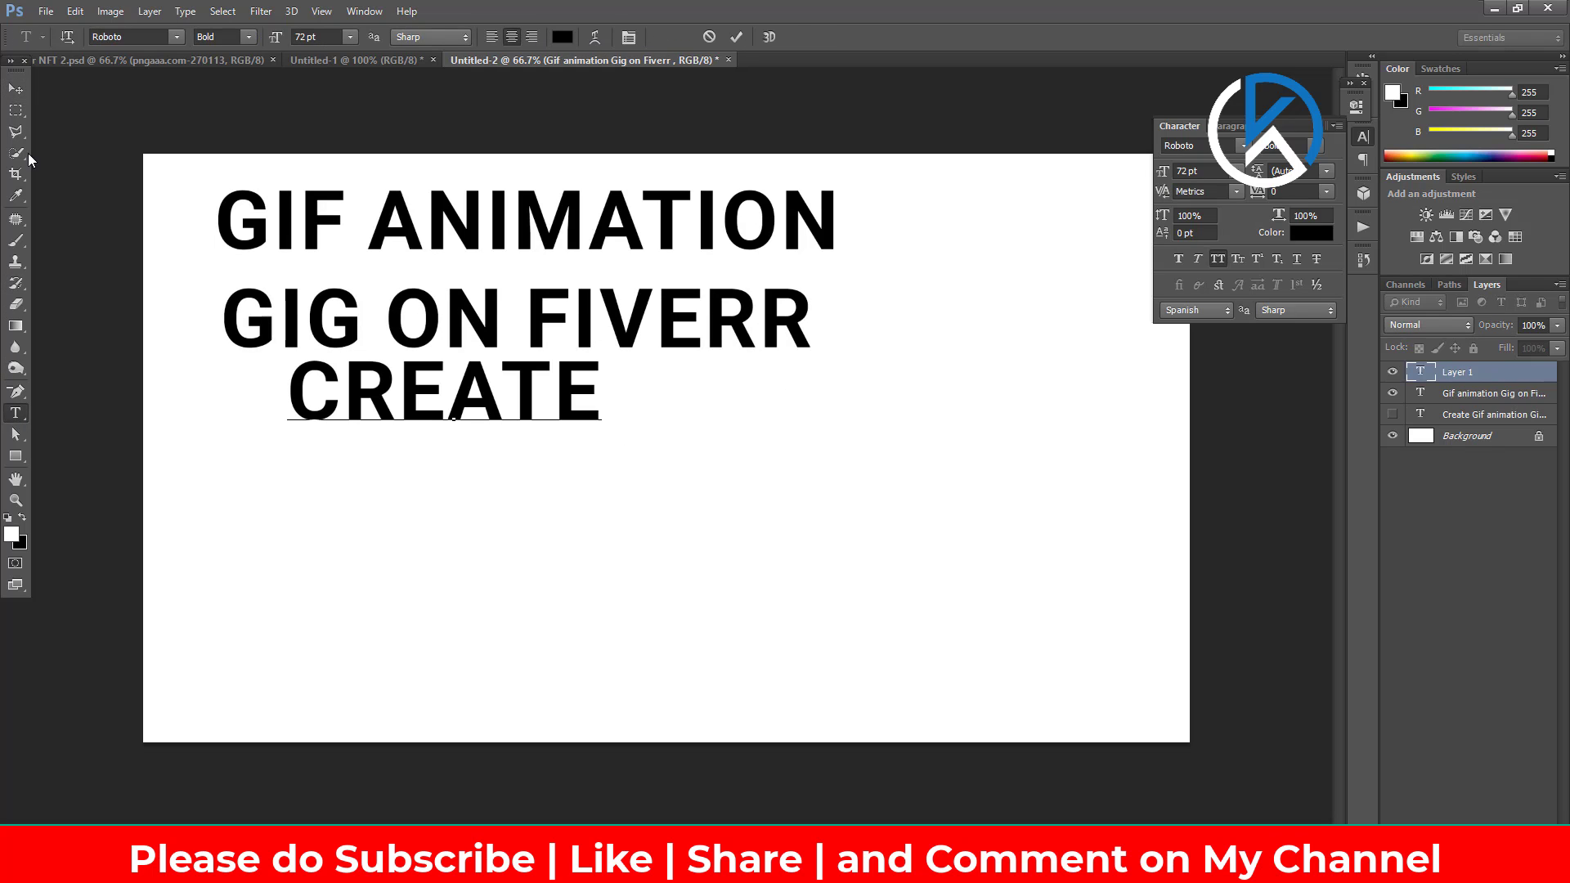
{"action": "key", "text": "ctrl+Return"}
{"action": "key", "text": "ctrl+g"}
Step: Move CREATE above the headline and delete the GIG ON FIVERR line
{"action": "key", "text": "v"}
{"action": "mouse_move", "coordinate": [544, 454]}
{"action": "left_mouse_down"}
{"action": "mouse_move", "coordinate": [543, 247]}
{"action": "mouse_move", "coordinate": [466, 315]}
{"action": "left_mouse_up"}
{"action": "double_click", "coordinate": [231, 421]}
{"action": "left_click_drag", "start_coordinate": [231, 420], "coordinate": [746, 427]}
{"action": "key", "text": "BackSpace"}
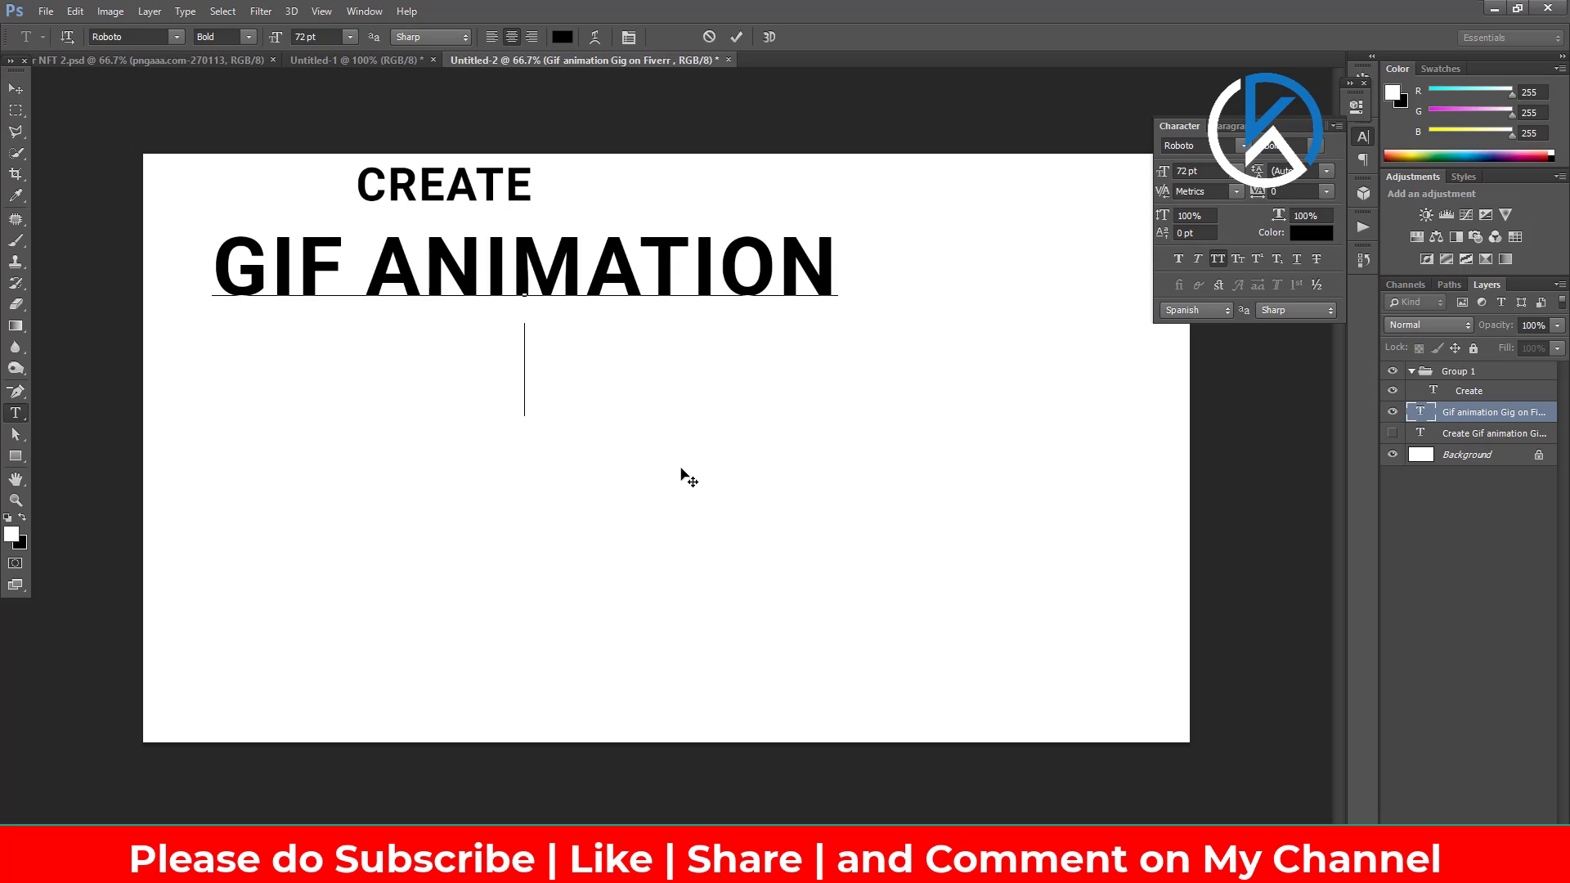
{"action": "key", "text": "ctrl+Return"}
Step: Enlarge GIF ANIMATION to about 127% and cut it down to ANIMATION
{"action": "key", "text": "ctrl+t"}
{"action": "left_click_drag", "start_coordinate": [836, 296], "coordinate": [1008, 342]}
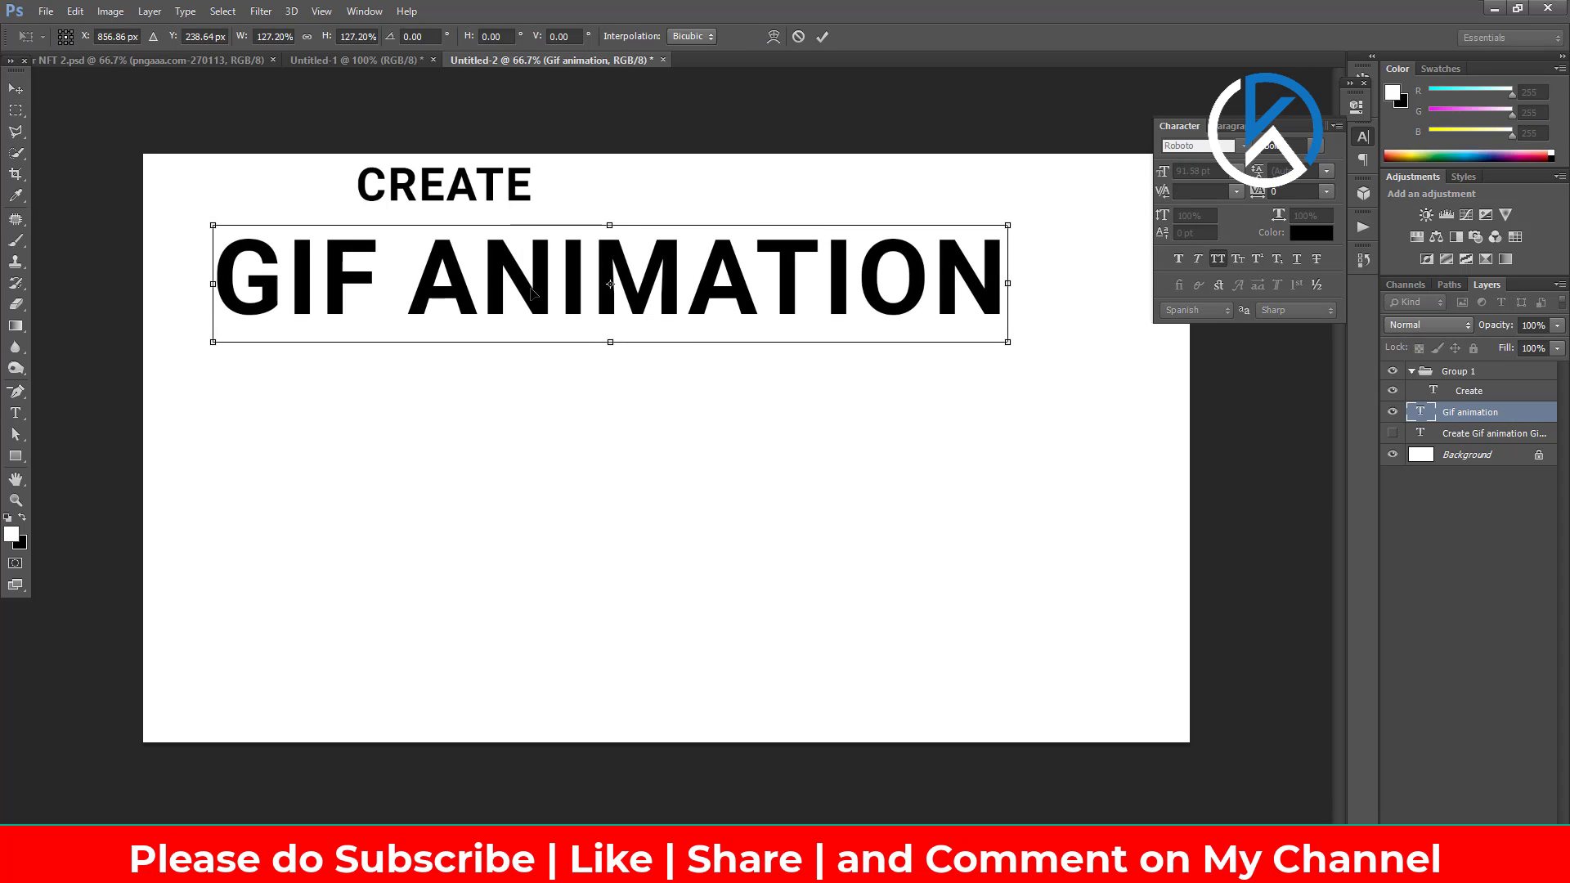
{"action": "key", "text": "Return"}
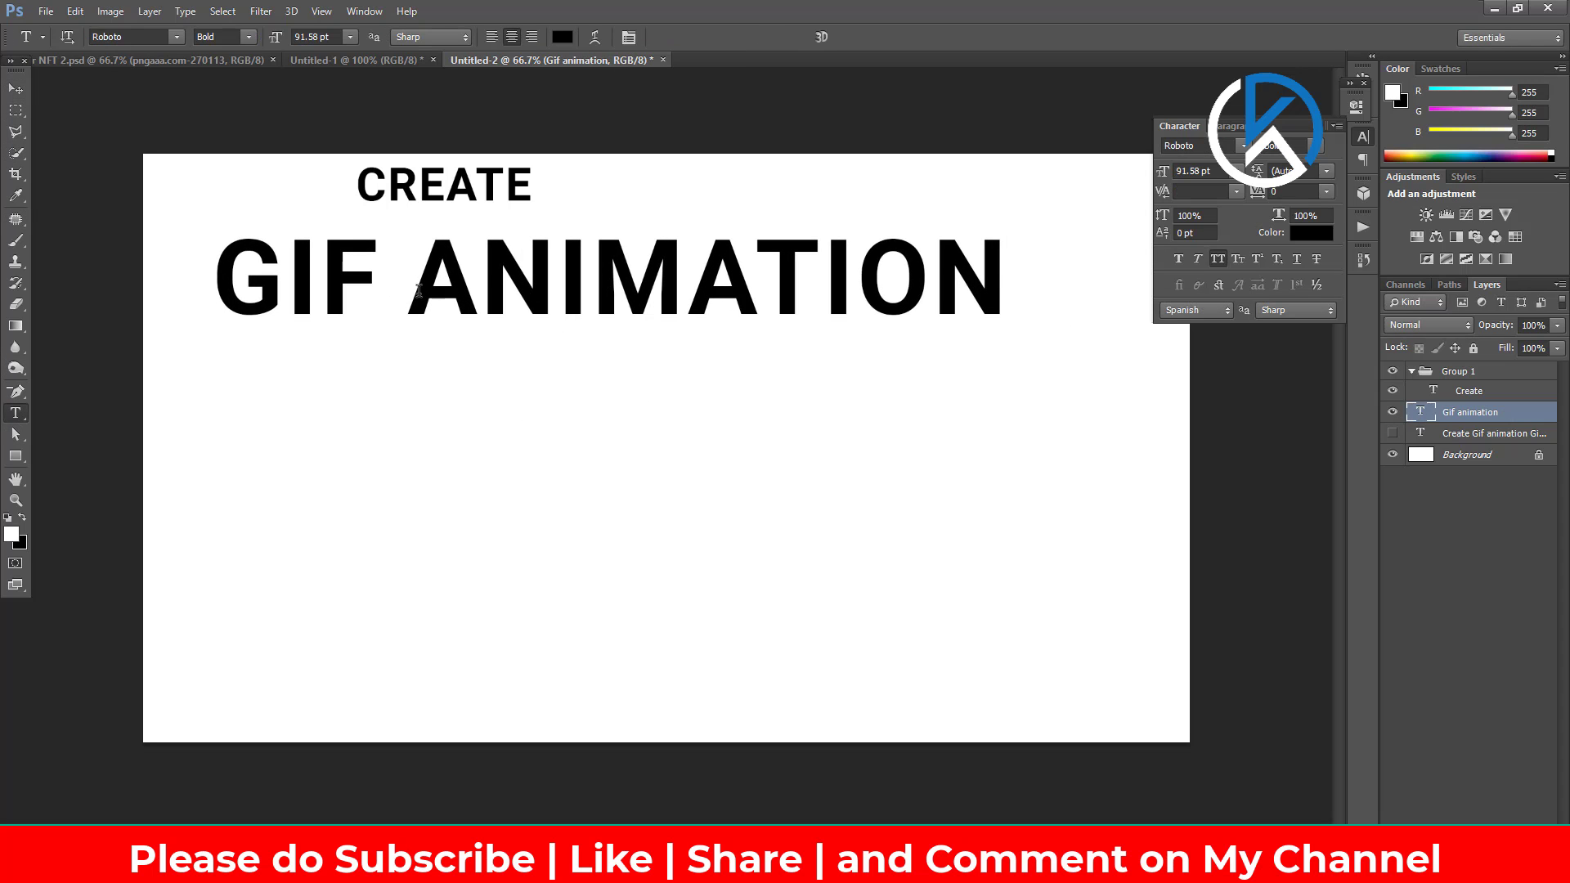
{"action": "left_click", "coordinate": [418, 291]}
{"action": "key", "text": "BackSpace"}
{"action": "key", "text": "BackSpace"}
{"action": "key", "text": "BackSpace"}
{"action": "key", "text": "ctrl+Return"}
Step: Duplicate the ANIMATION layer and retype the top copy as GIF
{"action": "key", "text": "v"}
{"action": "left_click_drag", "start_coordinate": [418, 278], "coordinate": [357, 382]}
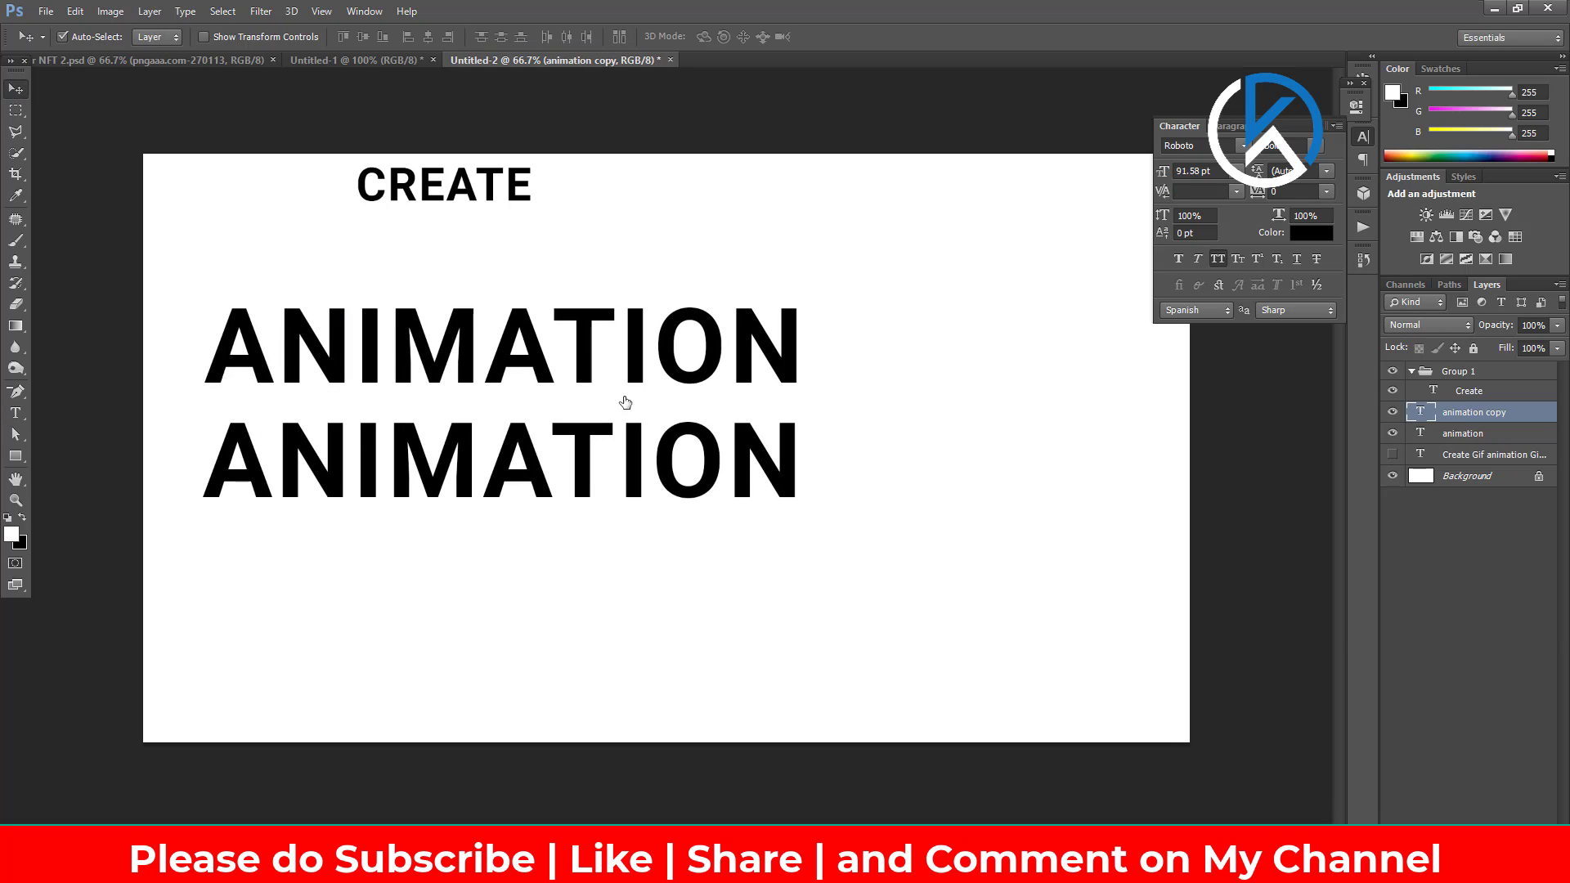
{"action": "double_click", "coordinate": [1512, 412]}
{"action": "key", "text": "Escape"}
{"action": "double_click", "coordinate": [1420, 412]}
{"action": "type", "text": "Gif"}
{"action": "key", "text": "ctrl+Return"}
Step: Enlarge GIF into a huge headline word, with ANIMATION below and CREATE nudged right
{"action": "key", "text": "v"}
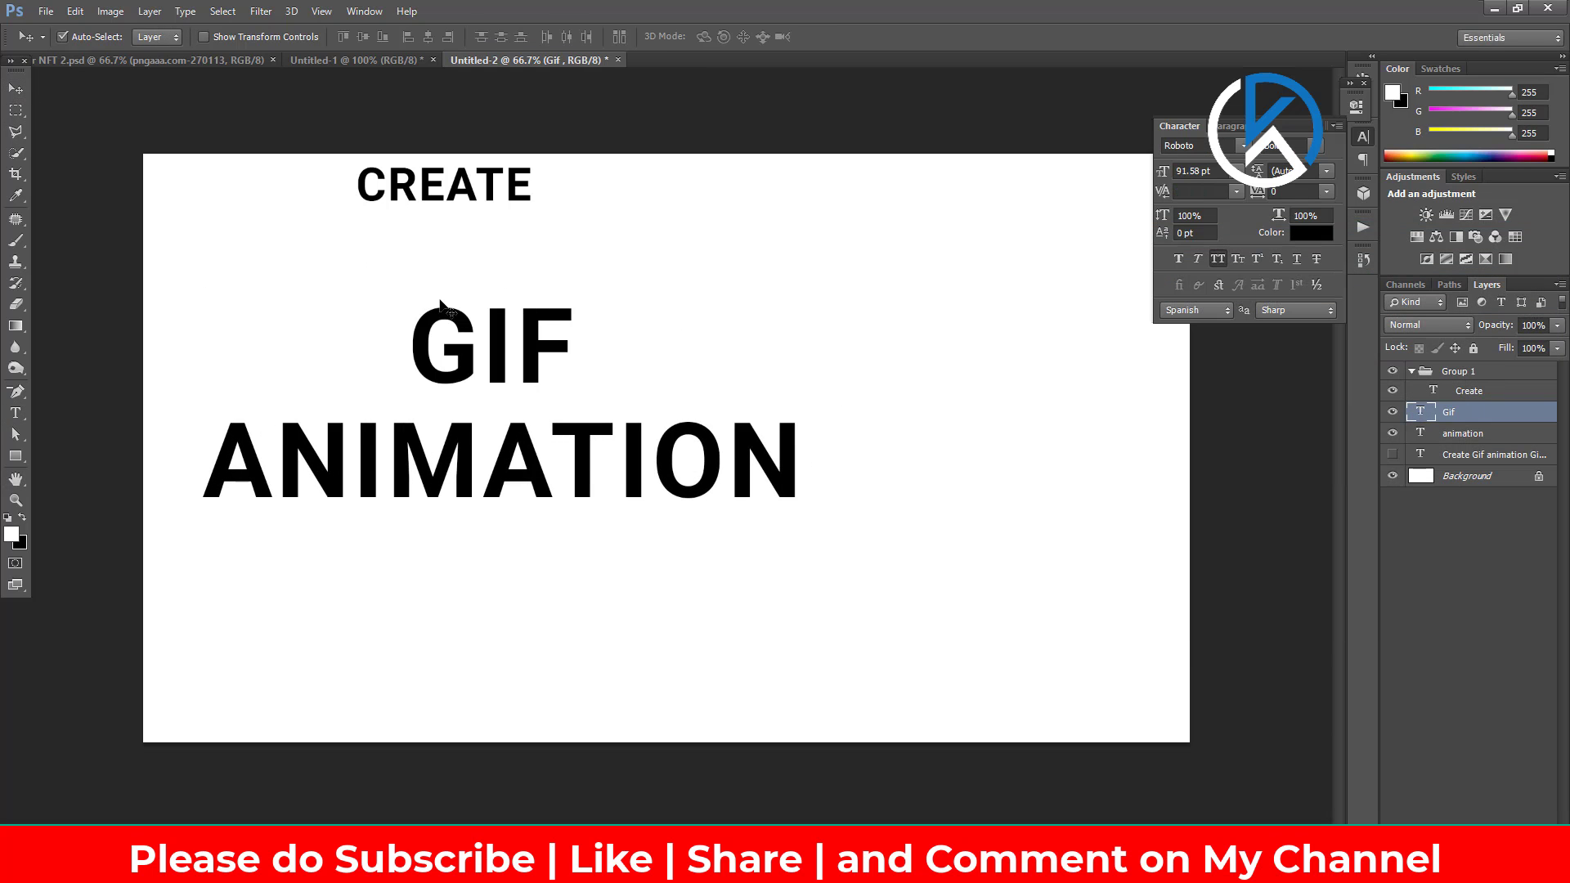
{"action": "key", "text": "ctrl+t"}
{"action": "left_click_drag", "start_coordinate": [603, 276], "coordinate": [765, 177]}
{"action": "key", "text": "Return"}
{"action": "left_click_drag", "start_coordinate": [494, 478], "coordinate": [495, 513]}
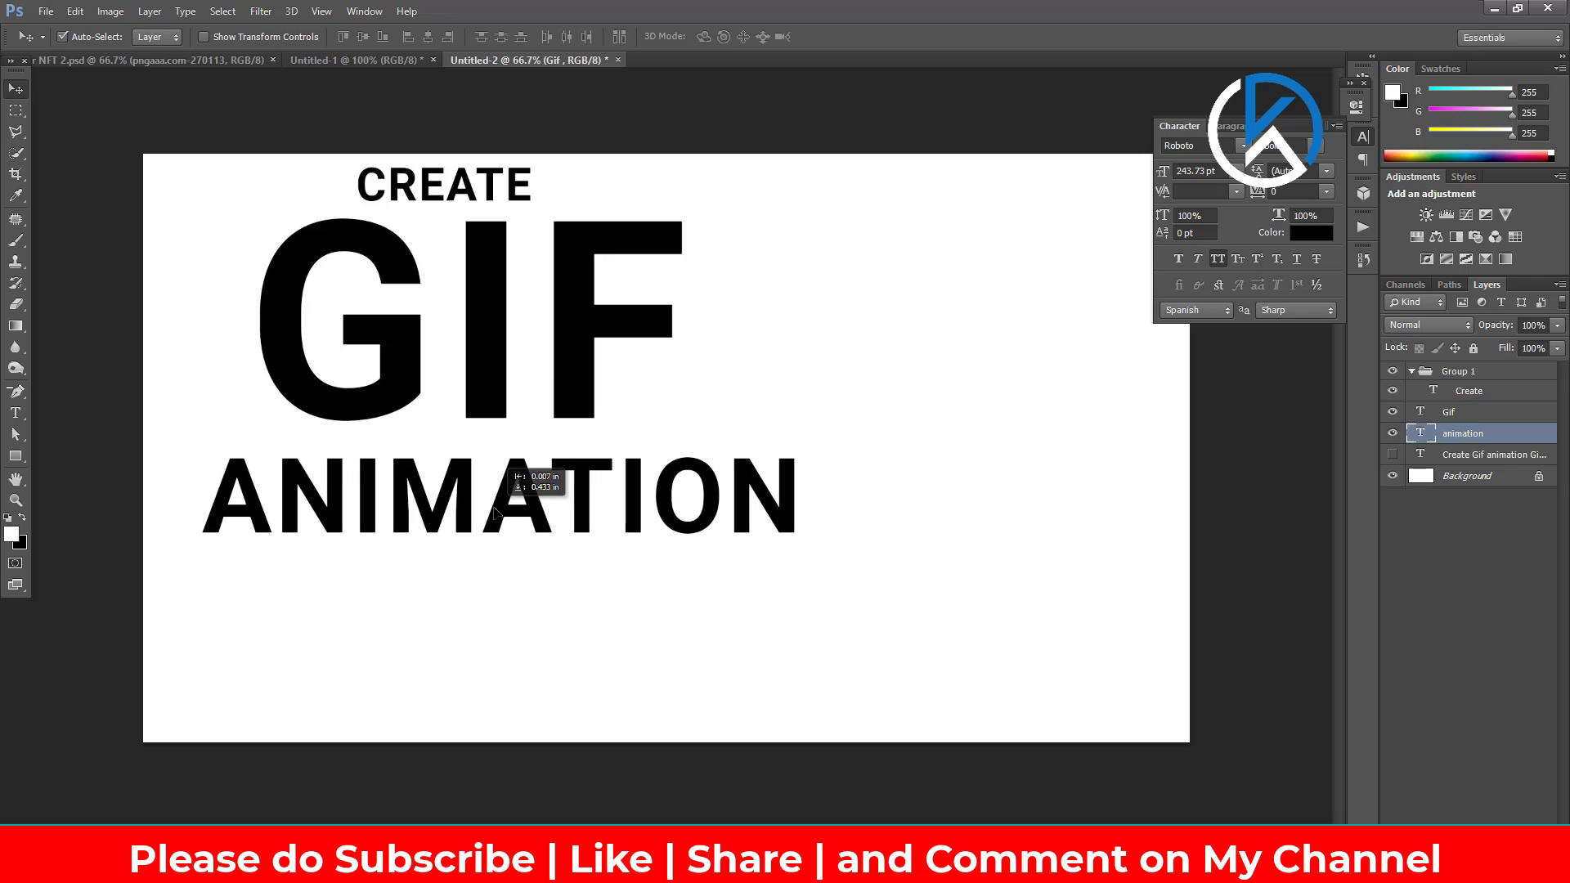
{"action": "left_click_drag", "start_coordinate": [478, 184], "coordinate": [486, 184]}
Step: Add a LOW COMPITION GIF ON FIVERR subtitle scaled to about 38% under ANIMATION
{"action": "left_click_drag", "start_coordinate": [491, 499], "coordinate": [491, 599], "text": "alt"}
{"action": "double_click", "coordinate": [661, 595]}
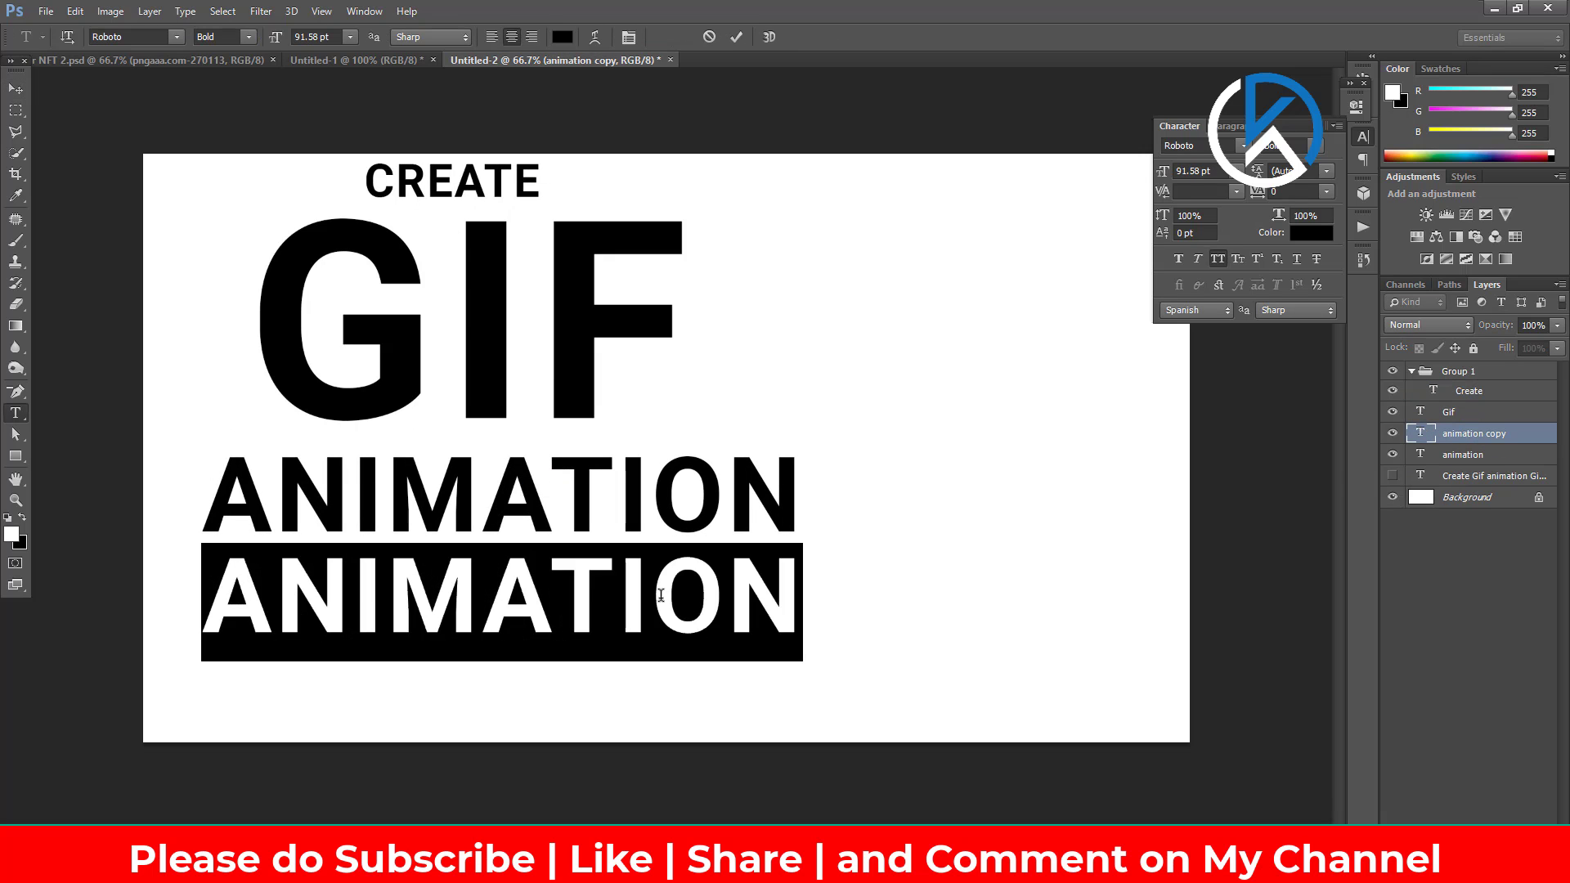
{"action": "type", "text": "LOW COMPITION GIF"}
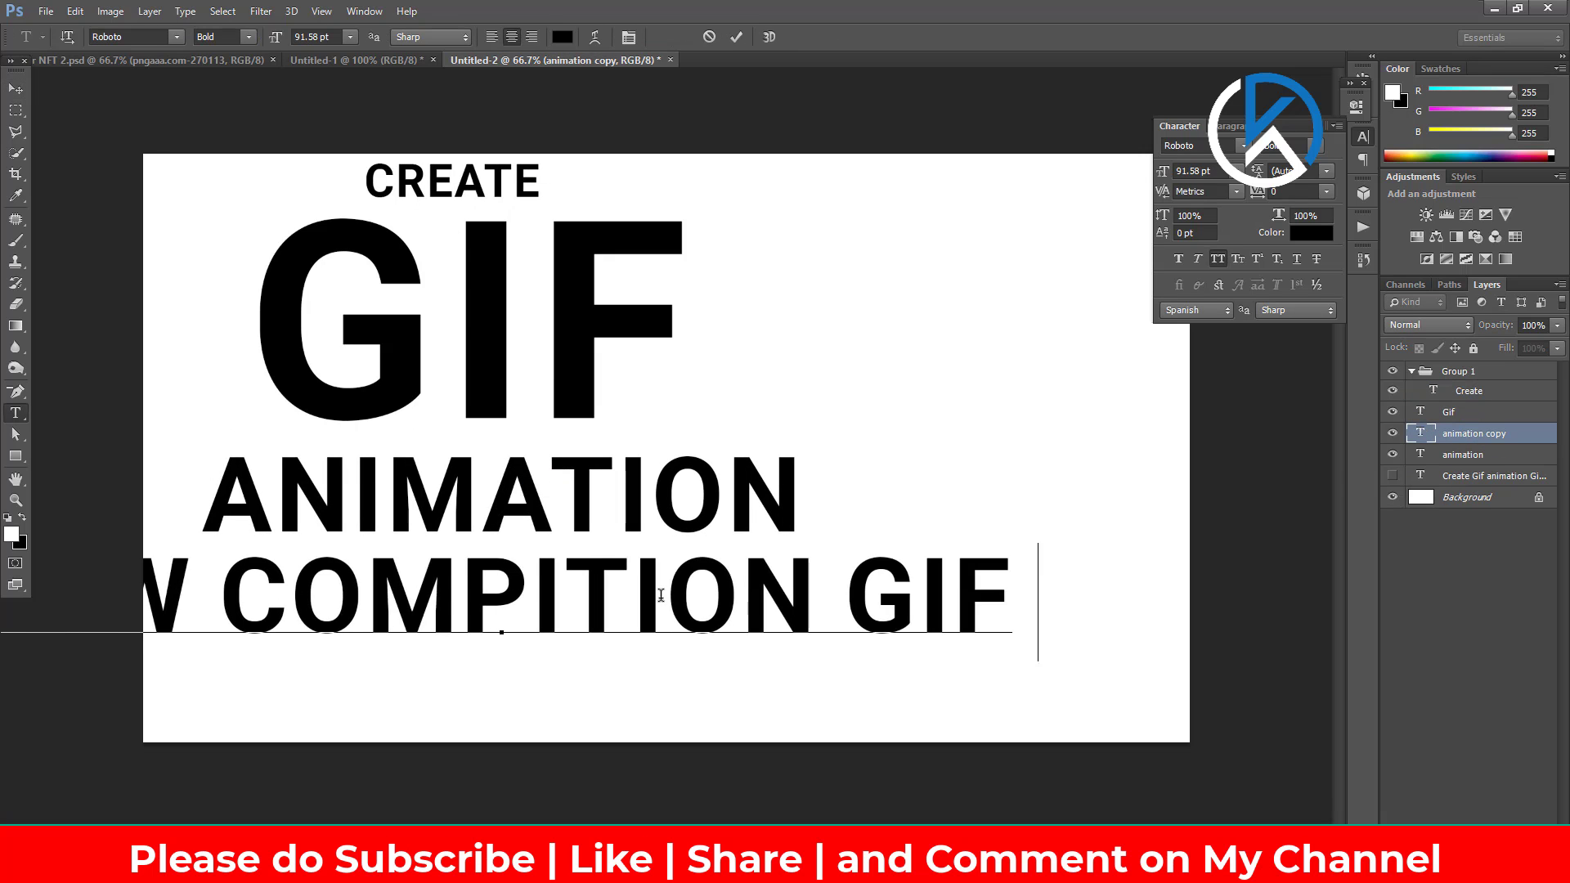
{"action": "type", "text": " ON FIVERR"}
{"action": "key", "text": "ctrl+Return"}
{"action": "key", "text": "ctrl+t"}
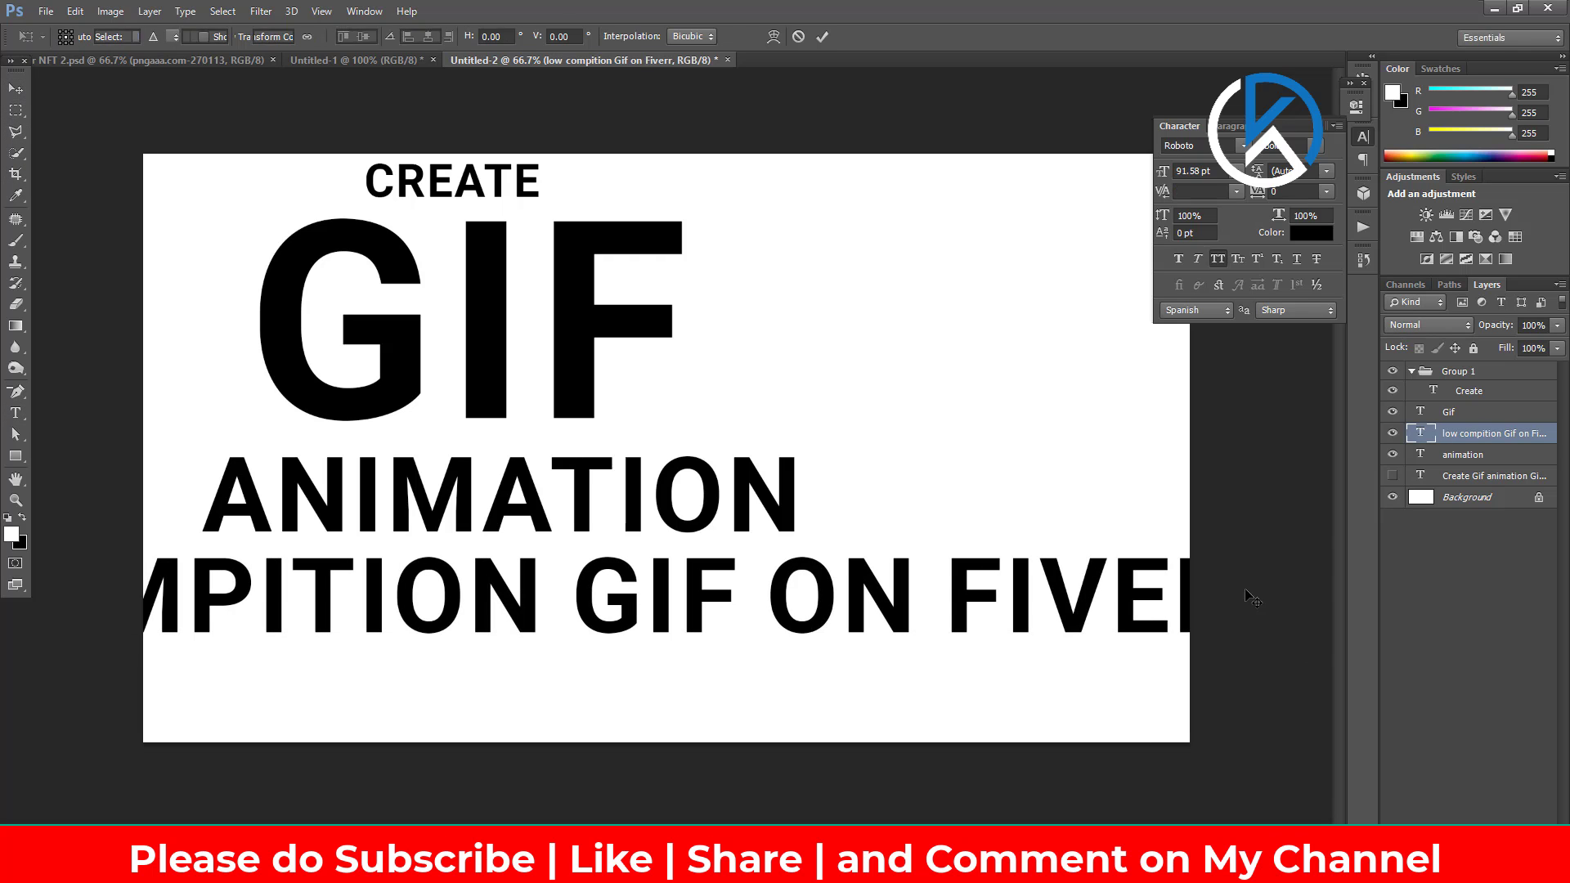
{"action": "left_click_drag", "start_coordinate": [1177, 564], "coordinate": [818, 532]}
{"action": "left_click_drag", "start_coordinate": [655, 605], "coordinate": [680, 584]}
{"action": "key", "text": "Return"}
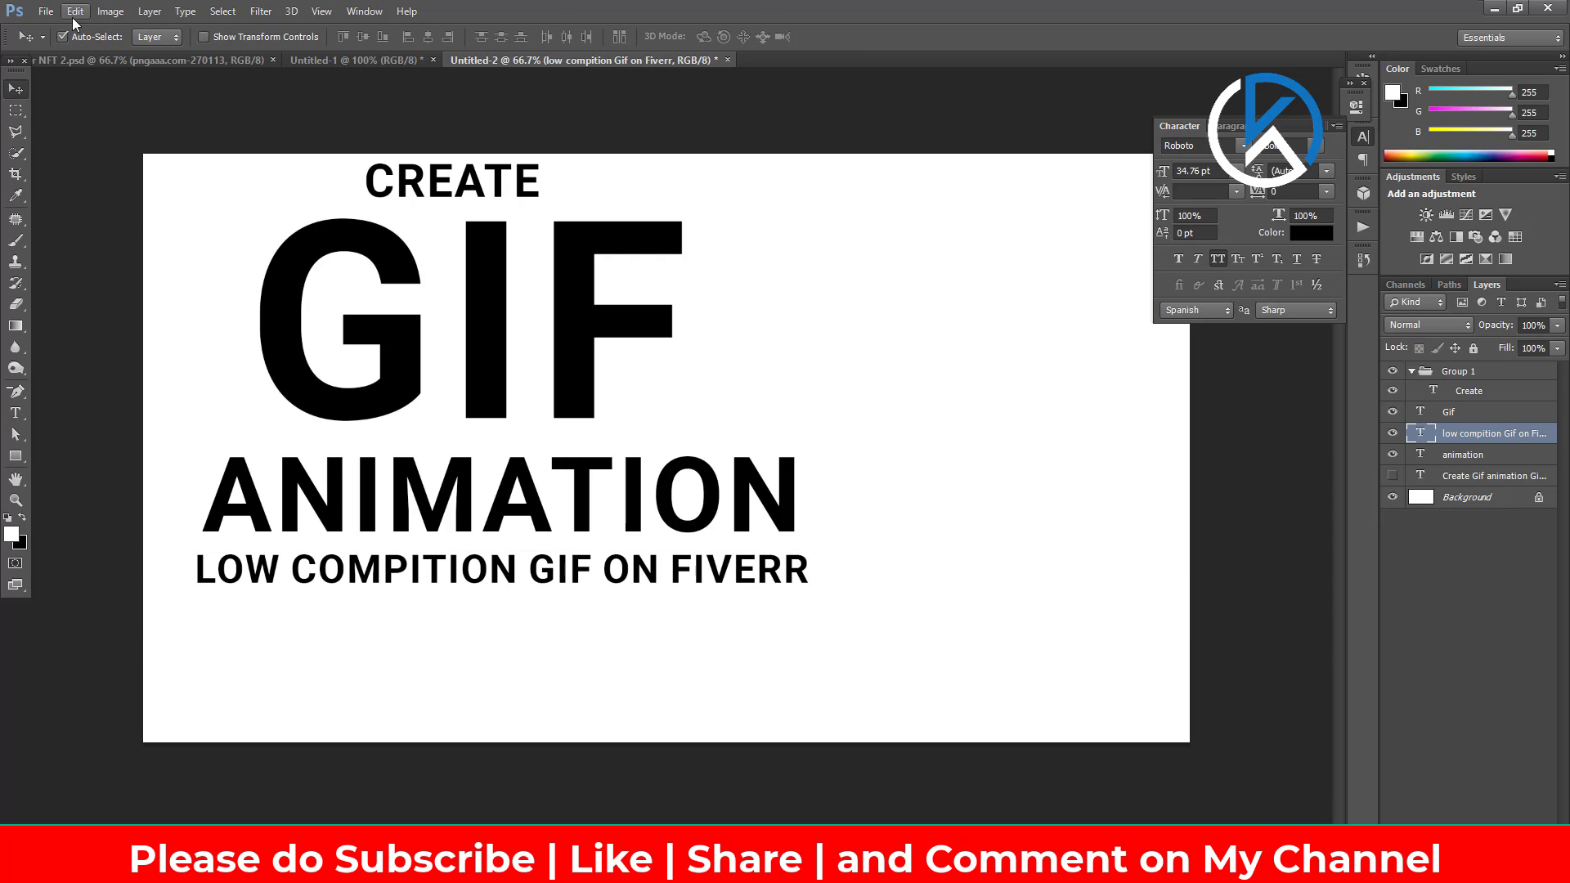
{"action": "key", "text": "ctrl+o"}
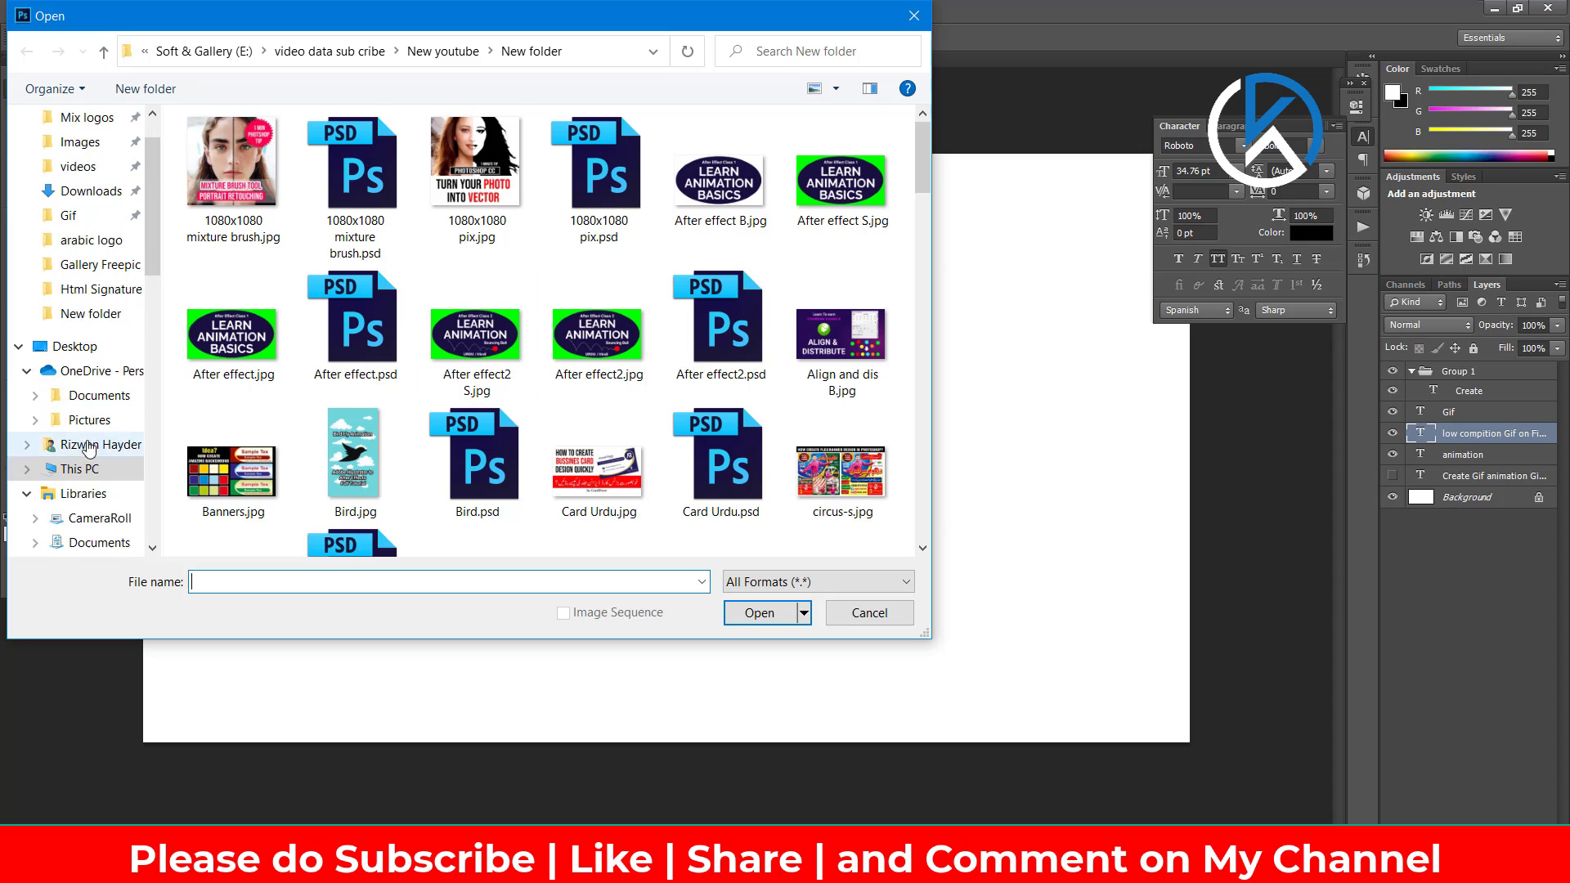
Step: From Downloads, open the photo of the excited man raising both hands
{"action": "scroll", "coordinate": [97, 216], "scroll_direction": "up", "scroll_amount": 5}
{"action": "left_click", "coordinate": [91, 248]}
{"action": "scroll", "coordinate": [478, 325], "scroll_direction": "down", "scroll_amount": 10}
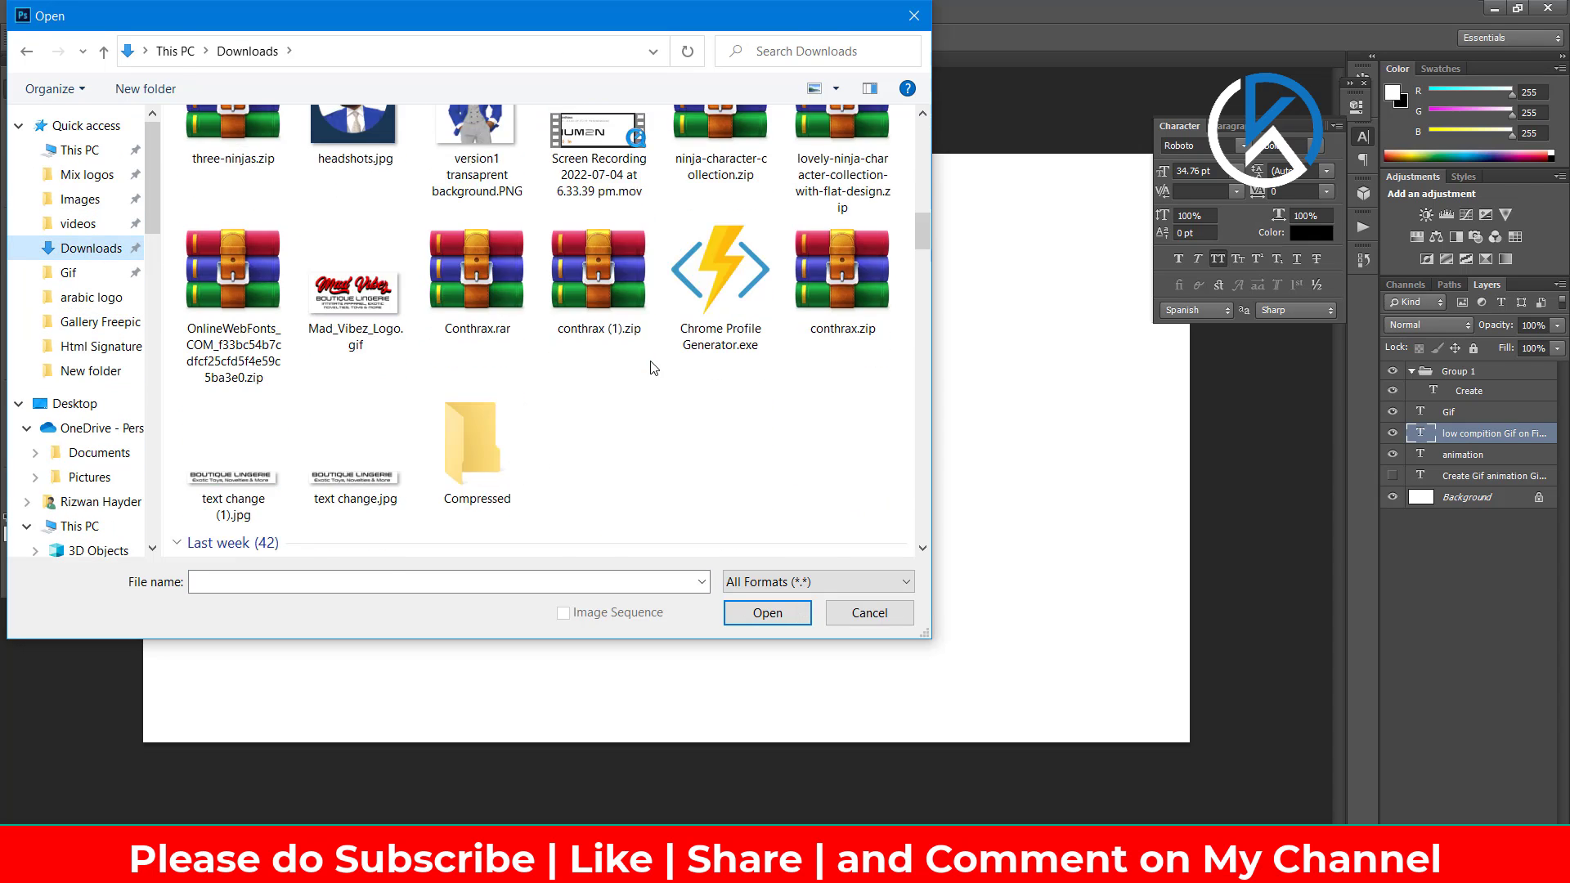
{"action": "scroll", "coordinate": [478, 324], "scroll_direction": "down", "scroll_amount": 10}
{"action": "left_click", "coordinate": [611, 278]}
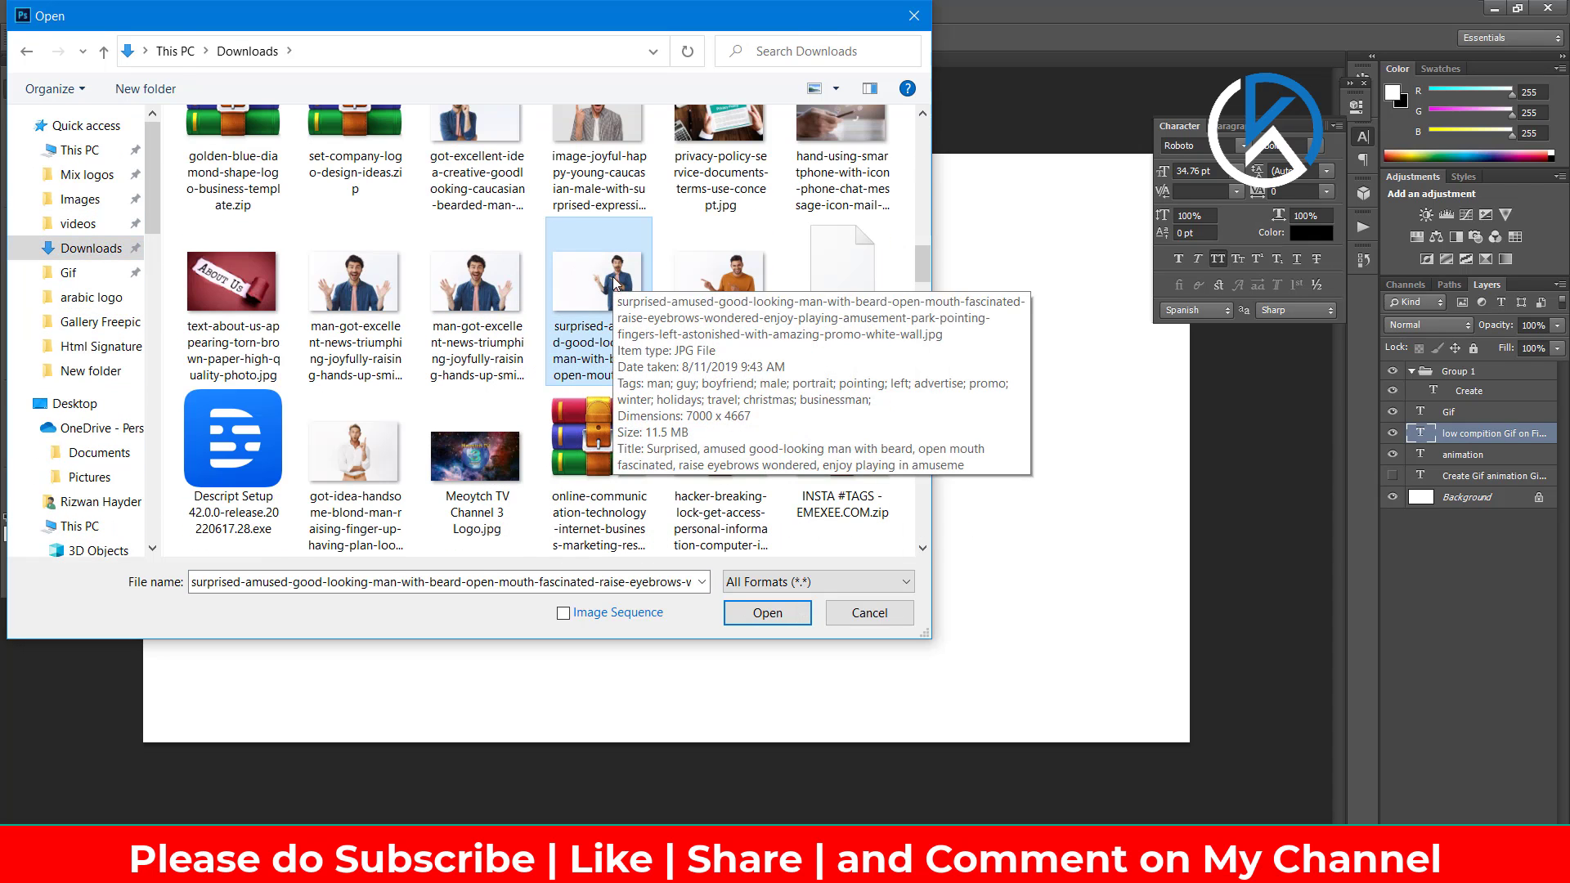
{"action": "scroll", "coordinate": [527, 345], "scroll_direction": "up", "scroll_amount": 1}
{"action": "scroll", "coordinate": [527, 346], "scroll_direction": "down", "scroll_amount": 3}
{"action": "scroll", "coordinate": [523, 336], "scroll_direction": "down", "scroll_amount": 5}
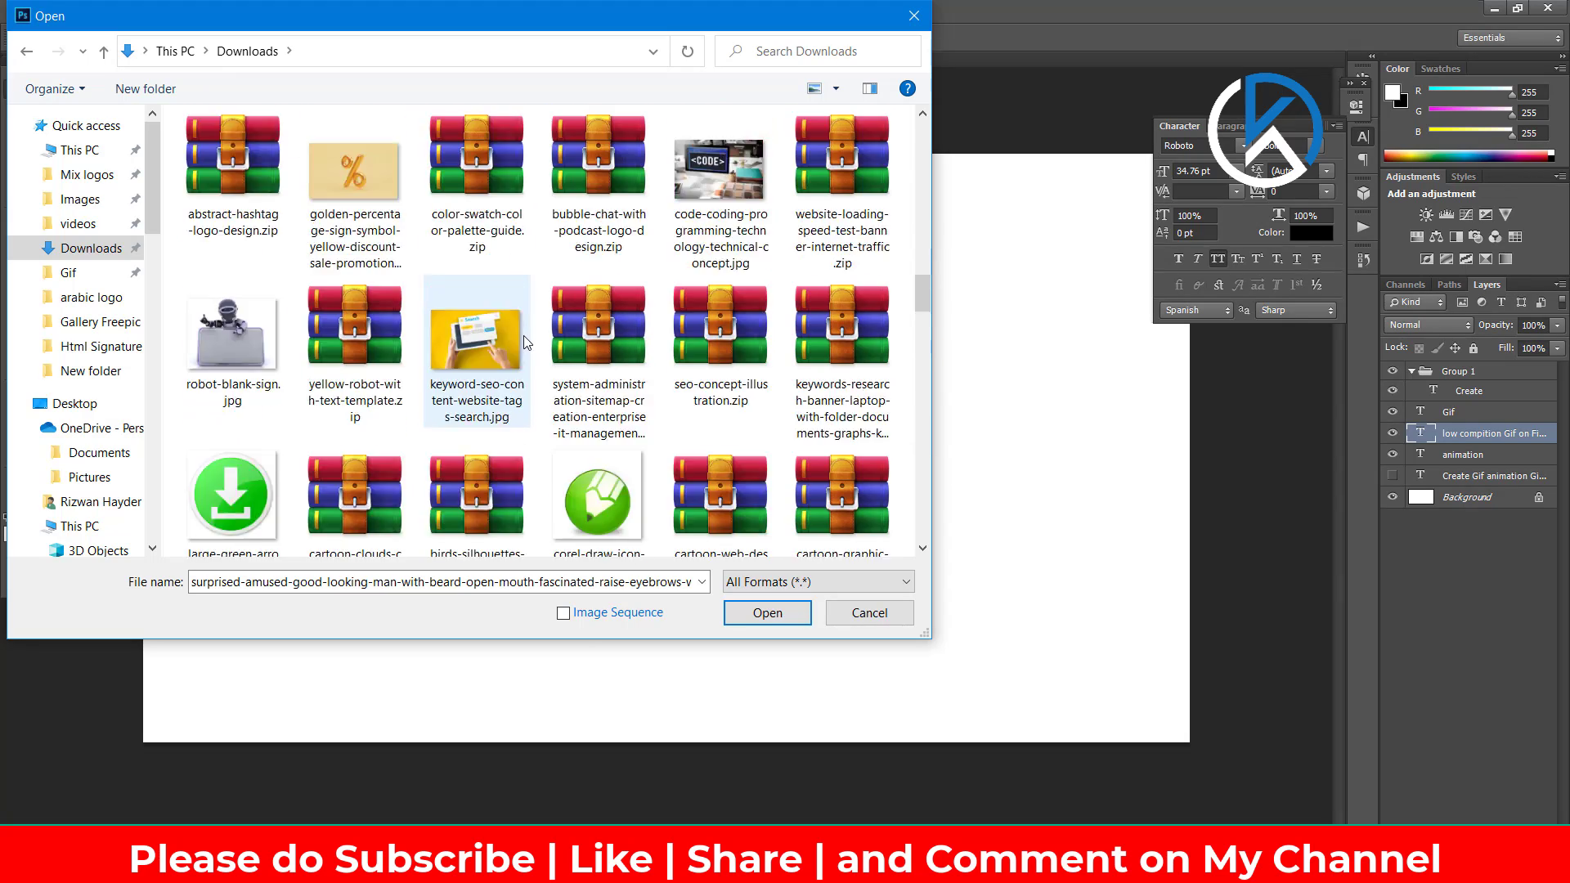
{"action": "scroll", "coordinate": [511, 348], "scroll_direction": "up", "scroll_amount": 6}
{"action": "left_click", "coordinate": [475, 172]}
{"action": "double_click", "coordinate": [474, 172]}
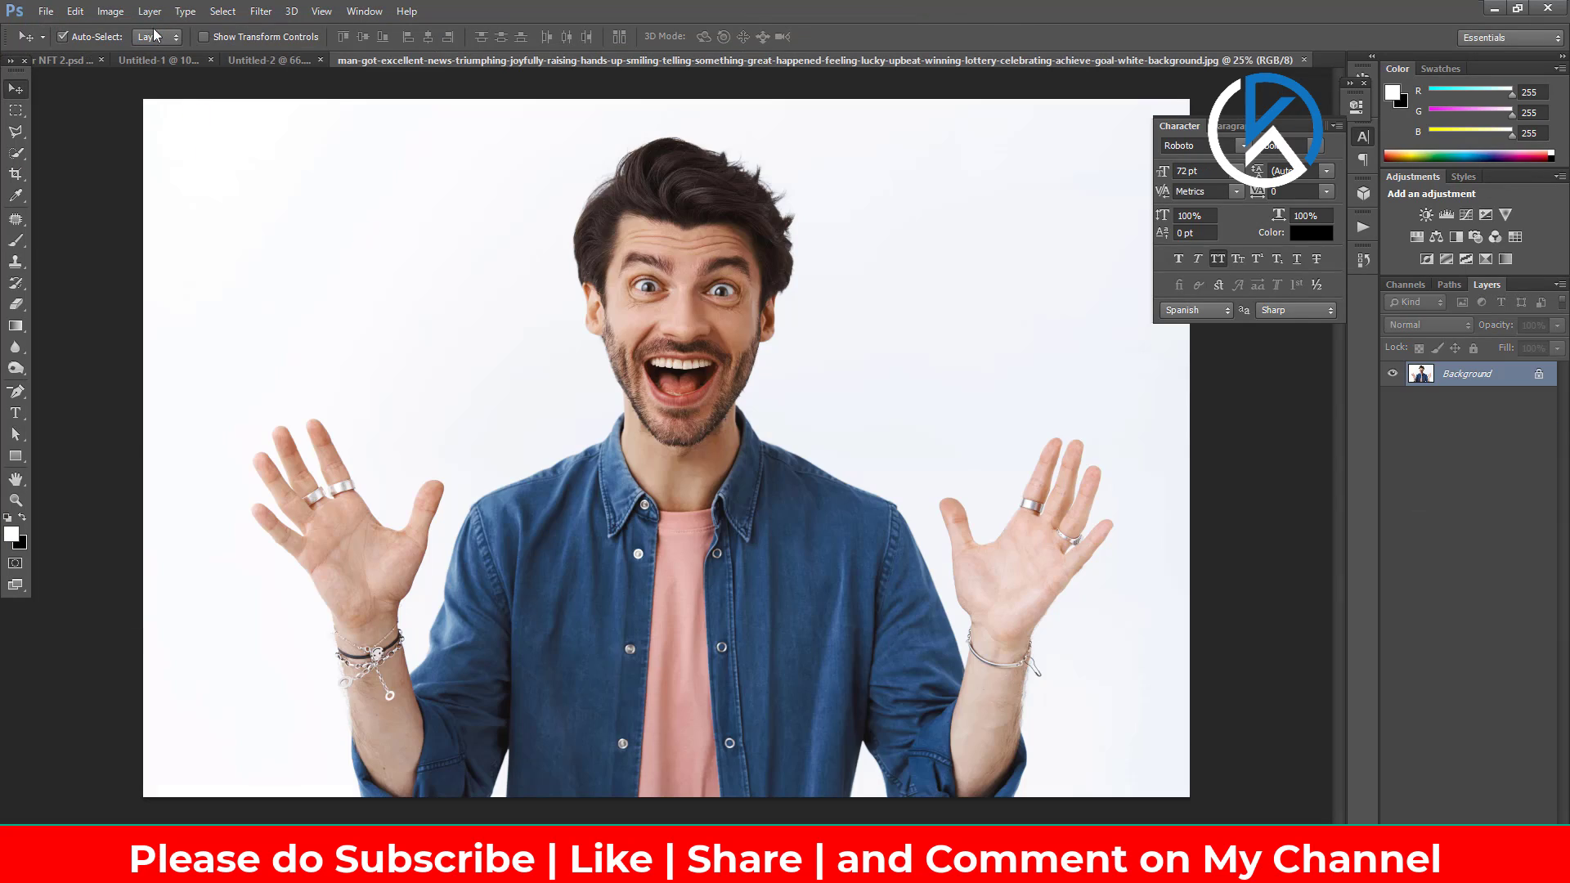
Step: Resize the man photo to 1920 px wide
{"action": "left_click", "coordinate": [110, 11]}
{"action": "left_click", "coordinate": [139, 161]}
{"action": "type", "text": "1920"}
{"action": "key", "text": "Return"}
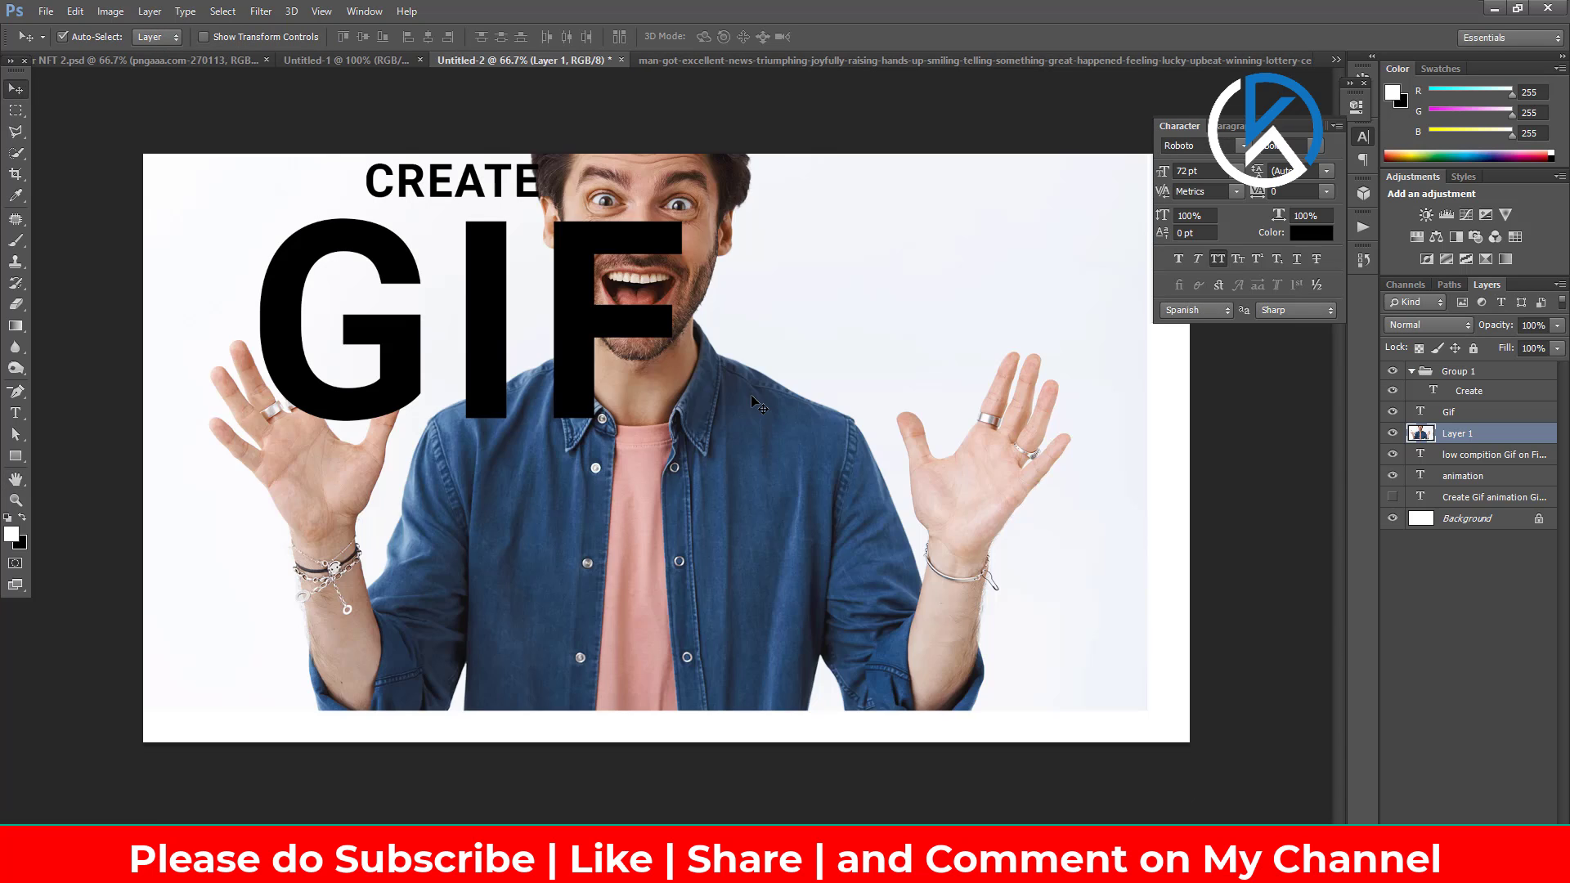
Step: Drag the photo into Untitled-2, then scale and position it on the right side
{"action": "left_click_drag", "start_coordinate": [231, 72], "coordinate": [1088, 474]}
{"action": "key", "text": "ctrl+t"}
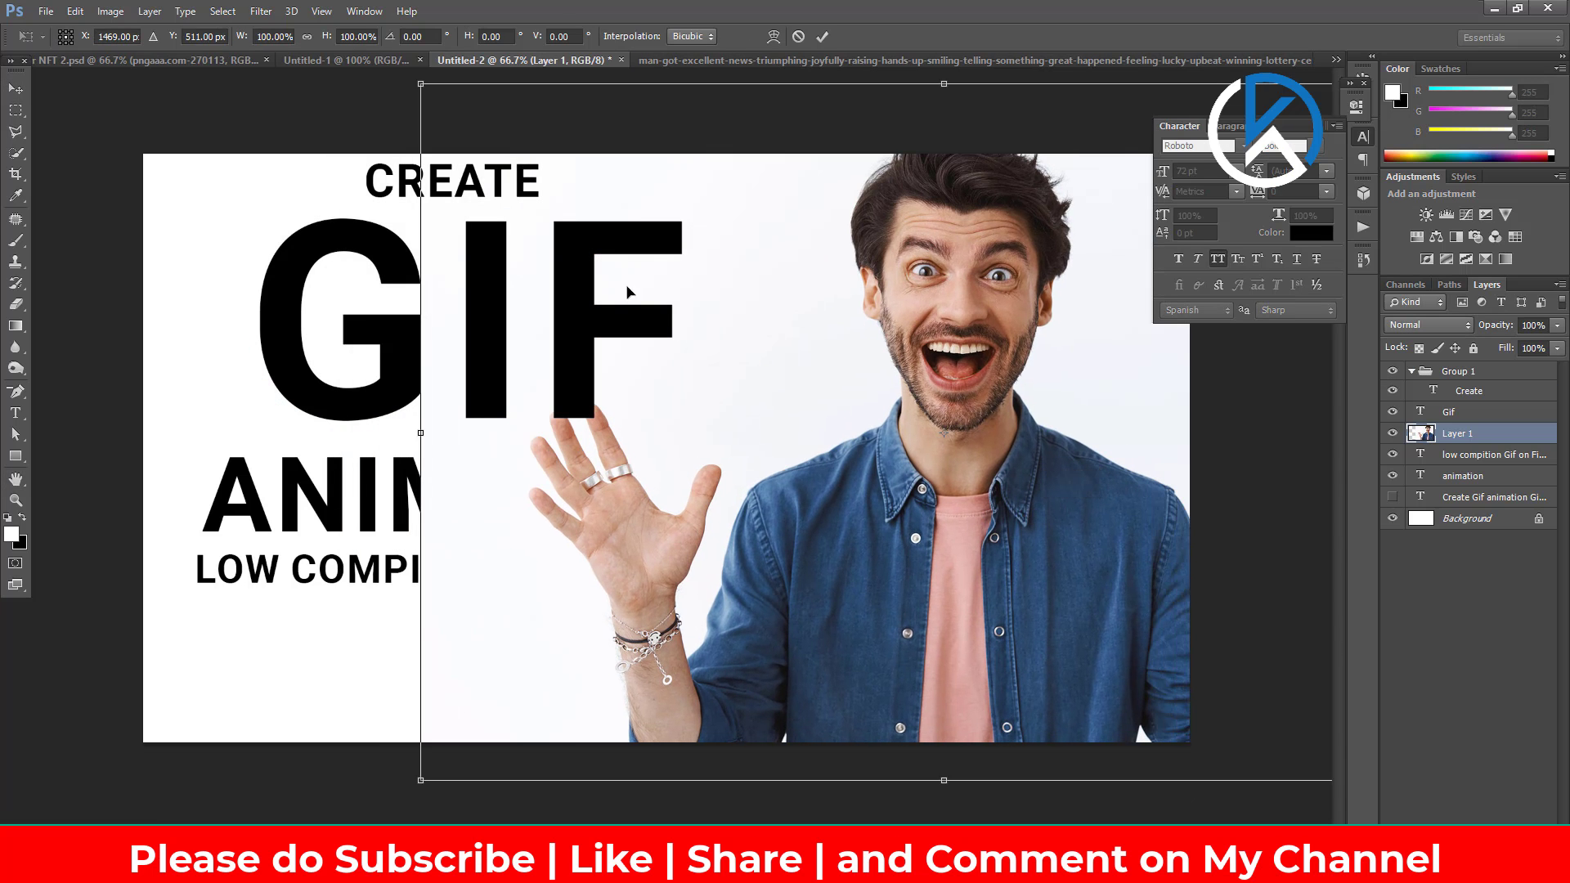
{"action": "mouse_move", "coordinate": [425, 151]}
{"action": "left_mouse_down"}
{"action": "mouse_move", "coordinate": [560, 162]}
{"action": "mouse_move", "coordinate": [584, 186]}
{"action": "left_mouse_up"}
{"action": "left_click_drag", "start_coordinate": [898, 571], "coordinate": [982, 504]}
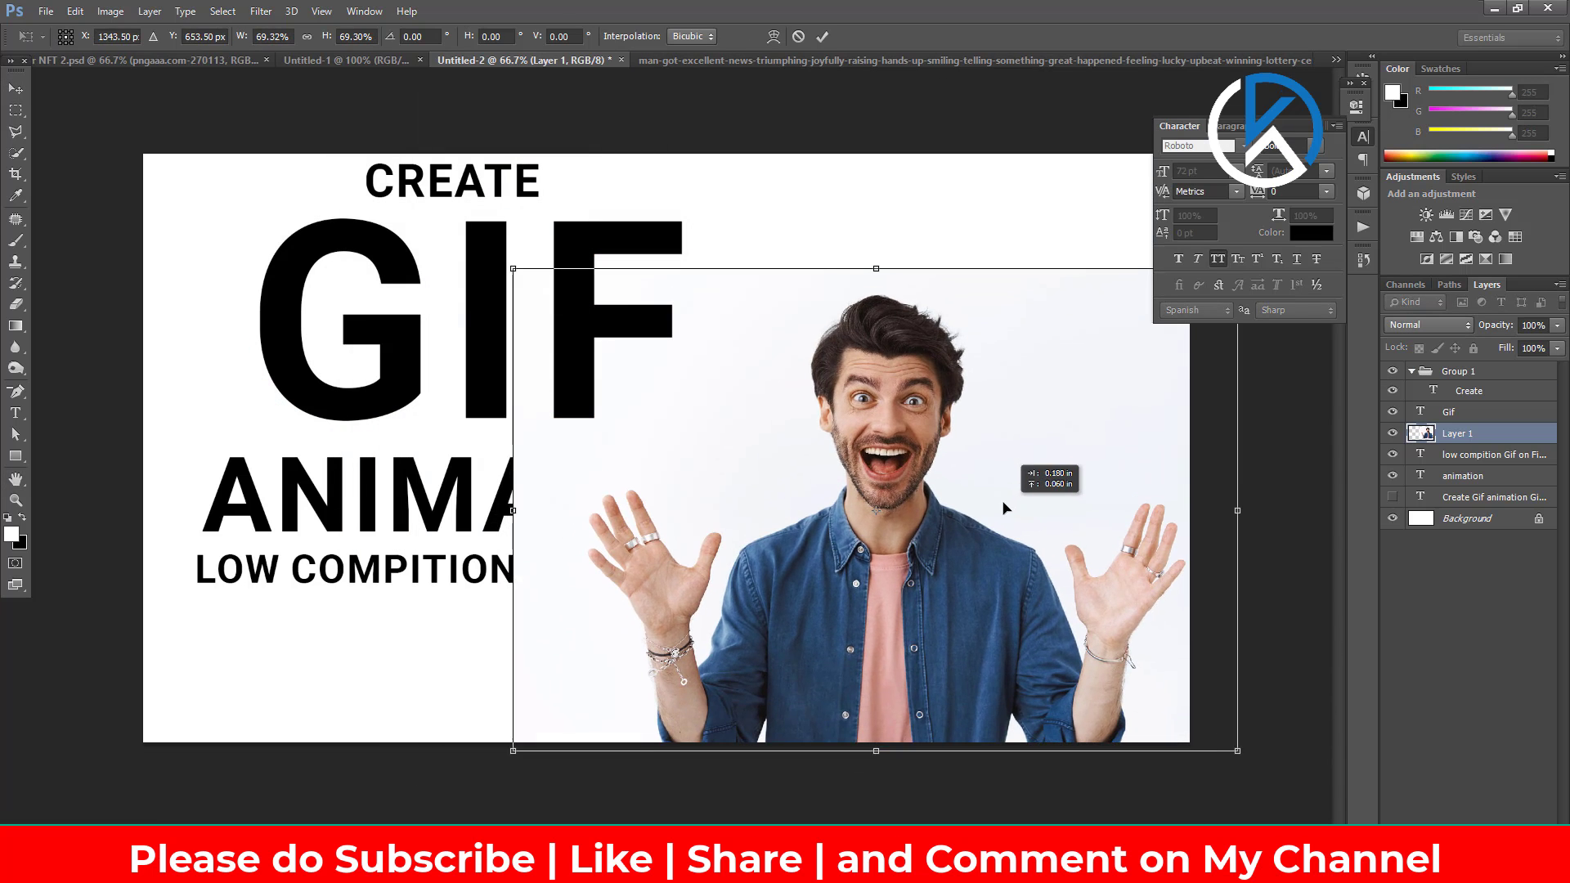
{"action": "key", "text": "Return"}
{"action": "left_click_drag", "start_coordinate": [865, 520], "coordinate": [907, 395]}
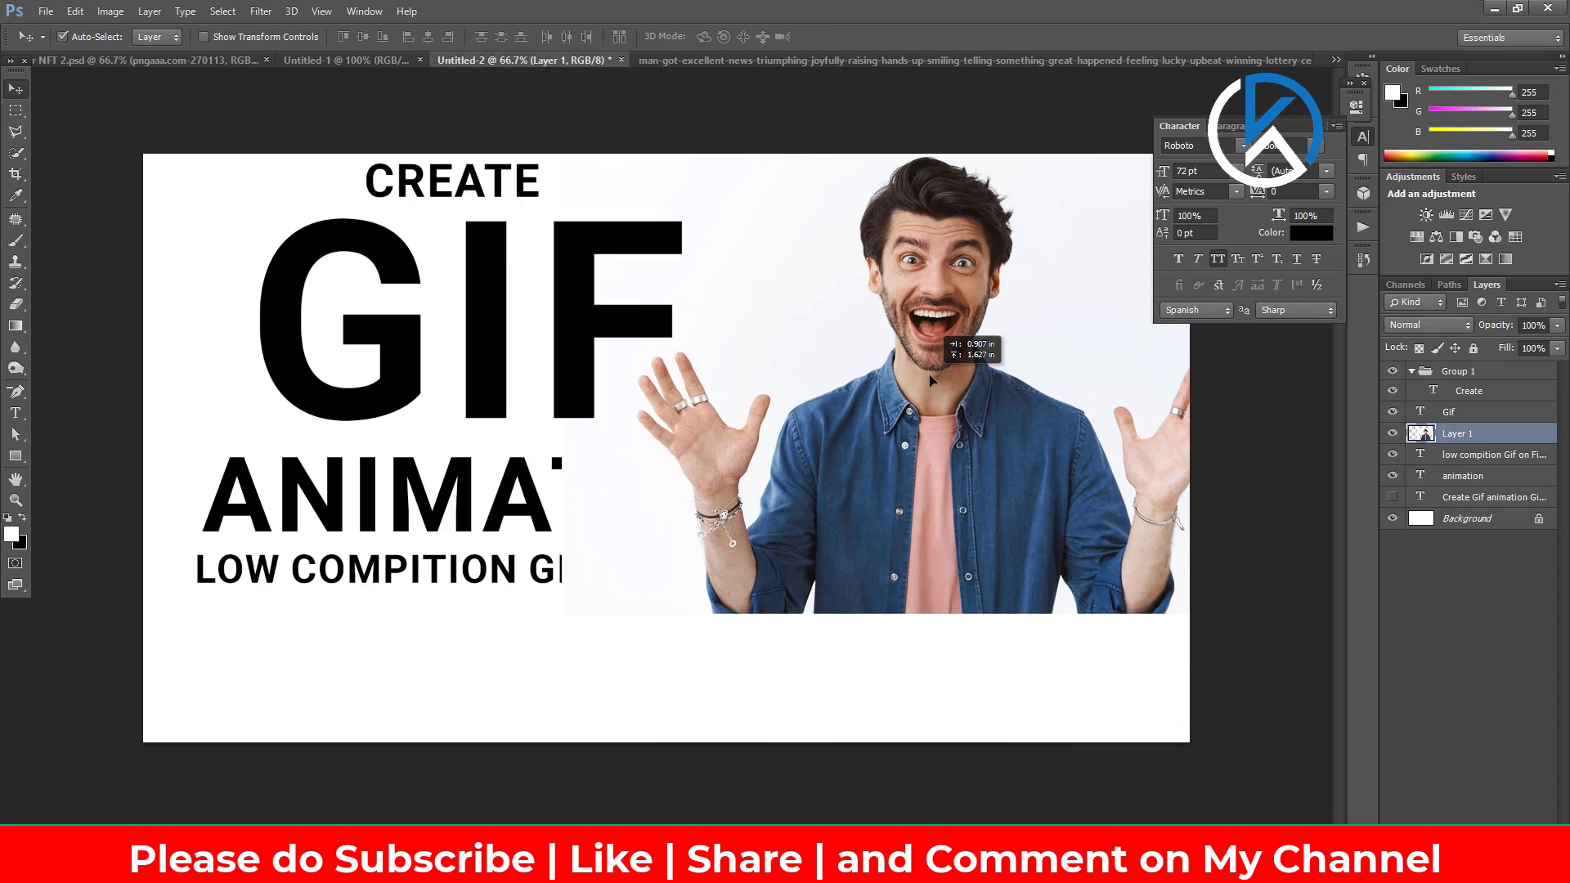
{"action": "key", "text": "ctrl+t"}
{"action": "left_click_drag", "start_coordinate": [520, 619], "coordinate": [586, 575]}
{"action": "left_click_drag", "start_coordinate": [880, 504], "coordinate": [870, 502]}
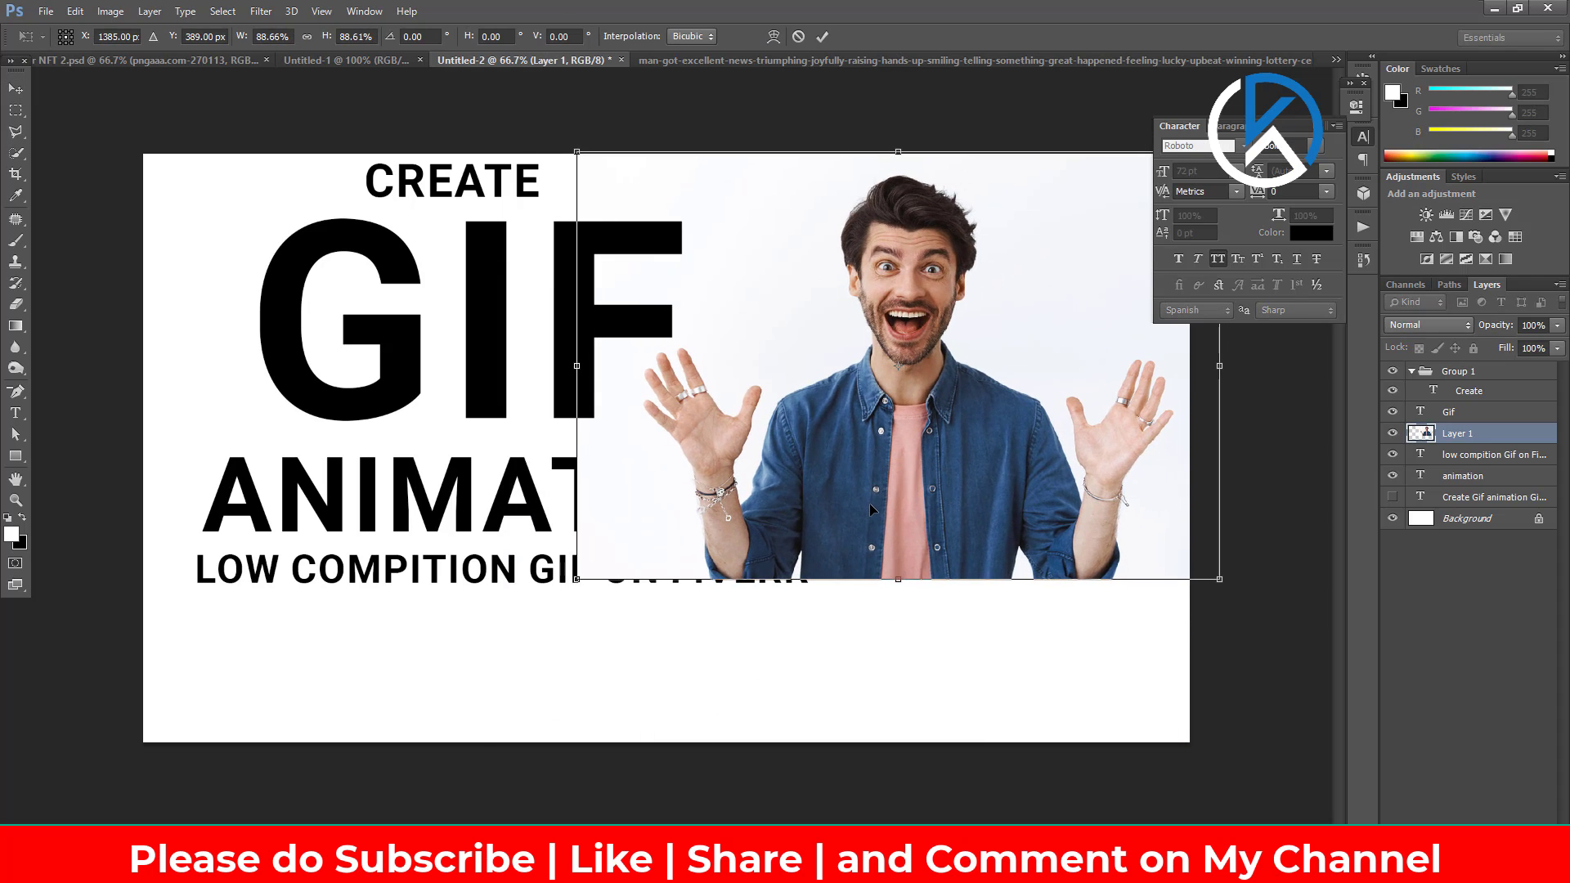
{"action": "key", "text": "Return"}
{"action": "left_click", "coordinate": [111, 11]}
Step: Replace the photo's white background, then gradient-fade the man's lower edge on the layer mask
{"action": "left_click", "coordinate": [425, 512]}
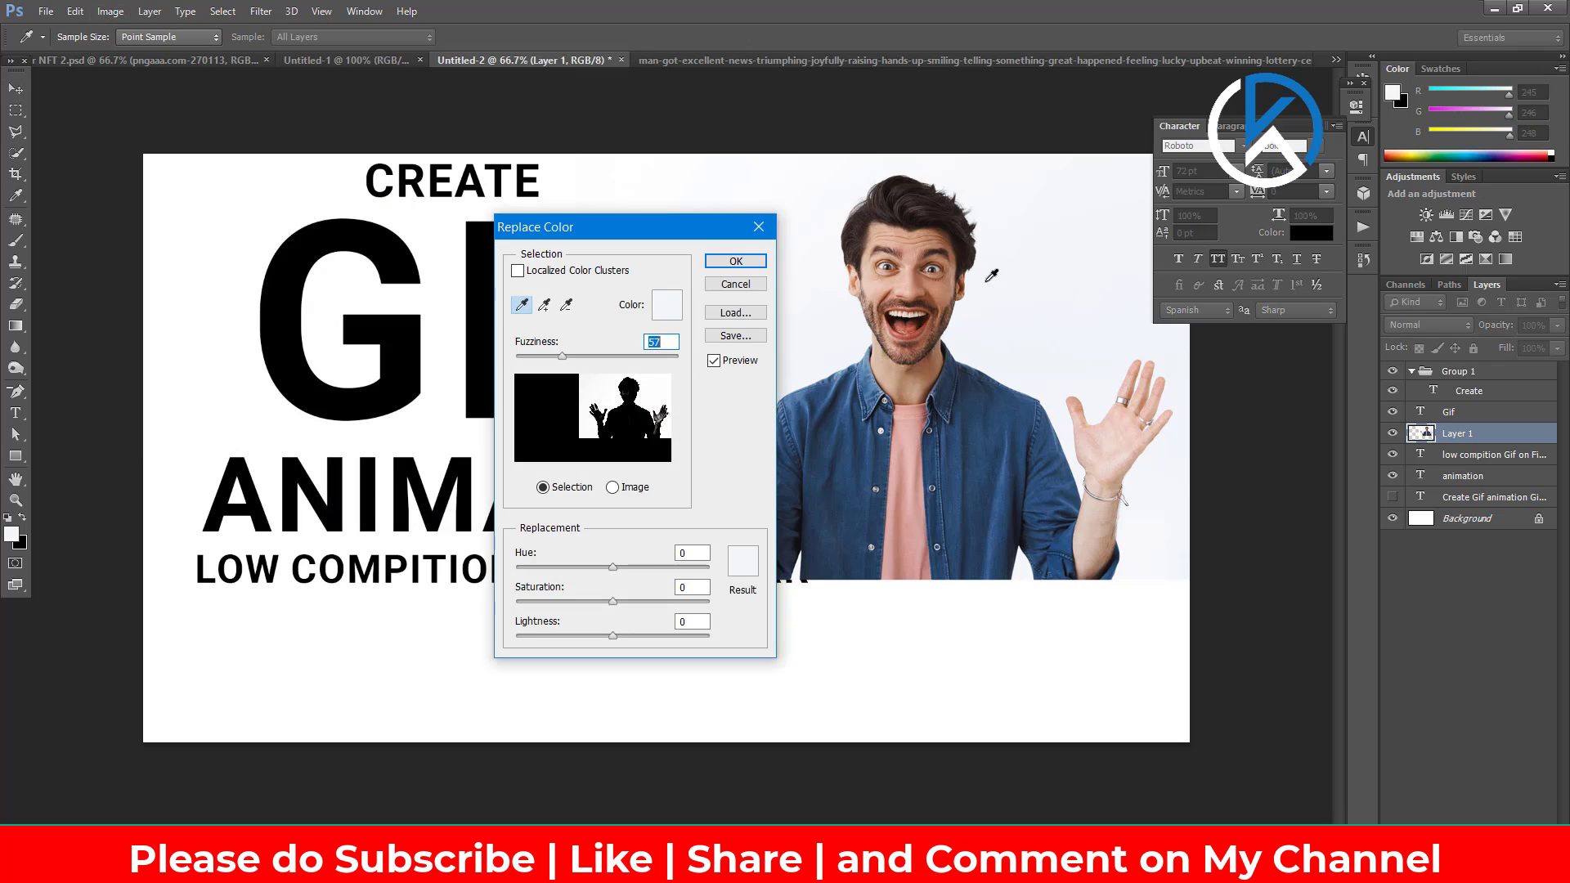
{"action": "key", "text": "Return"}
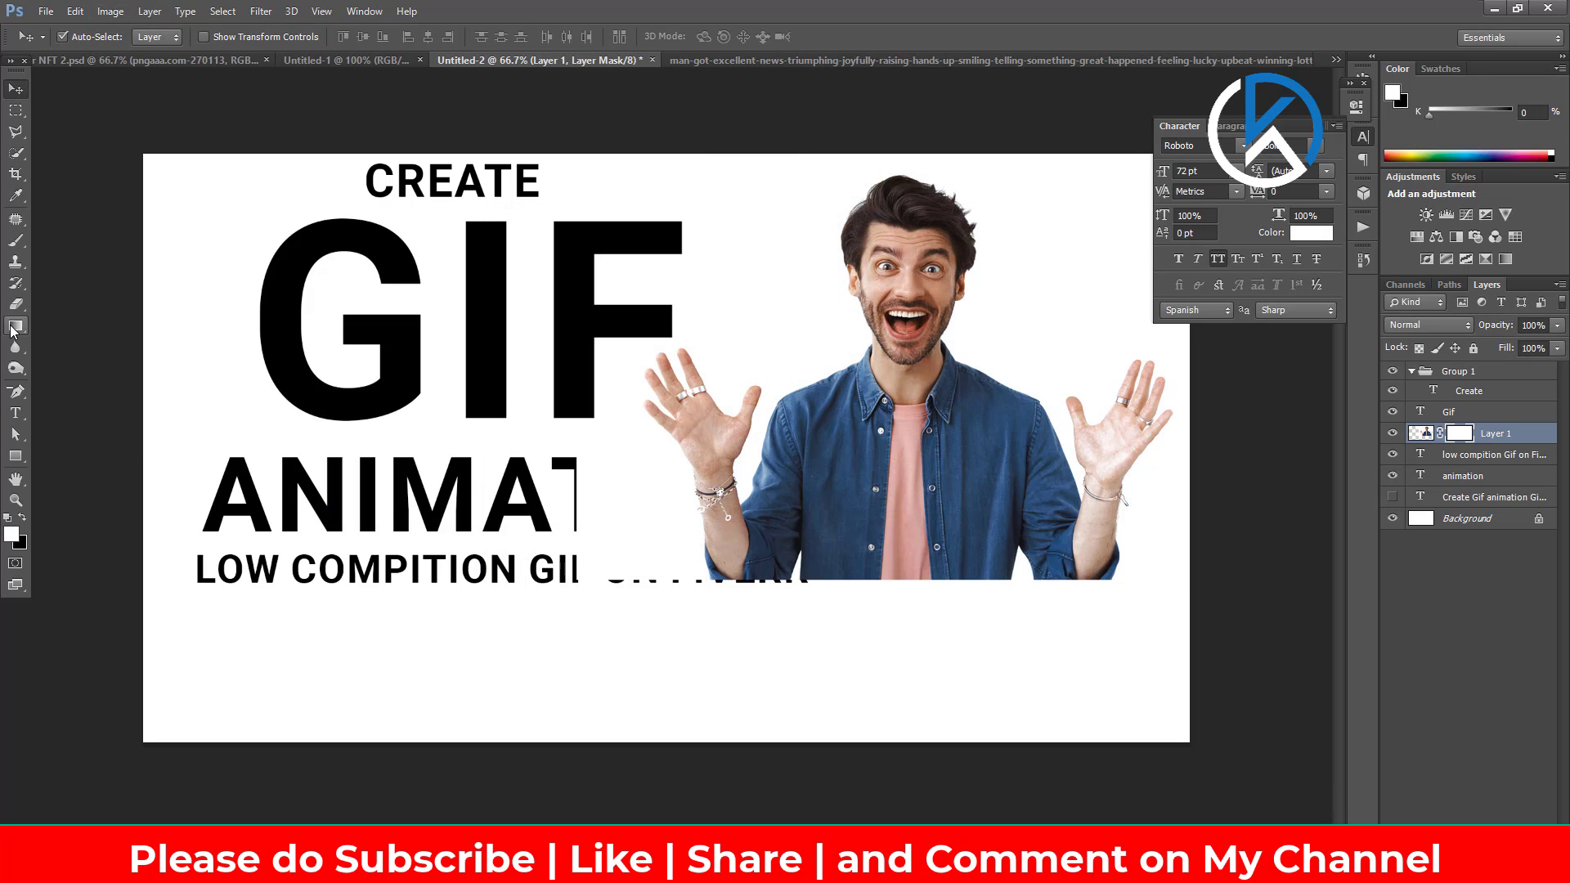
{"action": "left_click", "coordinate": [15, 327]}
{"action": "left_click_drag", "start_coordinate": [912, 483], "coordinate": [914, 574]}
{"action": "mouse_move", "coordinate": [904, 475]}
{"action": "left_mouse_down"}
{"action": "mouse_move", "coordinate": [907, 553]}
{"action": "mouse_move", "coordinate": [910, 517]}
{"action": "left_mouse_up"}
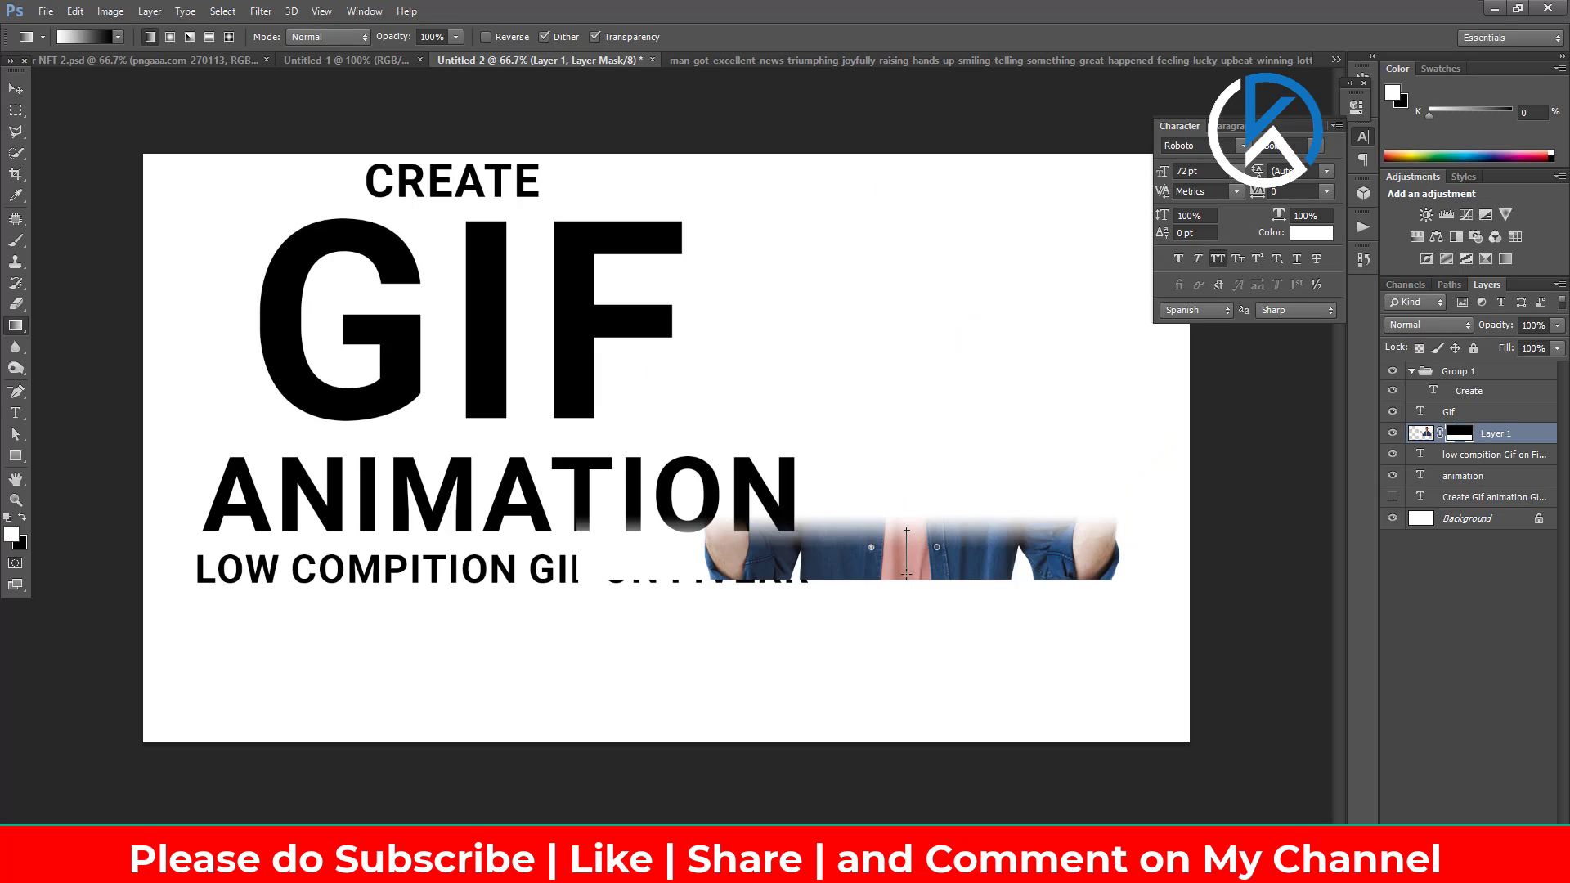
{"action": "left_click_drag", "start_coordinate": [906, 574], "coordinate": [906, 574]}
Step: Move the subtitle down about 66 px, the photo up-right, and GIF and CREATE left
{"action": "key", "text": "v"}
{"action": "left_click", "coordinate": [514, 570]}
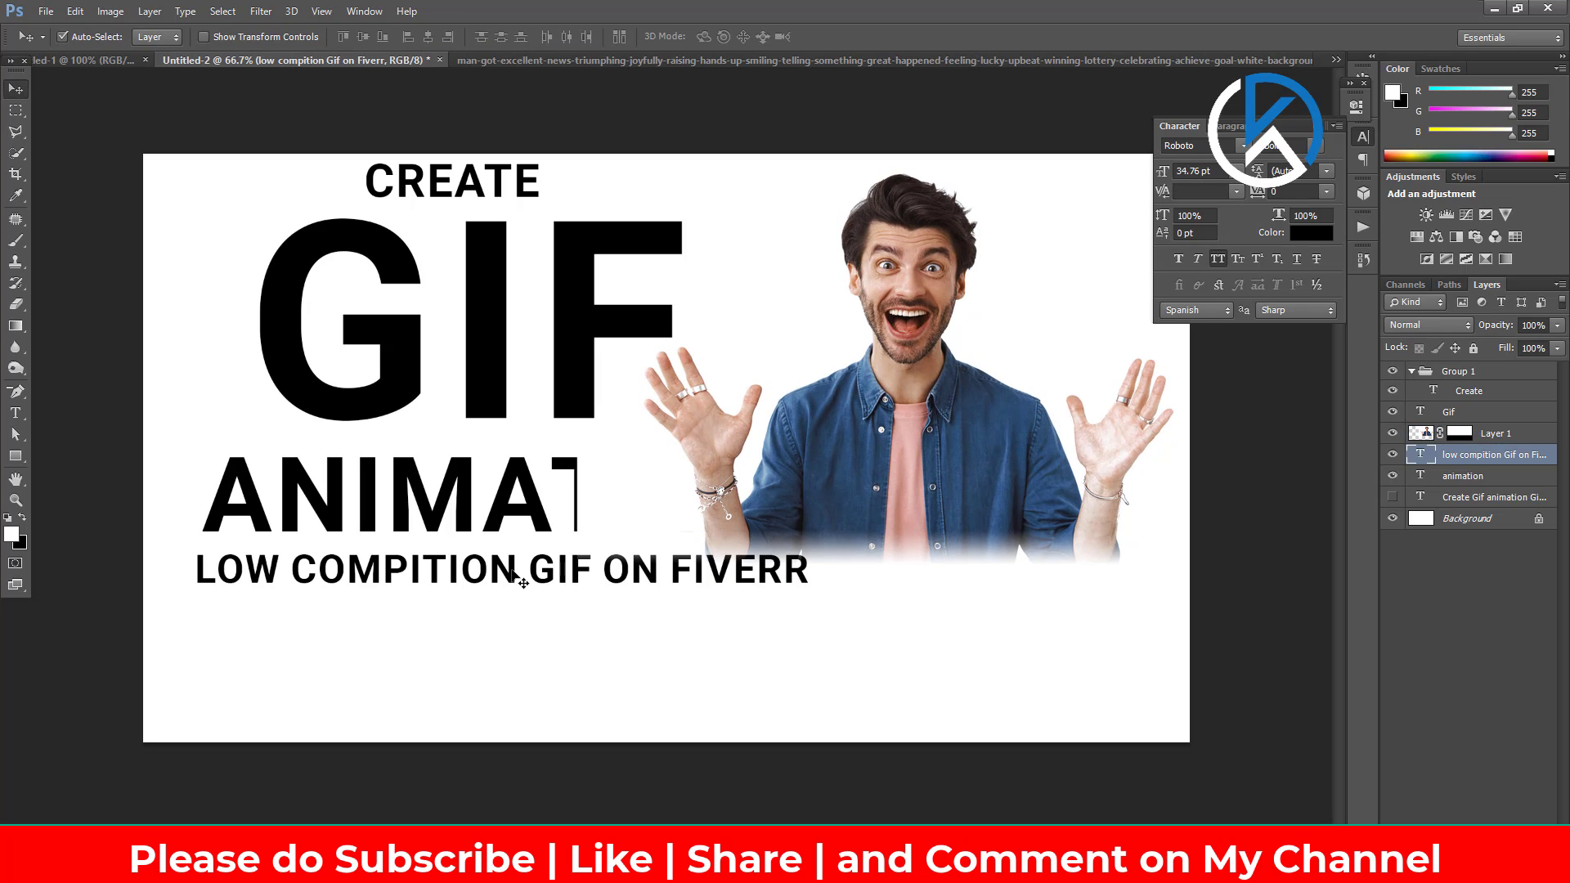
{"action": "left_click_drag", "start_coordinate": [514, 573], "coordinate": [513, 626]}
{"action": "left_click", "coordinate": [808, 495]}
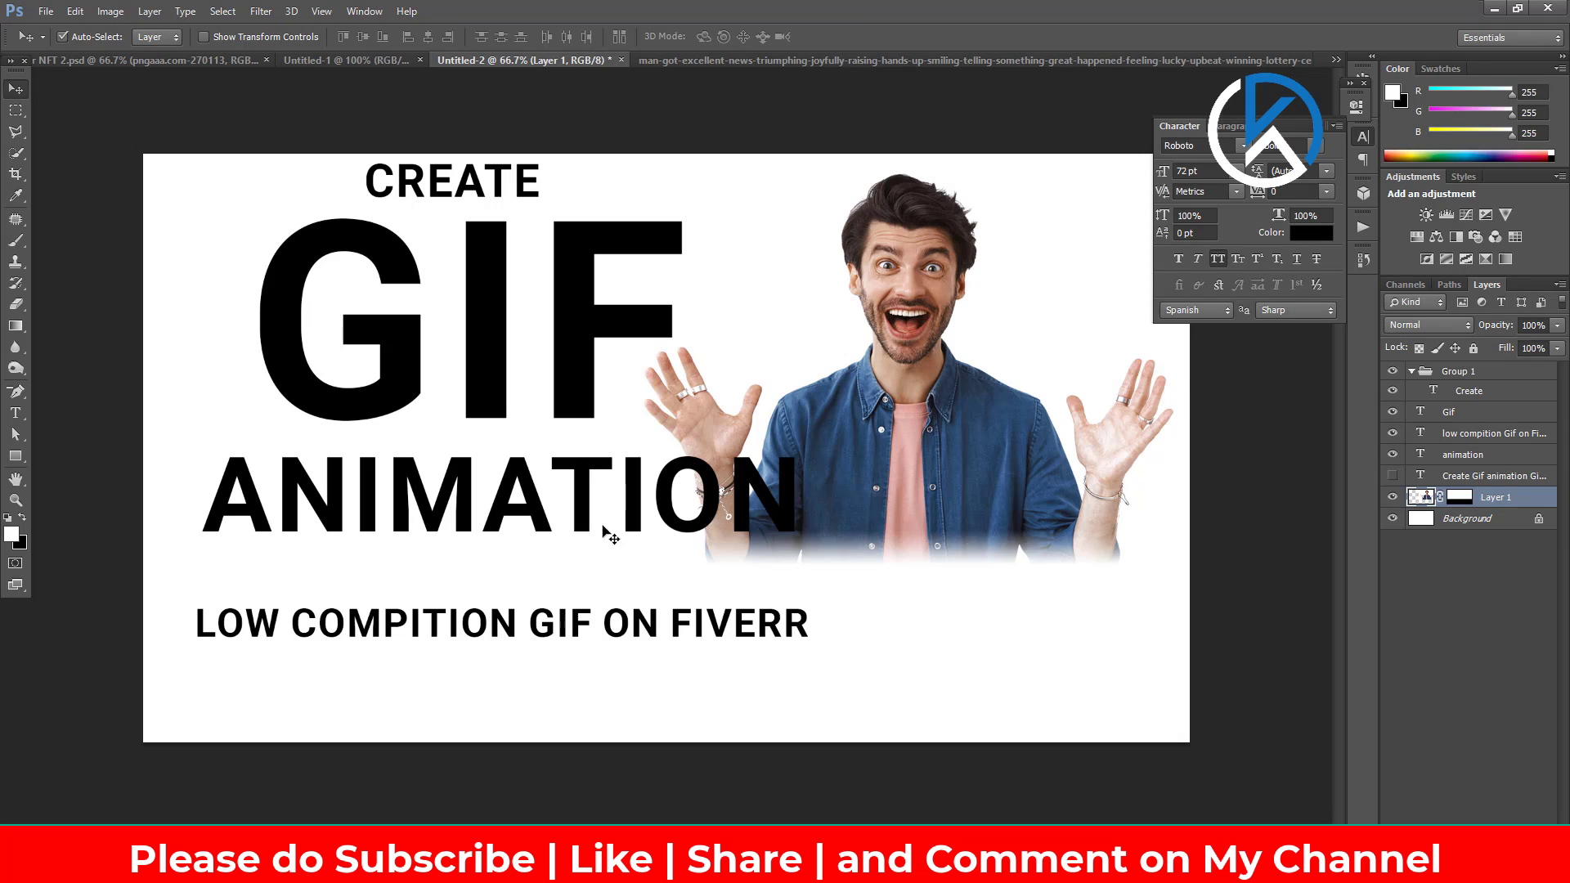
{"action": "left_click_drag", "start_coordinate": [1014, 479], "coordinate": [1023, 473]}
{"action": "left_click_drag", "start_coordinate": [473, 352], "coordinate": [417, 366]}
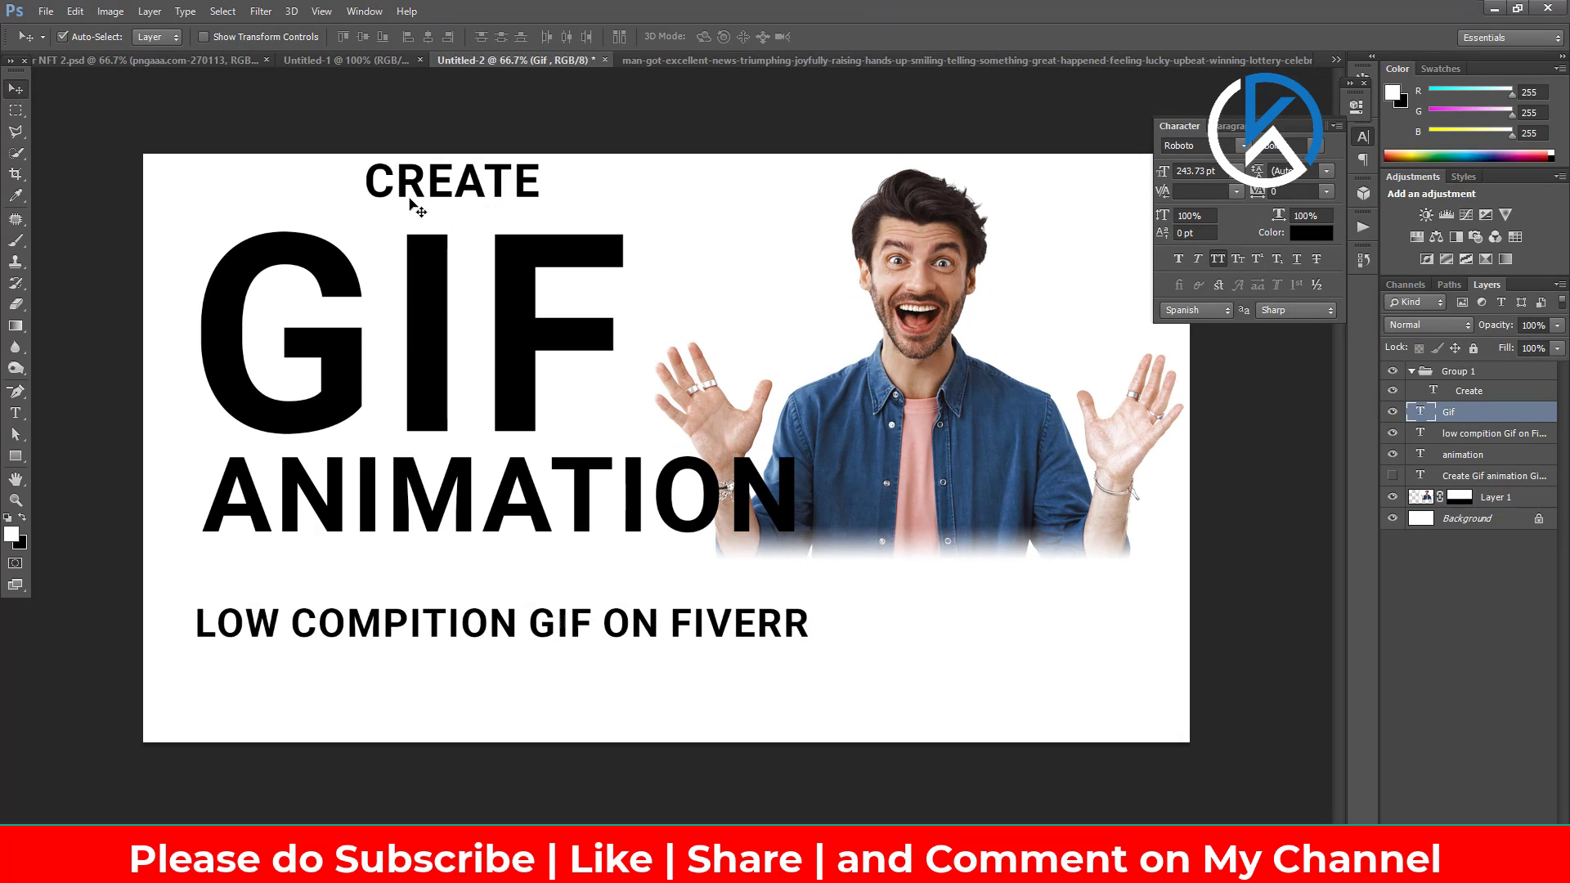
{"action": "left_click_drag", "start_coordinate": [413, 188], "coordinate": [370, 199]}
Step: Shrink the ANIMATION text so it ends before the photo
{"action": "left_click", "coordinate": [640, 515]}
{"action": "key", "text": "ctrl+t"}
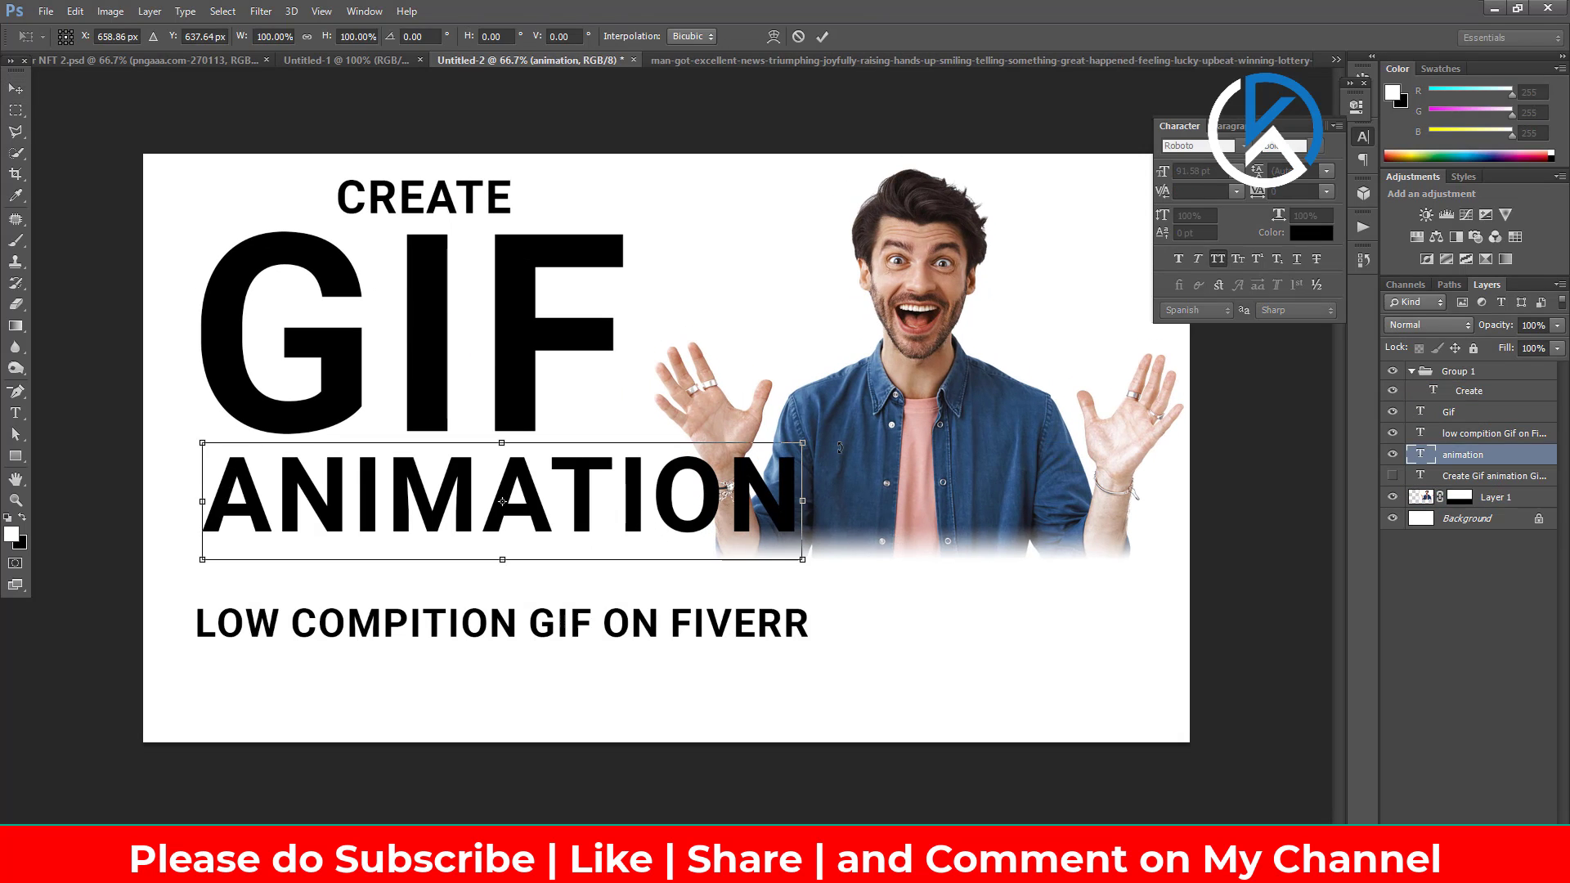
{"action": "left_click_drag", "start_coordinate": [806, 553], "coordinate": [679, 540]}
{"action": "key", "text": "Return"}
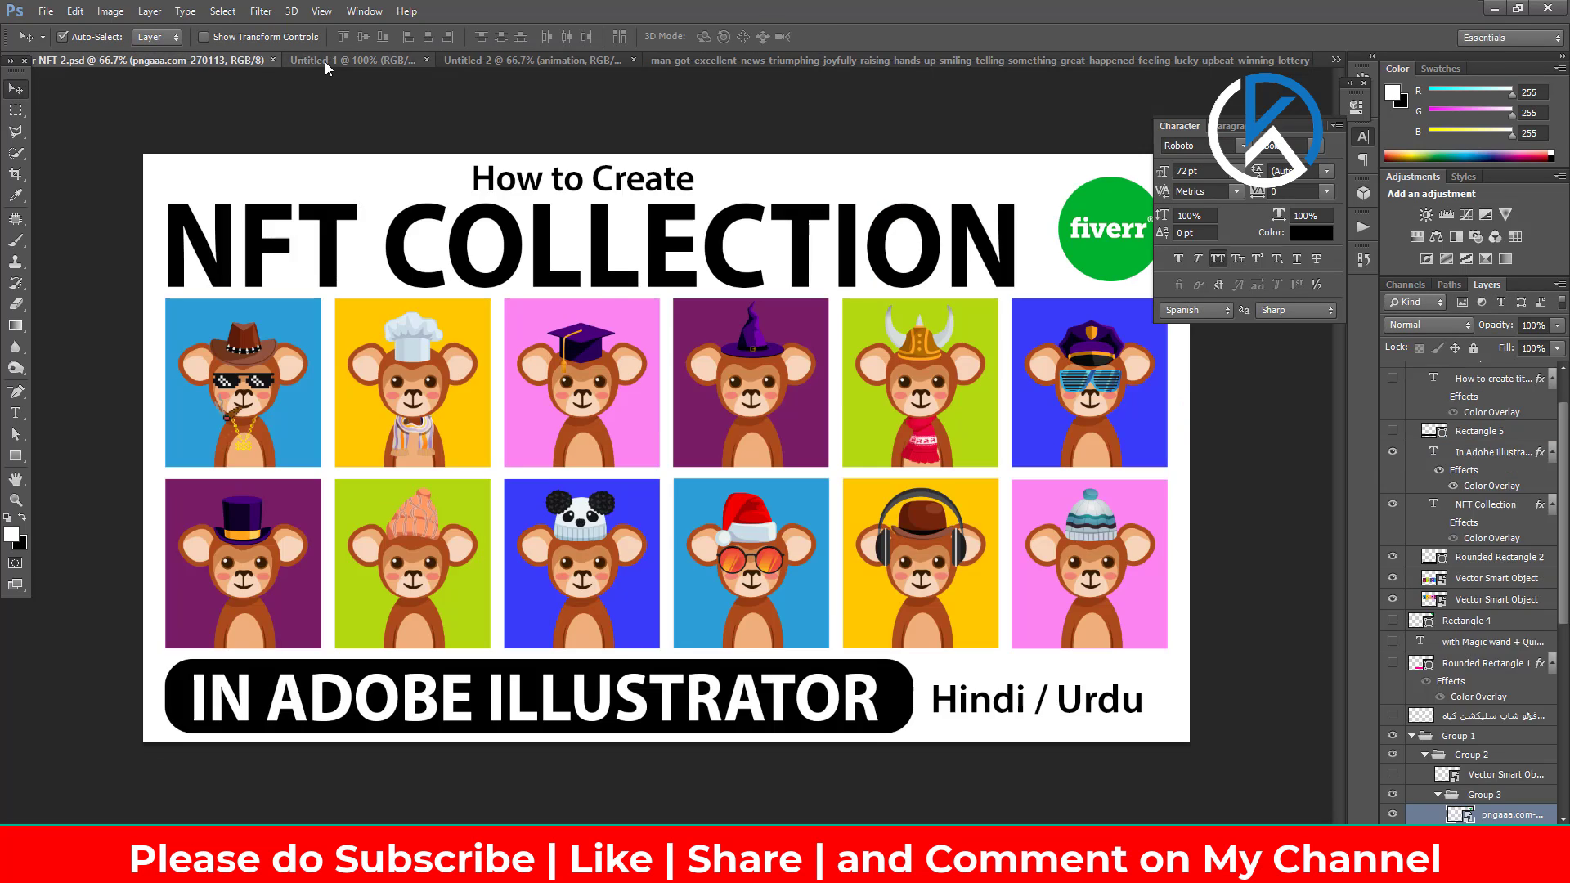
Step: Bring the green Fiverr logo into the thumbnail and shrink it beside the man's head
{"action": "left_click", "coordinate": [325, 61]}
{"action": "left_click_drag", "start_coordinate": [666, 408], "coordinate": [760, 282]}
{"action": "key", "text": "ctrl+t"}
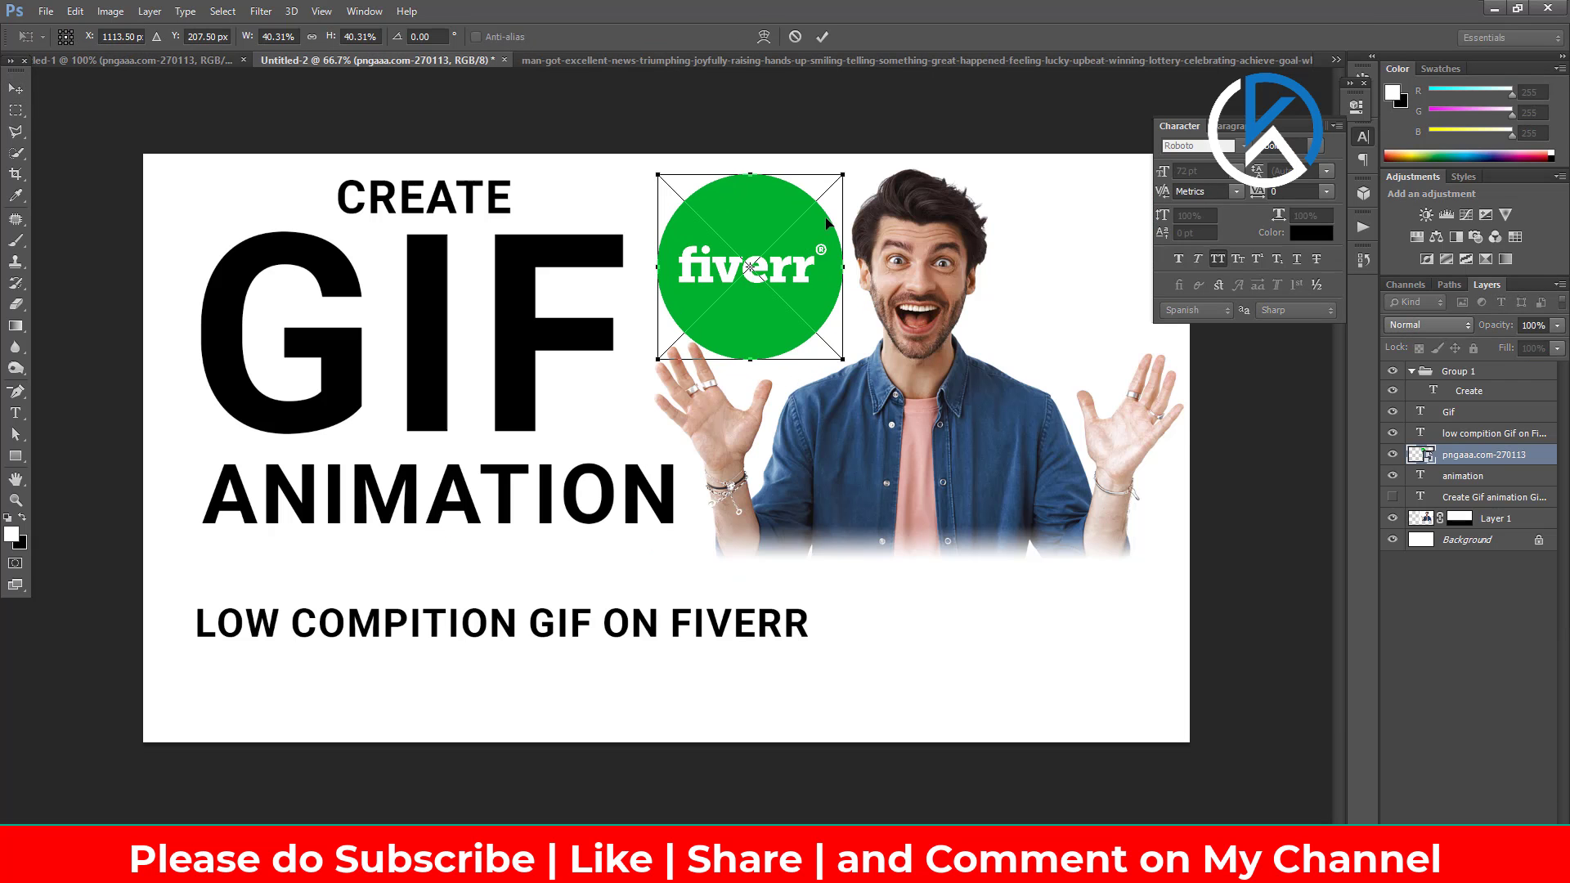
{"action": "left_click_drag", "start_coordinate": [843, 173], "coordinate": [828, 185]}
{"action": "key", "text": "Return"}
Step: Draw a green #00b22d box and send it behind the ANIMATION word
{"action": "left_click", "coordinate": [15, 454]}
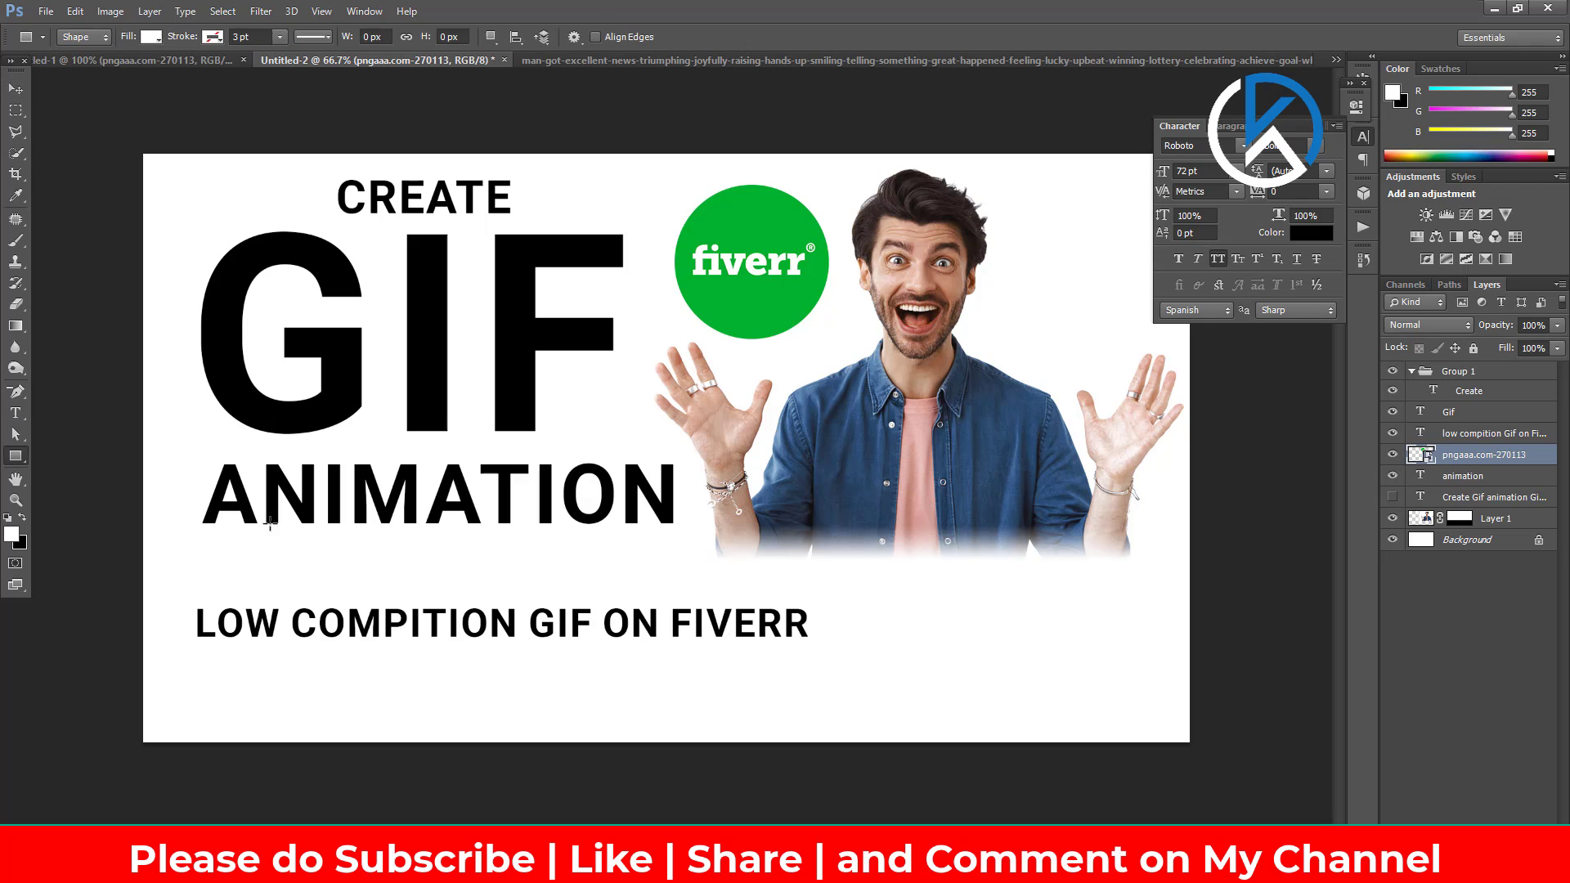
{"action": "left_click_drag", "start_coordinate": [644, 548], "coordinate": [644, 547]}
{"action": "left_click", "coordinate": [924, 194]}
{"action": "left_click", "coordinate": [1089, 227]}
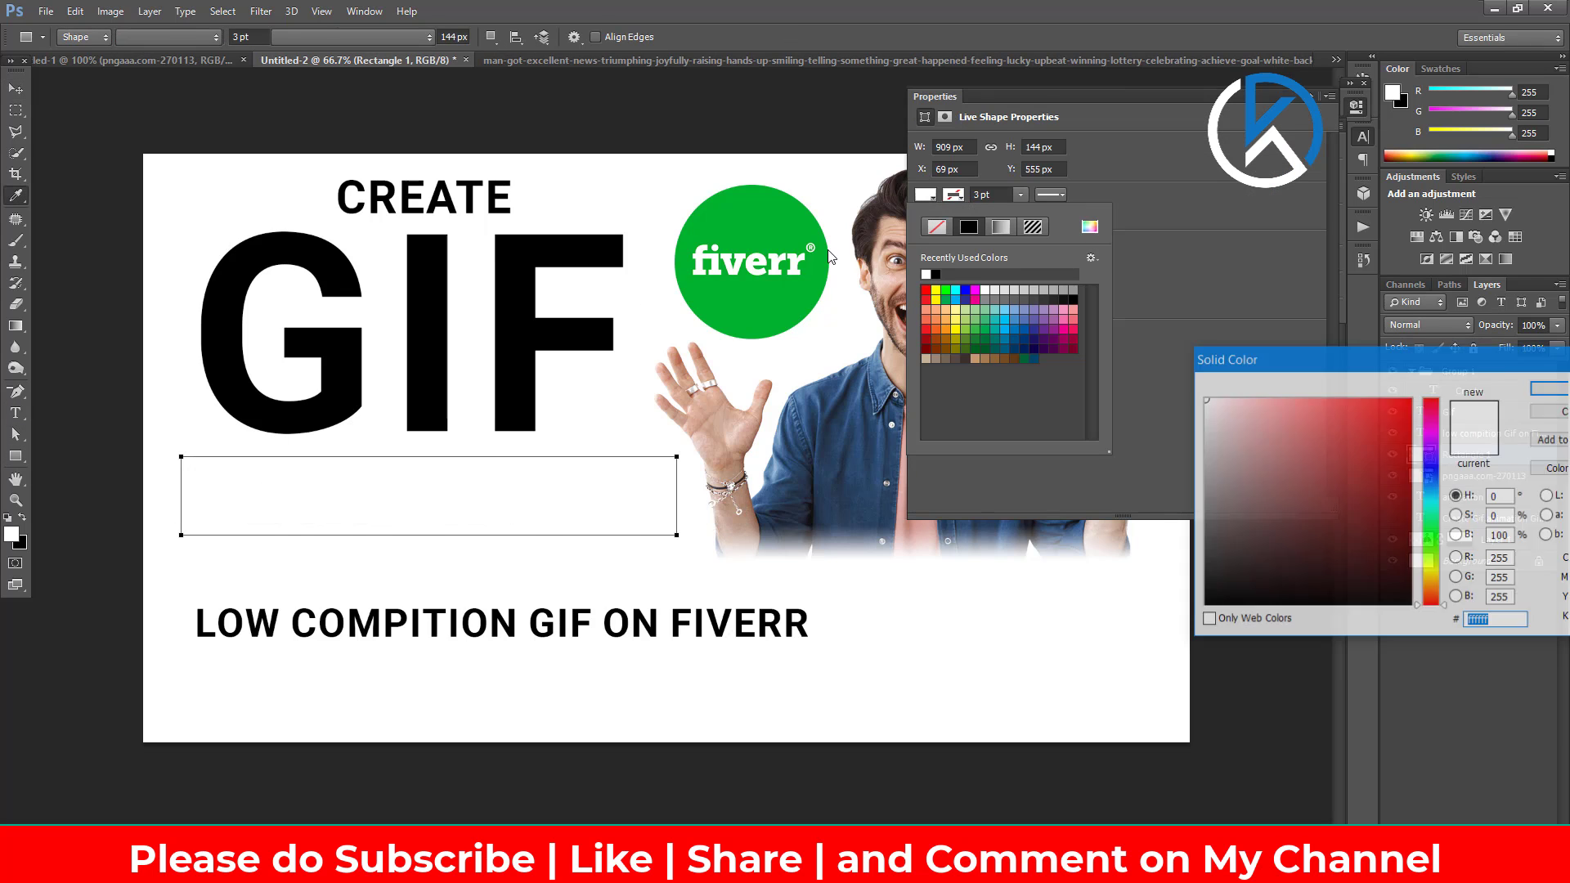
{"action": "left_click", "coordinate": [736, 302]}
{"action": "left_click", "coordinate": [1565, 387]}
{"action": "left_click", "coordinate": [15, 88]}
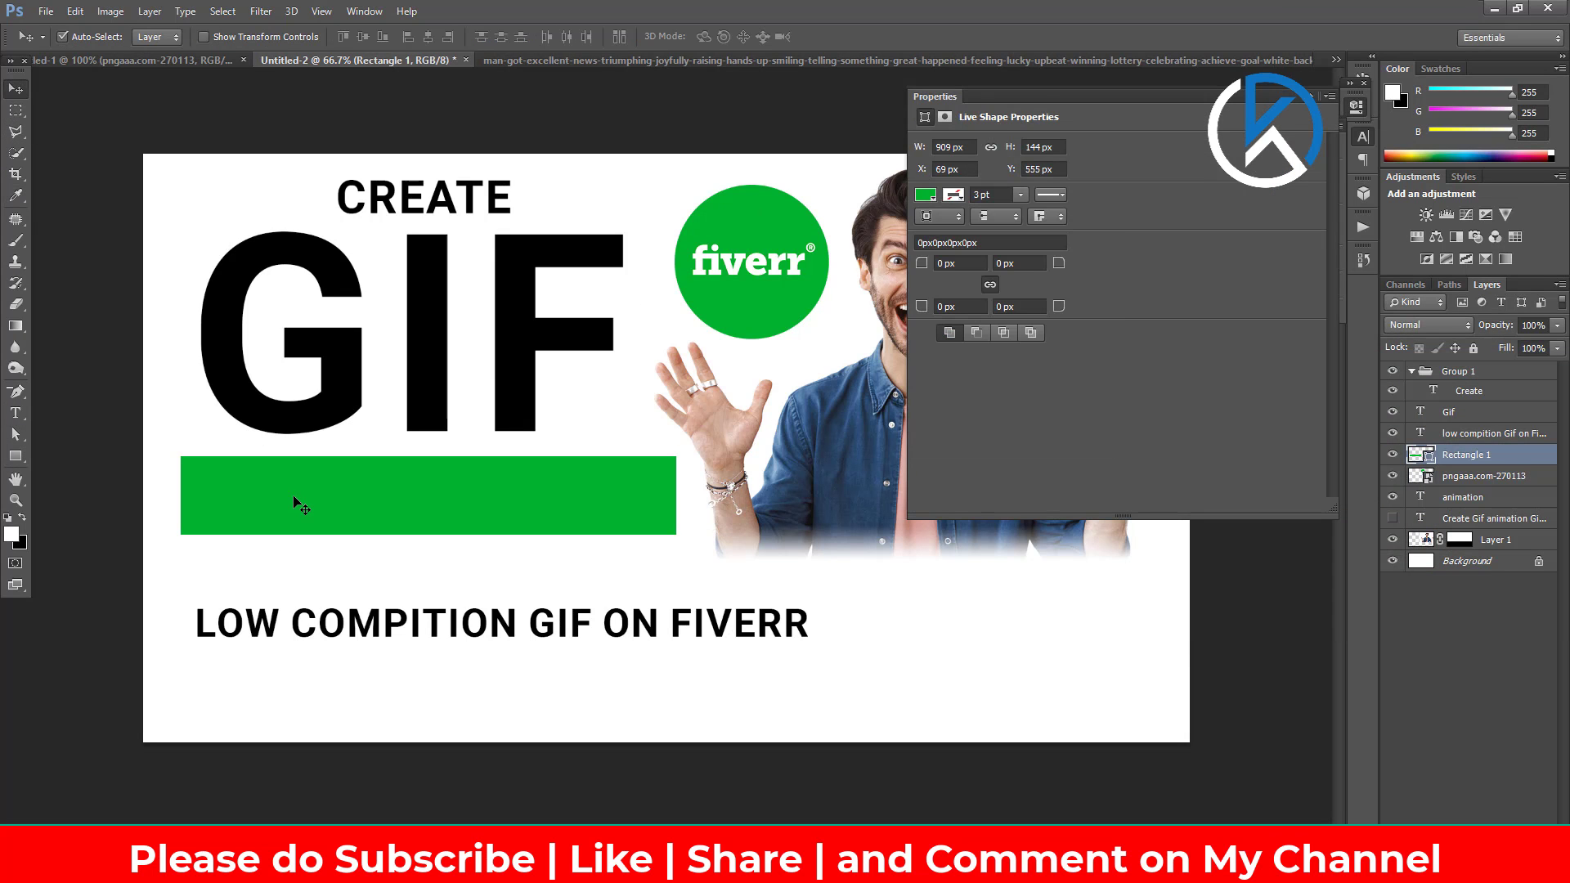
{"action": "key", "text": "ctrl+bracketleft"}
Step: Make the ANIMATION text white
{"action": "double_click", "coordinate": [1421, 476]}
{"action": "left_click", "coordinate": [562, 37]}
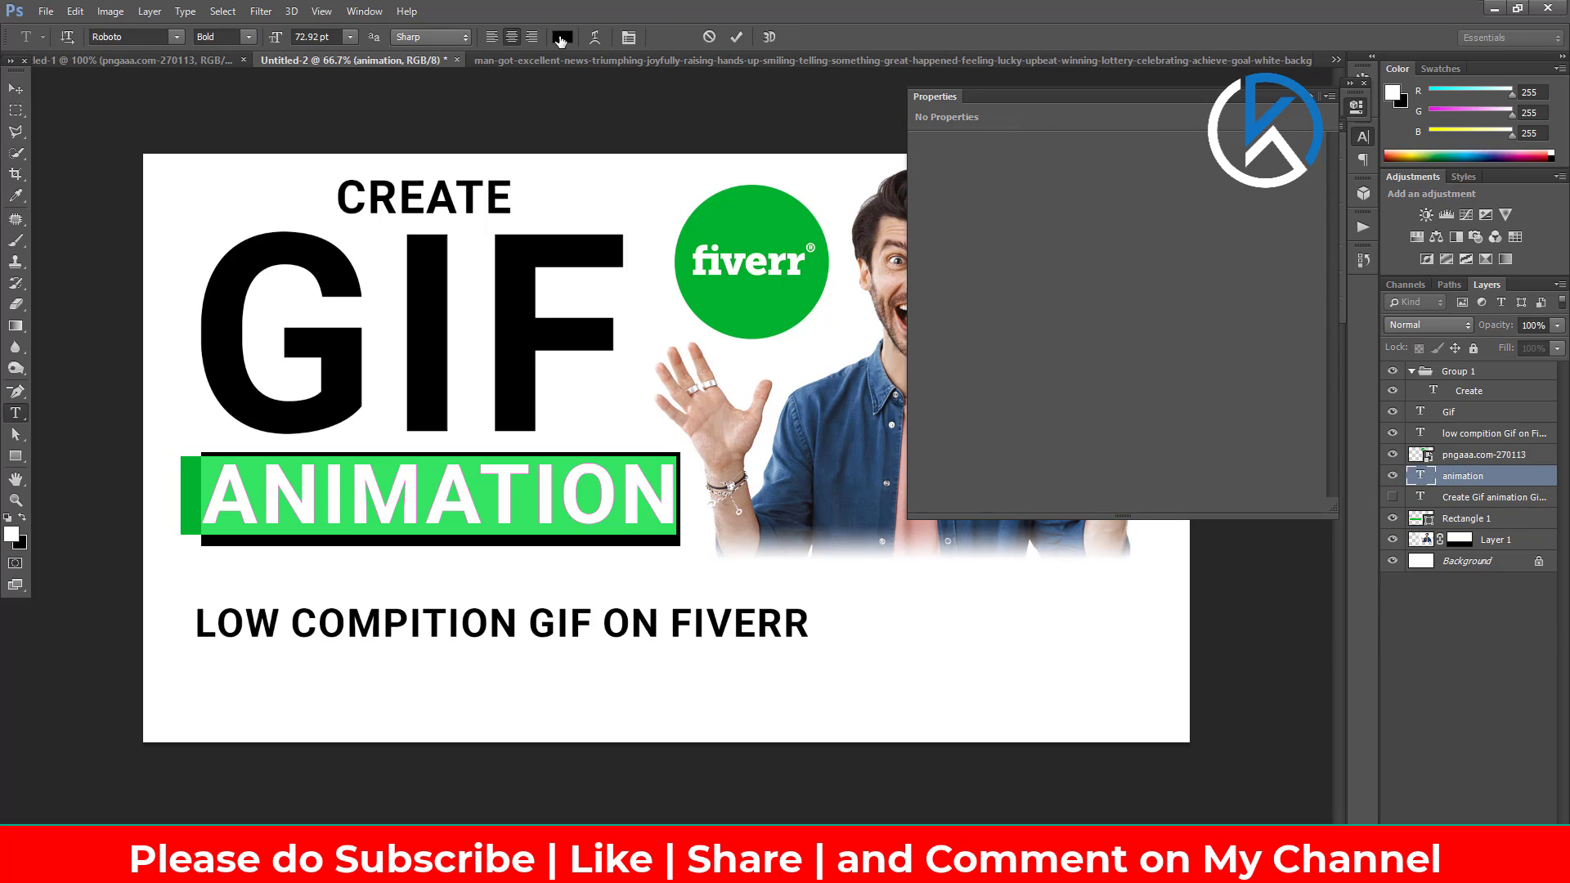
{"action": "left_click", "coordinate": [1545, 395]}
{"action": "left_click", "coordinate": [15, 88]}
Step: Move GIF, ANIMATION and the green box down together, and shift the subtitle up
{"action": "left_click", "coordinate": [1465, 518], "text": "ctrl"}
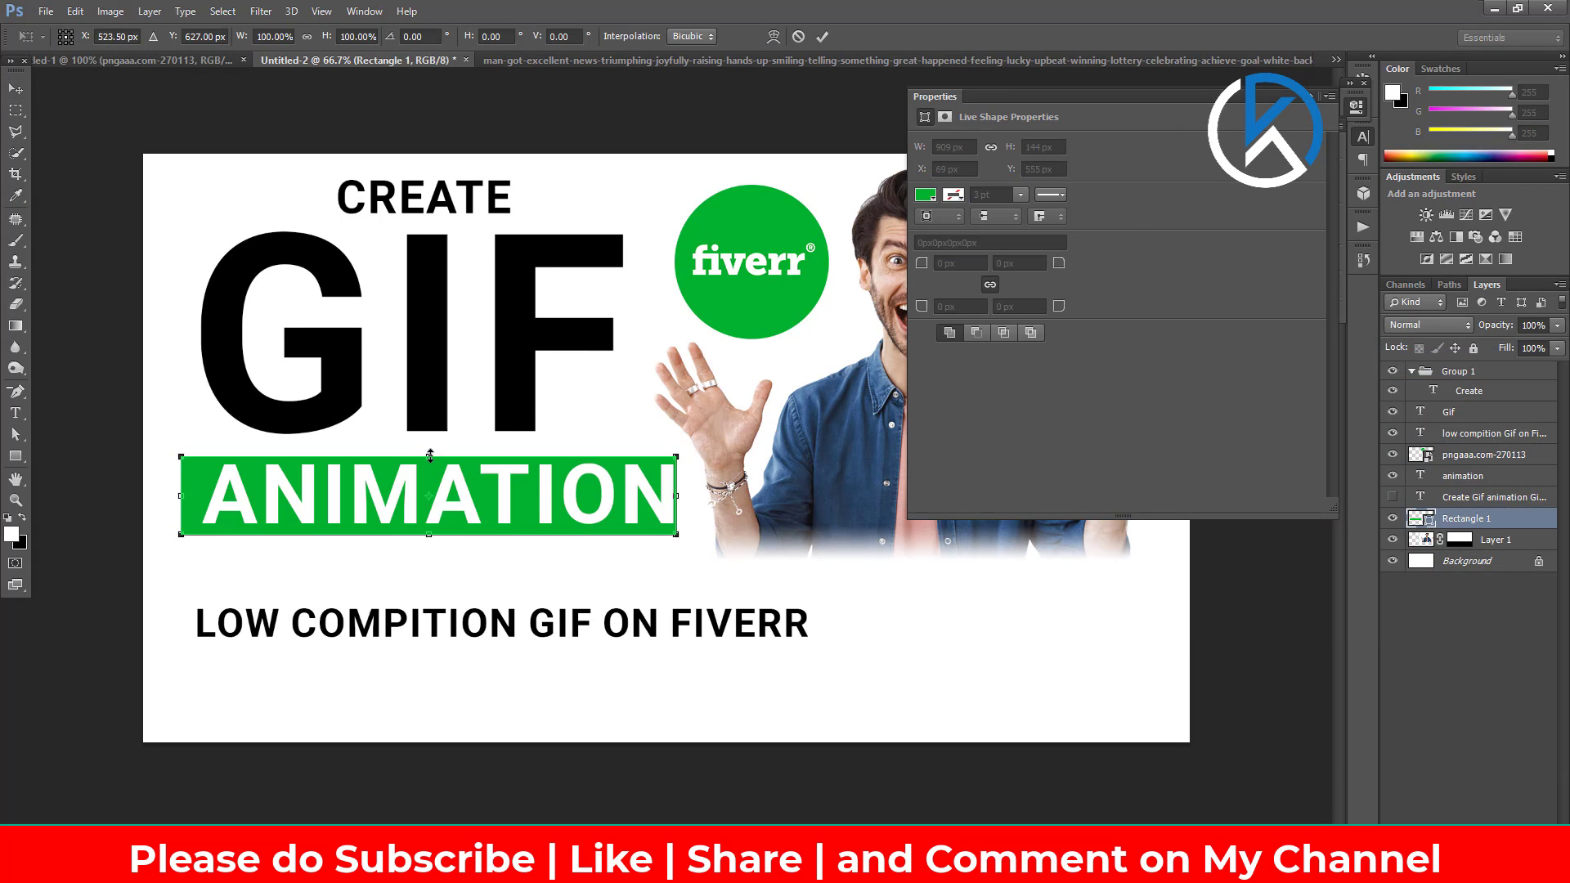
{"action": "mouse_move", "coordinate": [442, 501]}
{"action": "left_mouse_down"}
{"action": "mouse_move", "coordinate": [442, 538]}
{"action": "mouse_move", "coordinate": [443, 499]}
{"action": "left_mouse_up"}
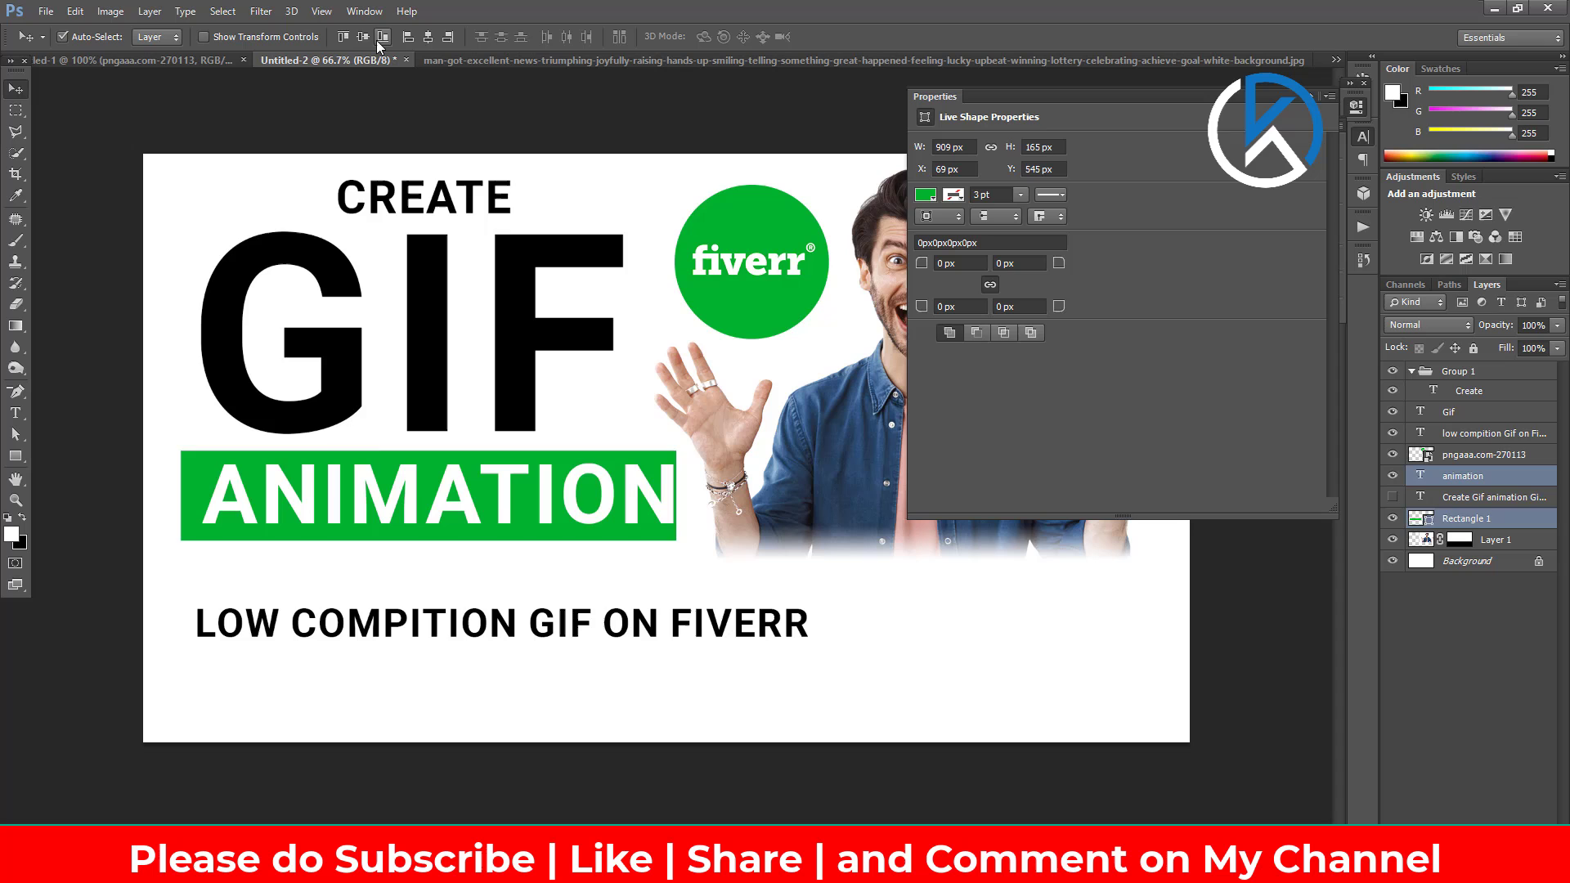
{"action": "left_click", "coordinate": [522, 335], "text": "shift"}
{"action": "left_click_drag", "start_coordinate": [523, 335], "coordinate": [523, 357]}
{"action": "left_click_drag", "start_coordinate": [478, 638], "coordinate": [468, 616]}
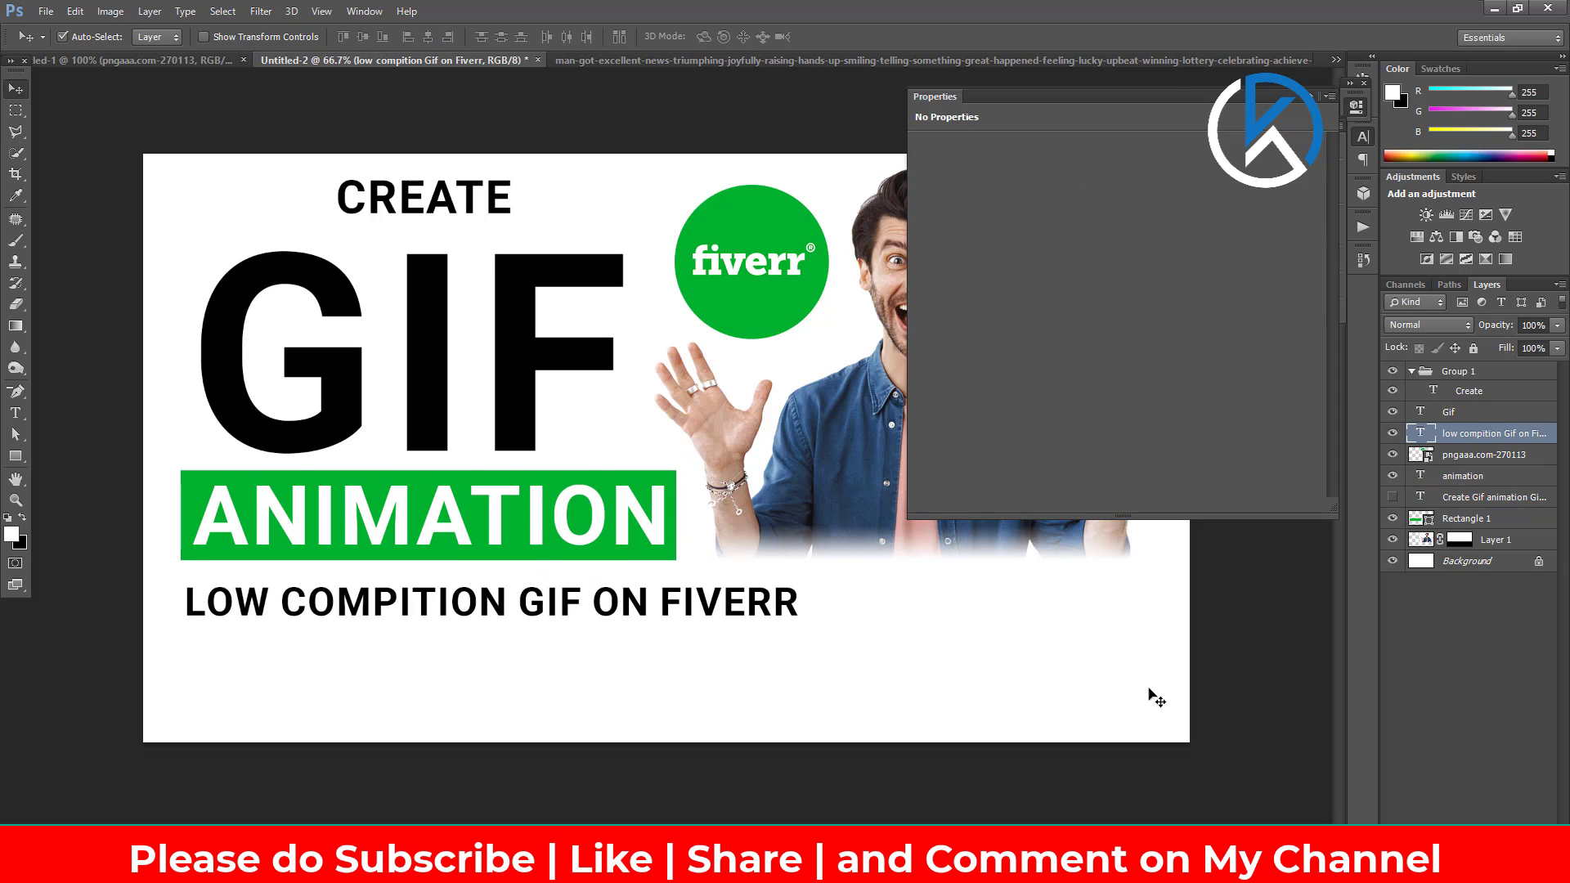
{"action": "left_click", "coordinate": [1356, 105]}
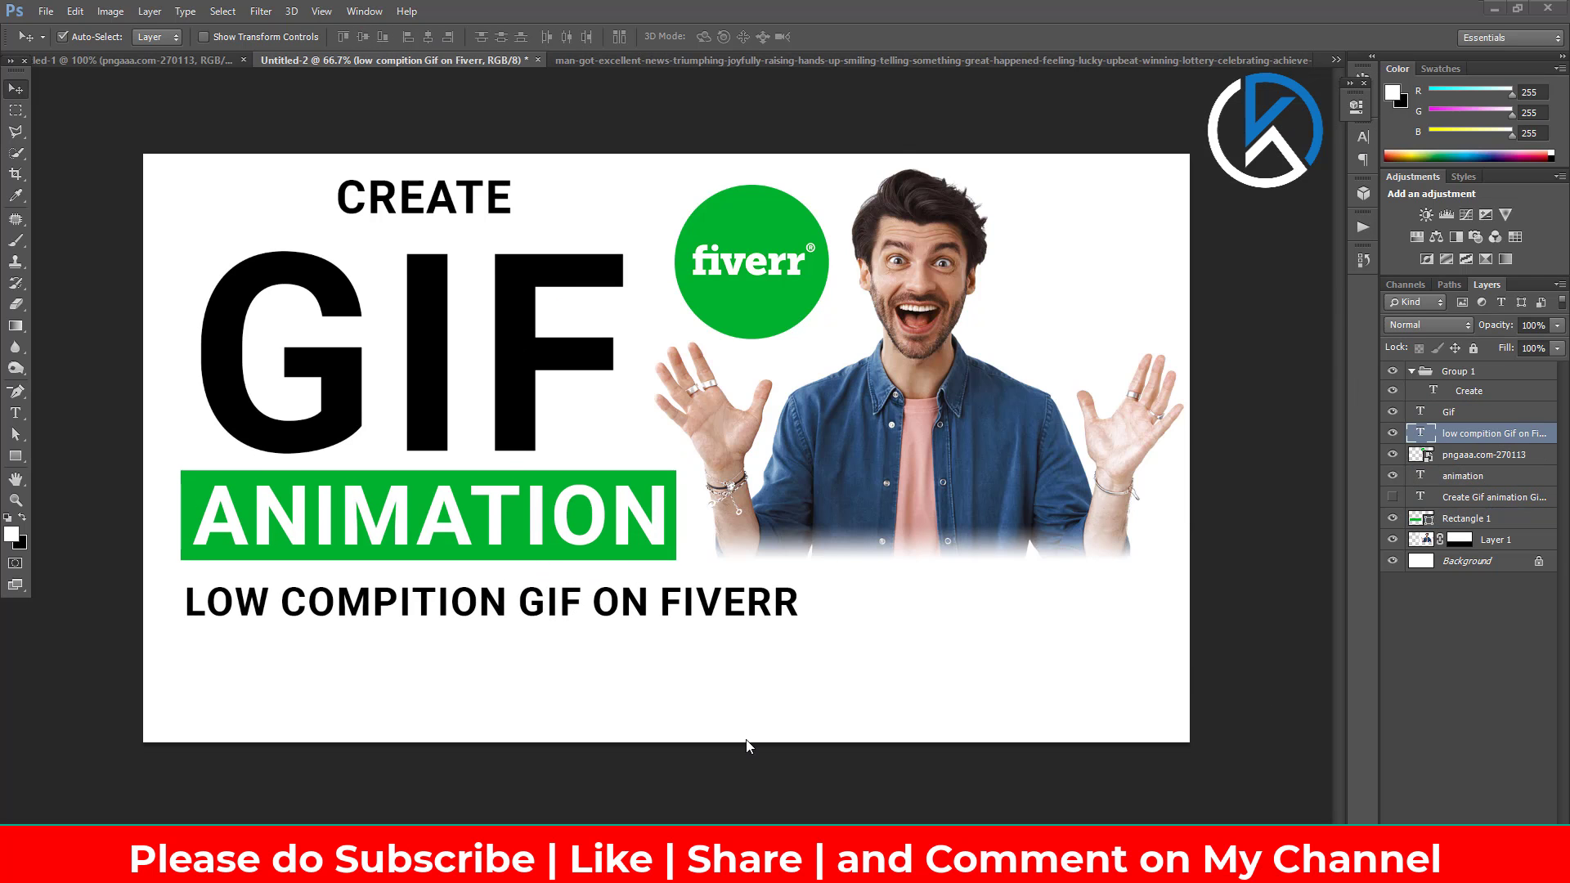
Step: Scale the LOW COMPITION subtitle to span the canvas width and nudge it up
{"action": "key", "text": "ctrl+t"}
{"action": "left_click_drag", "start_coordinate": [800, 631], "coordinate": [1161, 651]}
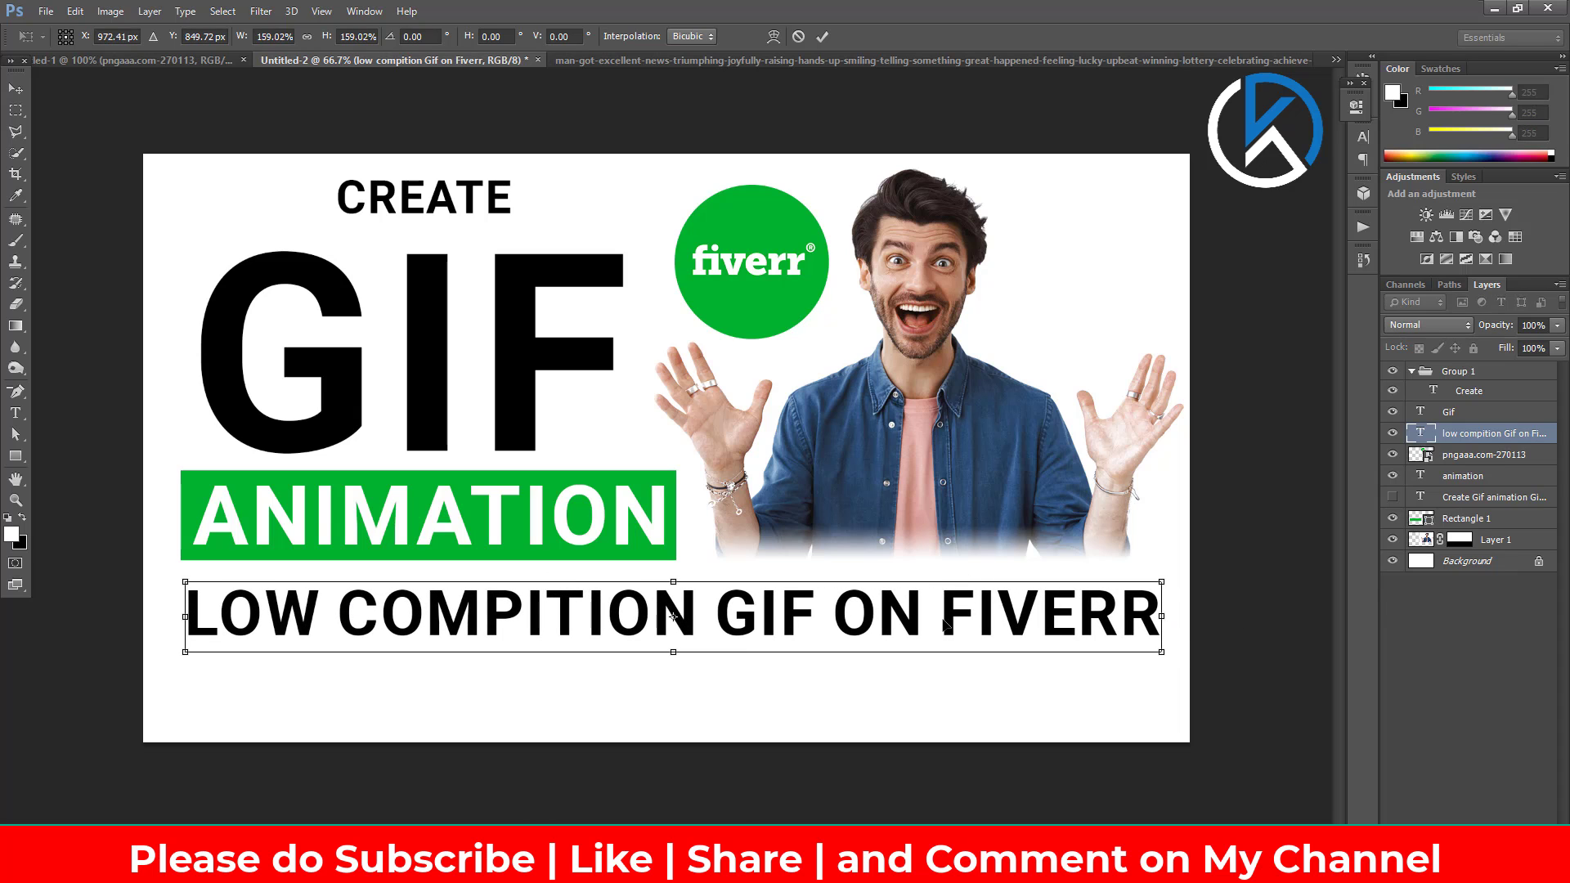
{"action": "key", "text": "Return"}
{"action": "left_click_drag", "start_coordinate": [723, 616], "coordinate": [723, 605]}
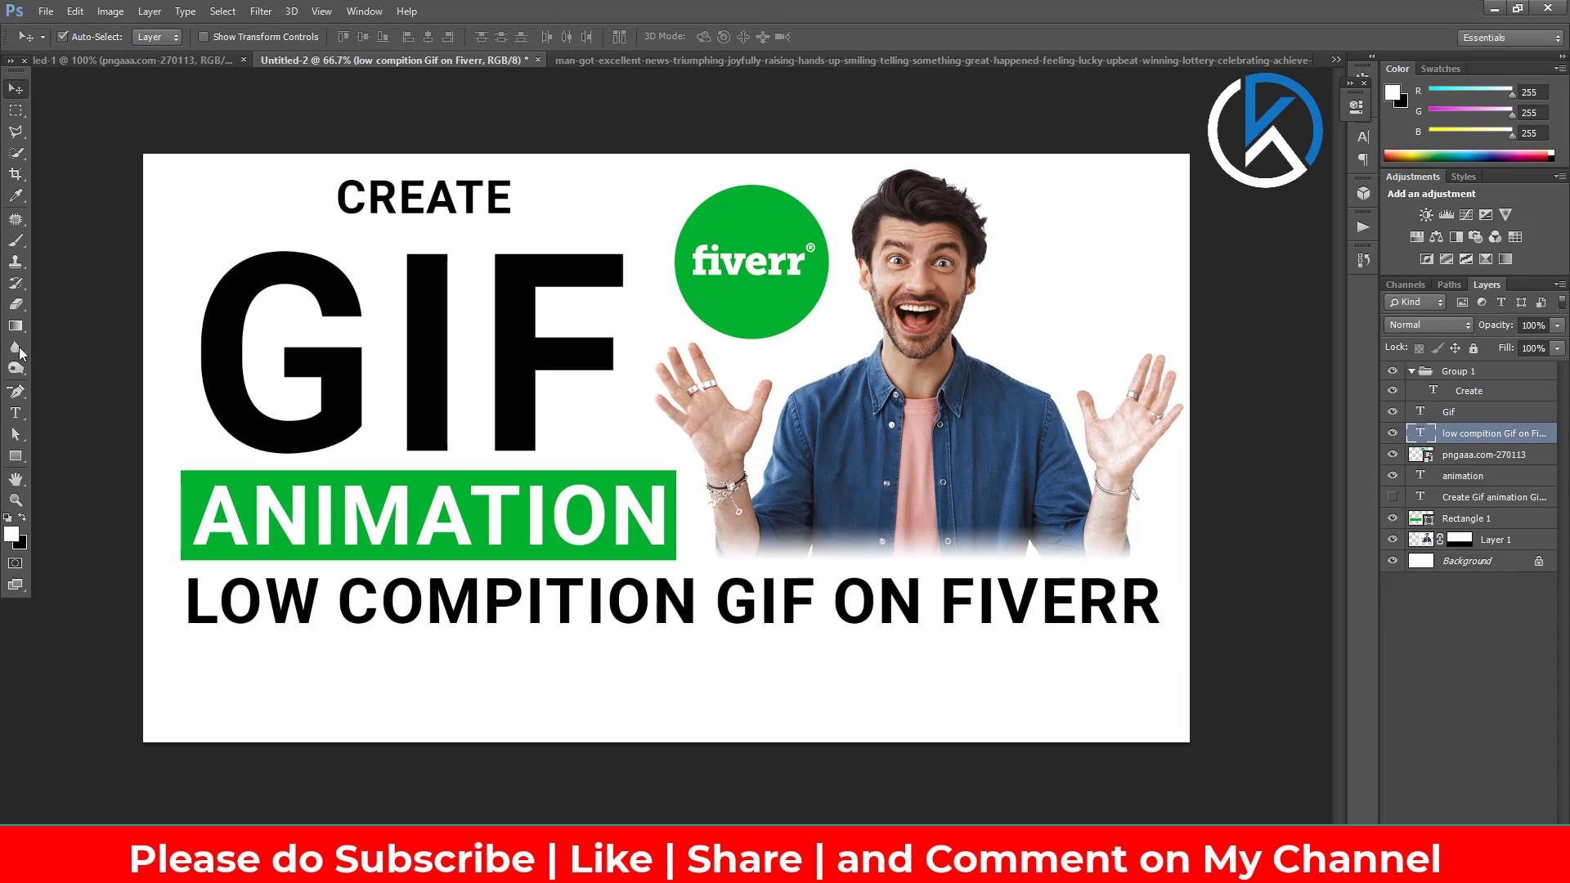
{"action": "left_click", "coordinate": [16, 413]}
Step: Type the Urdu line below the subtitle in Jameel Noori Nastaleeq font
{"action": "left_click", "coordinate": [690, 672]}
{"action": "type", "text": "ابھی سے کمانا شر"}
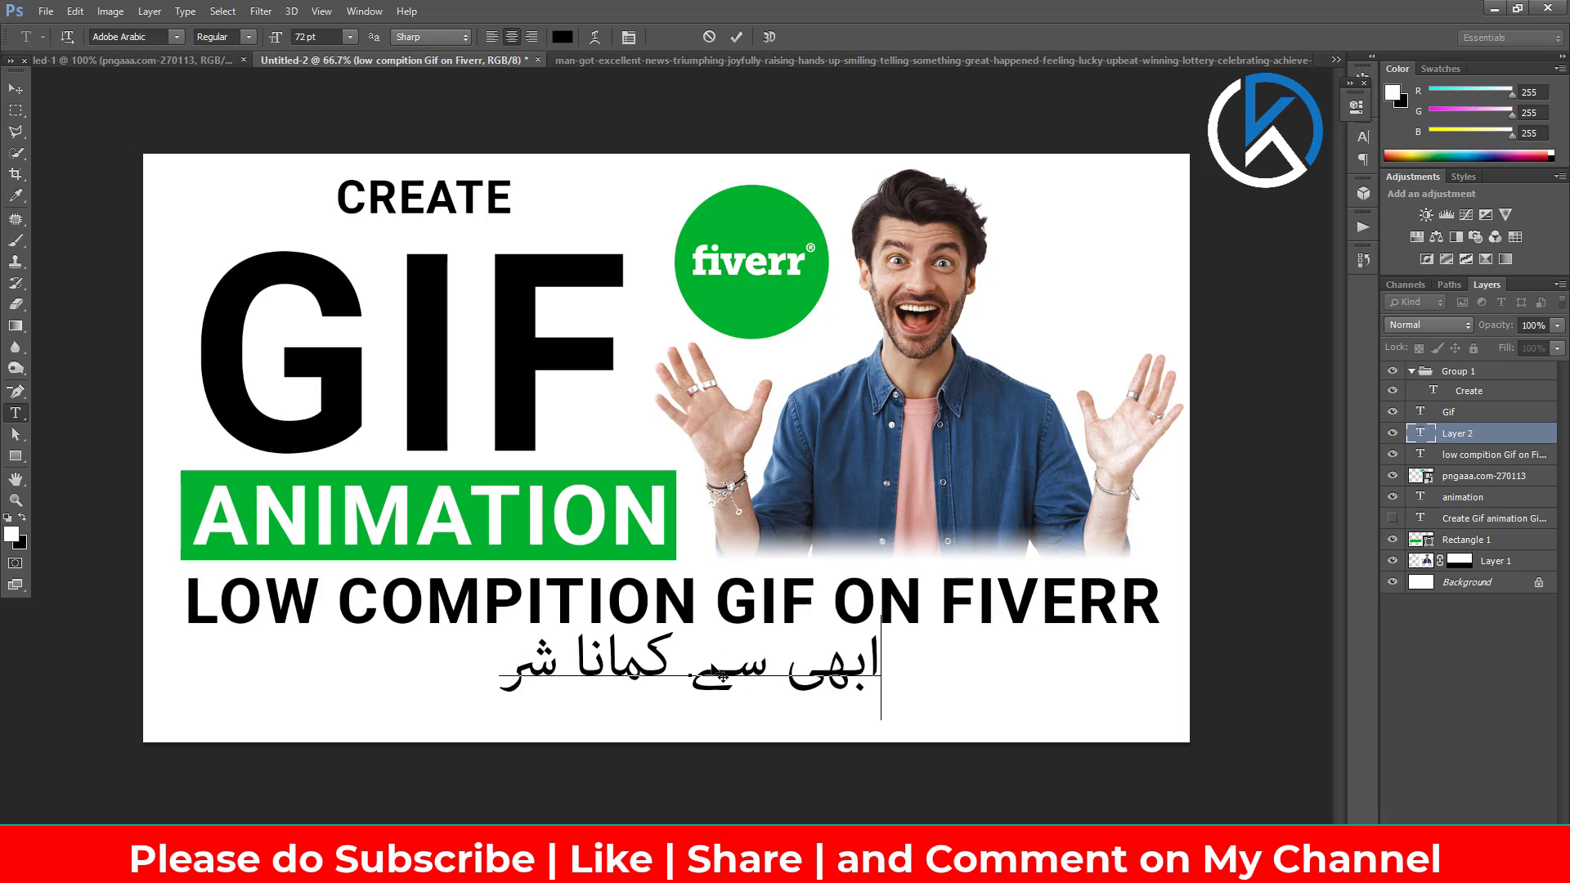
{"action": "type", "text": "وع "}
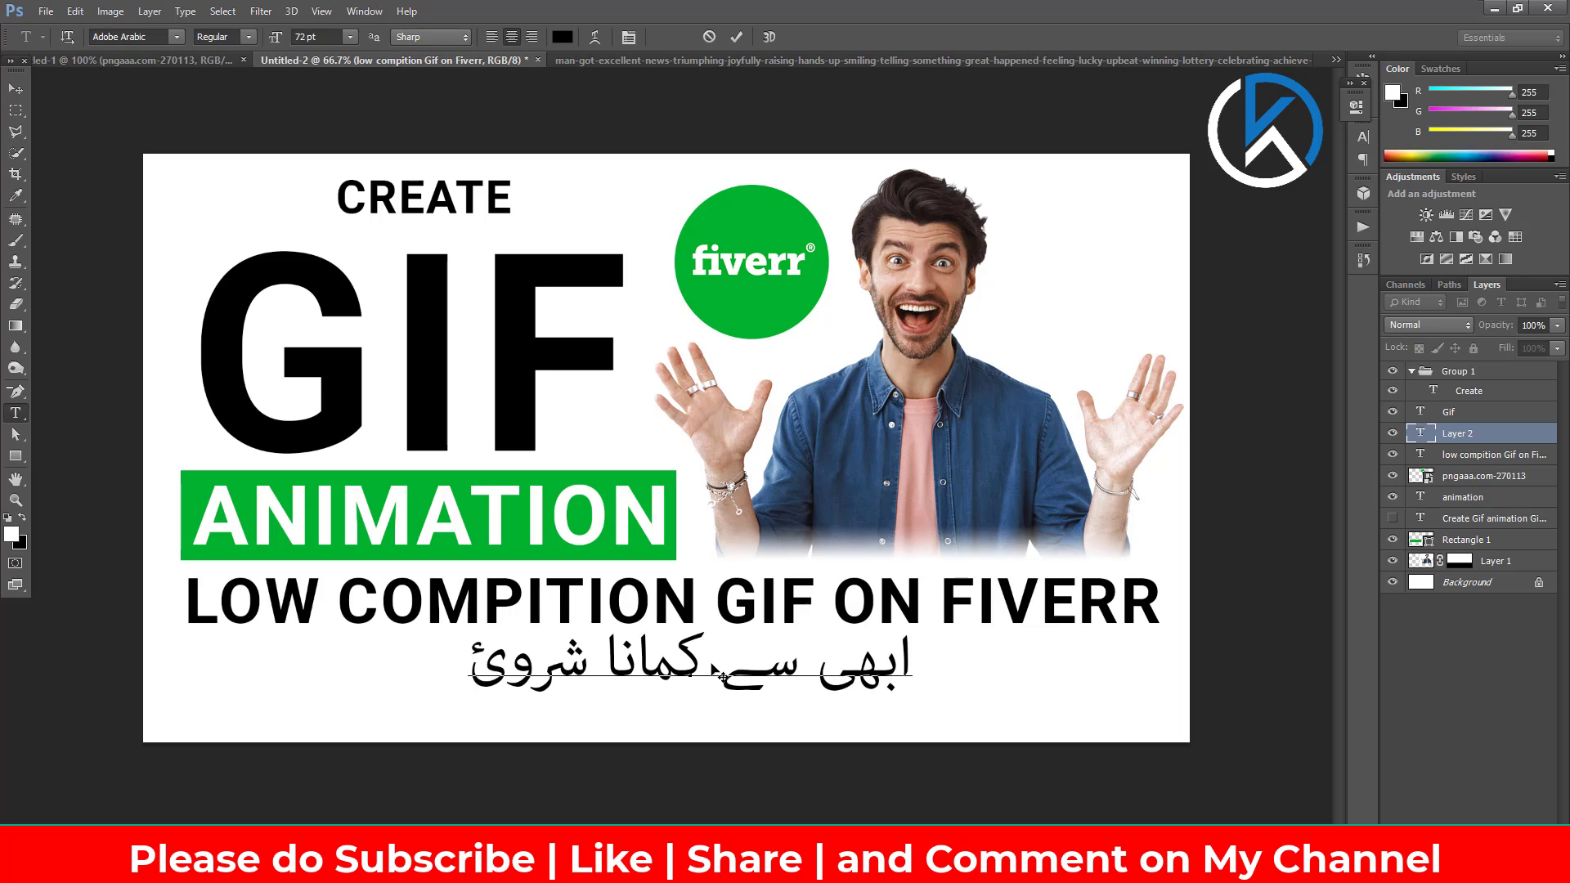
{"action": "type", "text": "کریں"}
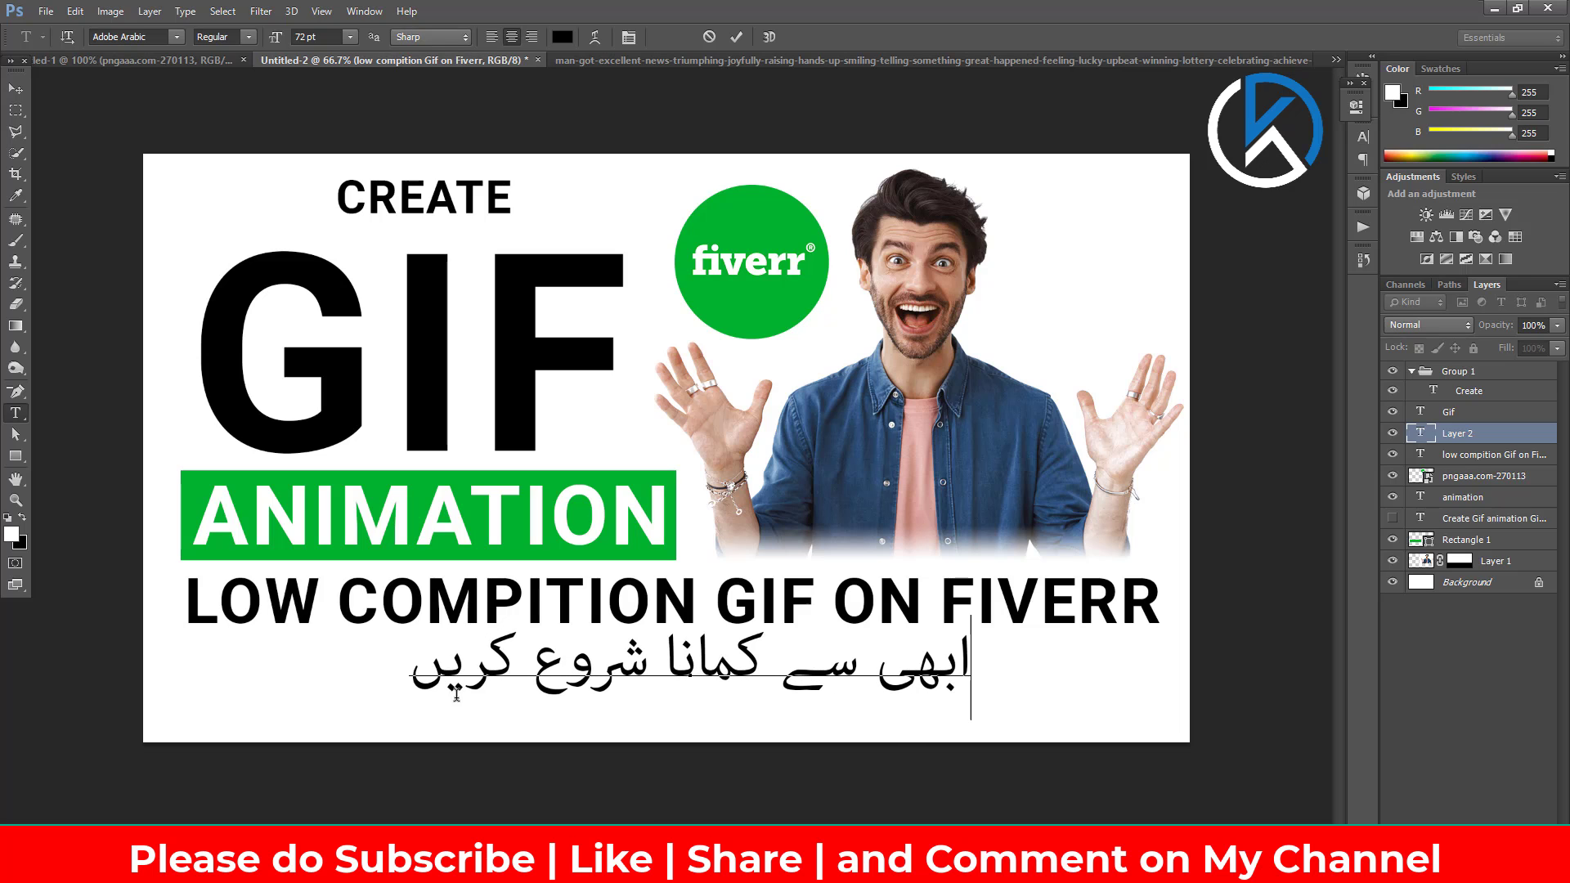
{"action": "key", "text": "ctrl+a"}
{"action": "left_click", "coordinate": [175, 37]}
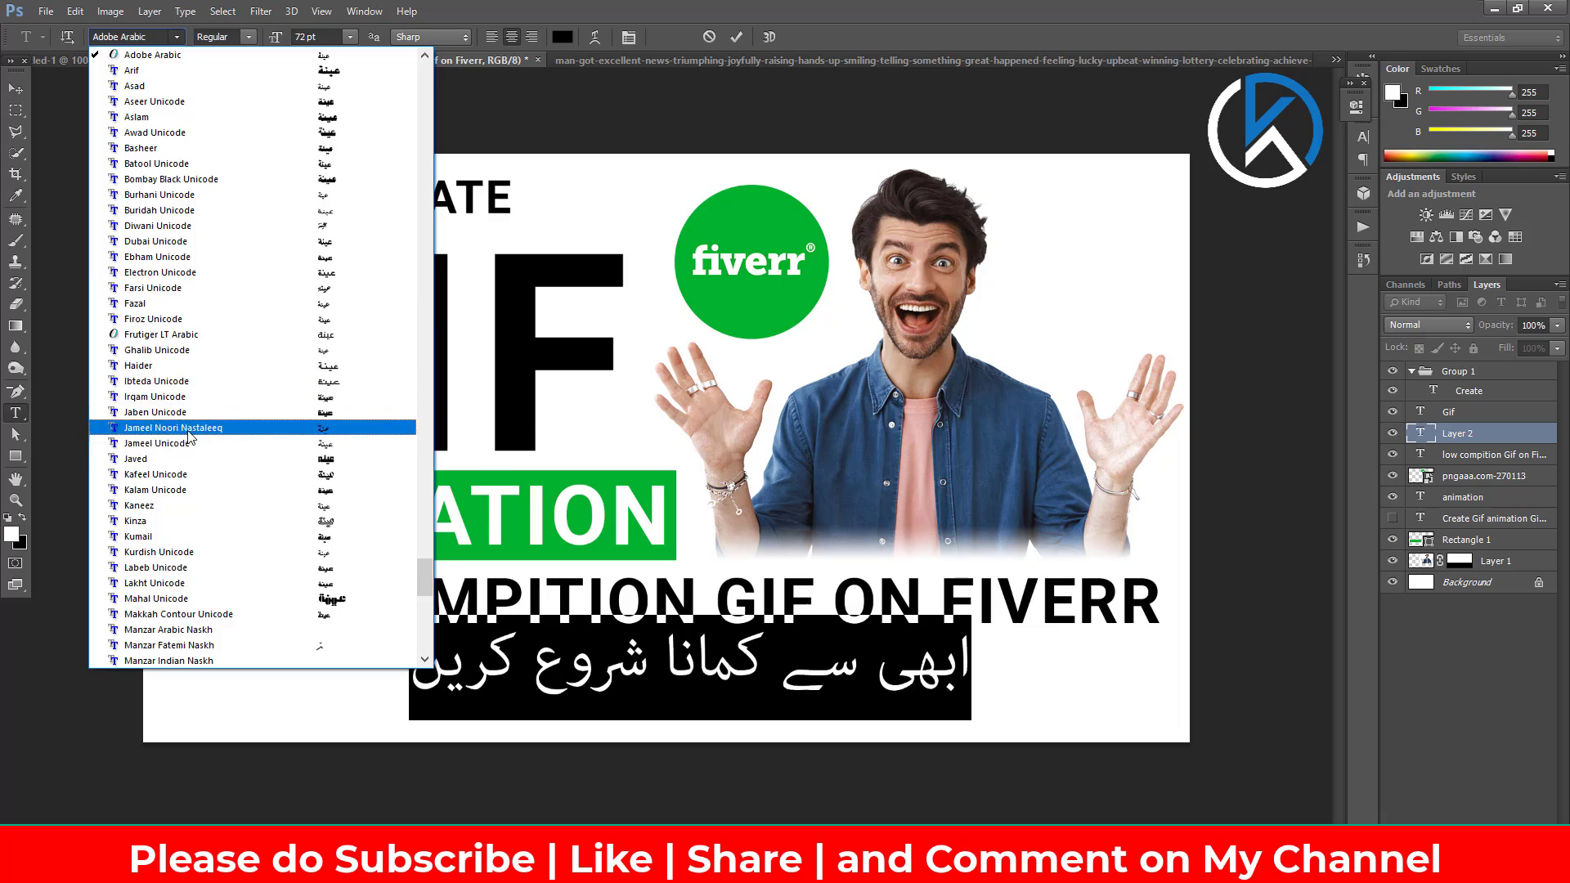
{"action": "left_click", "coordinate": [147, 420]}
{"action": "left_click", "coordinate": [15, 90]}
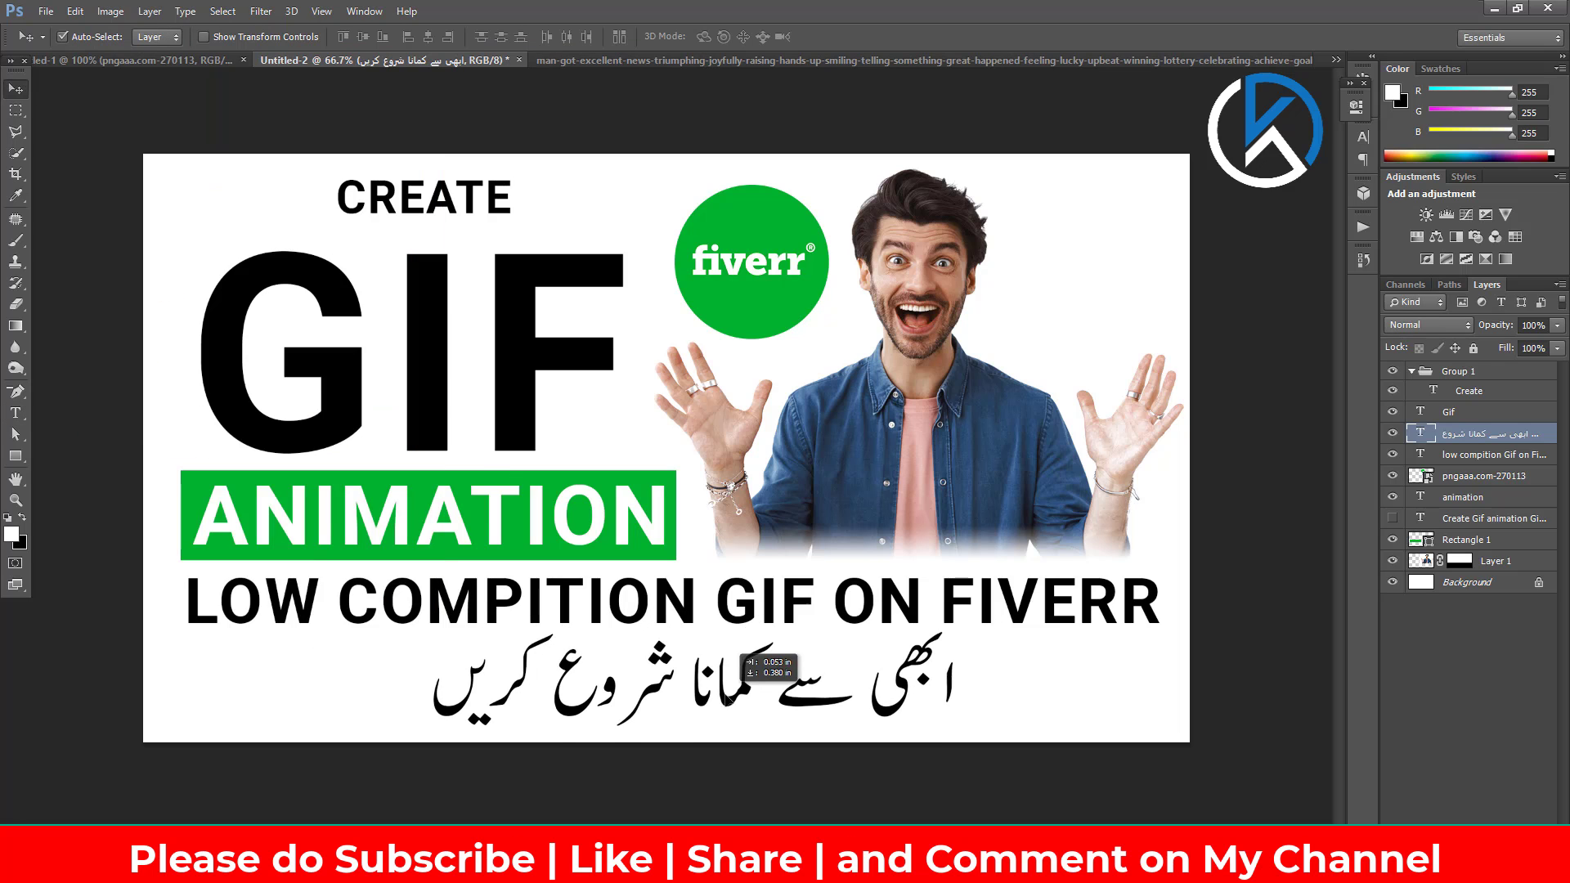
Step: Colour the Urdu text green, remove an extra word gap, and reposition the line
{"action": "double_click", "coordinate": [1417, 436]}
{"action": "left_click", "coordinate": [563, 37]}
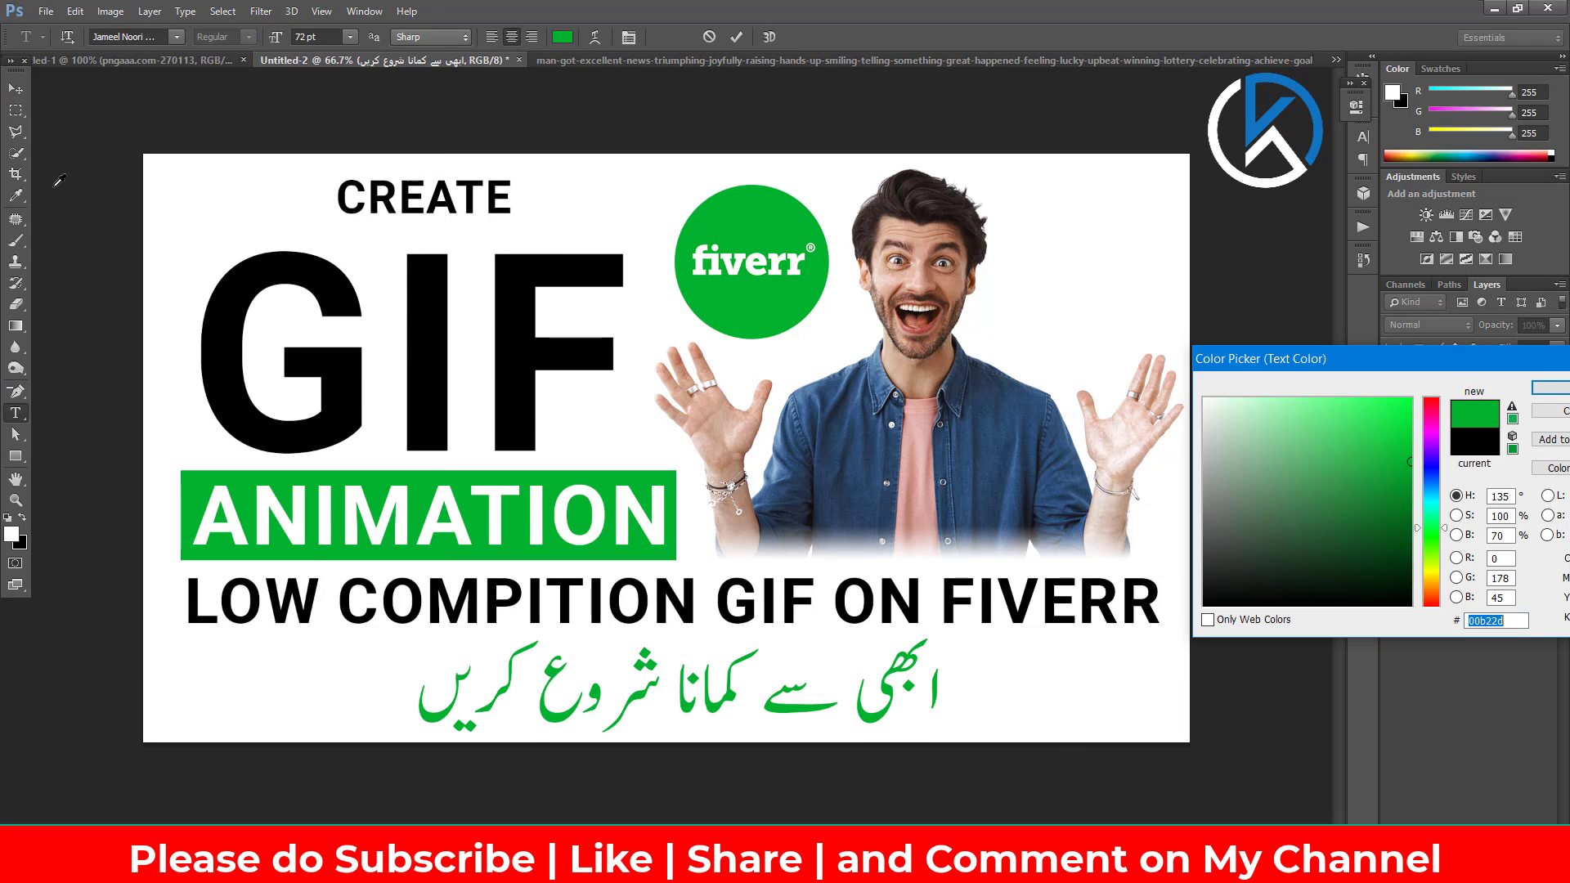
{"action": "left_click", "coordinate": [1544, 390]}
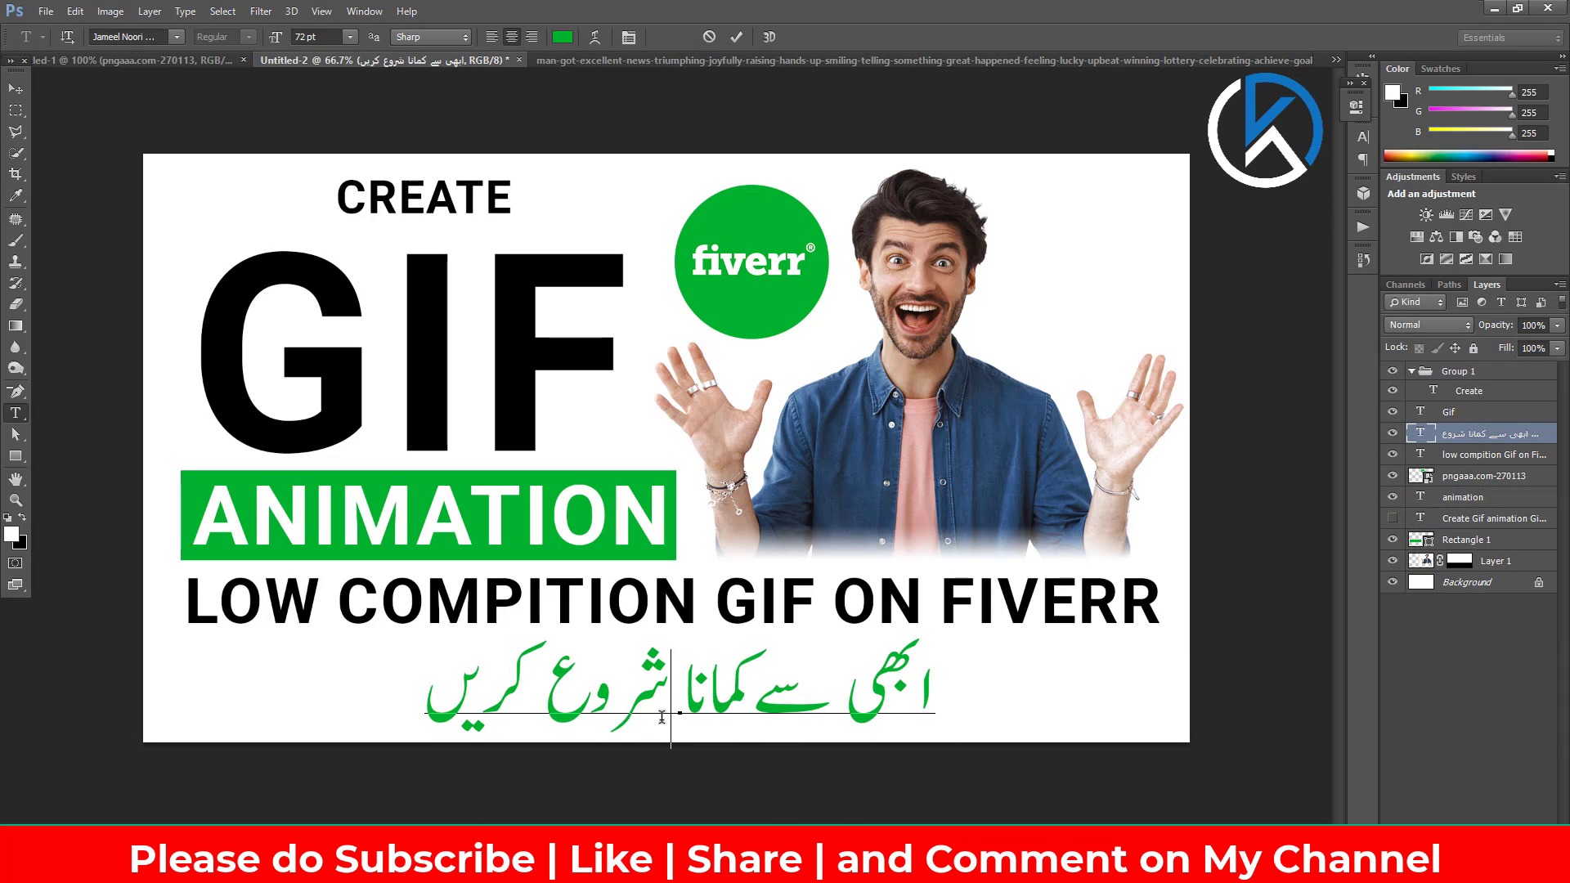
{"action": "key", "text": "BackSpace"}
{"action": "key", "text": "BackSpace"}
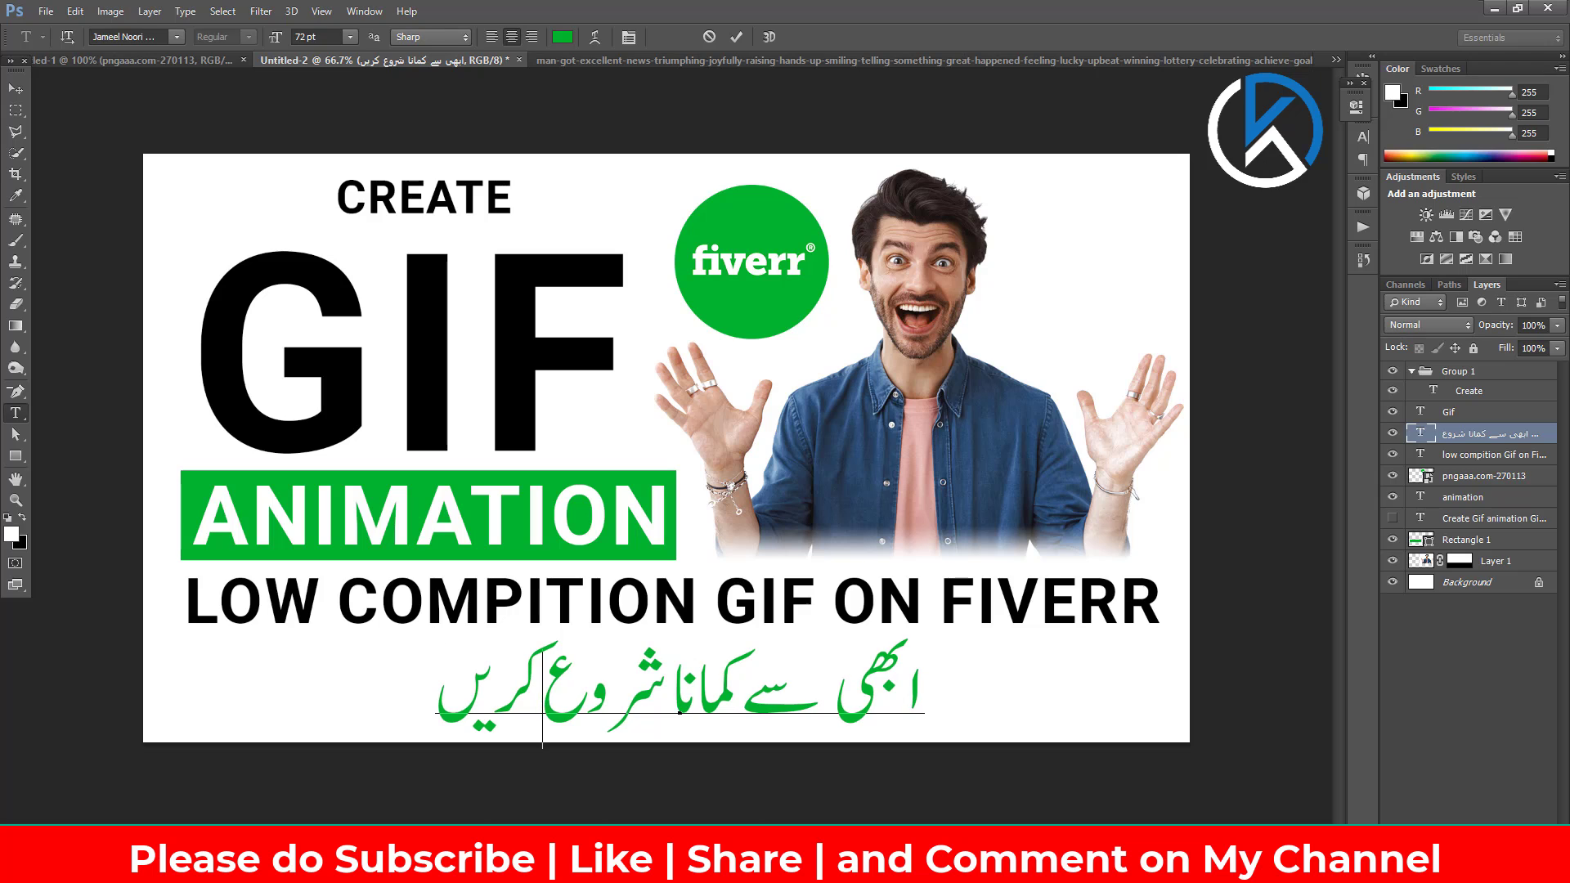
{"action": "left_click", "coordinate": [15, 87]}
{"action": "left_click_drag", "start_coordinate": [765, 708], "coordinate": [991, 699]}
{"action": "mouse_move", "coordinate": [892, 695]}
{"action": "left_mouse_down"}
{"action": "mouse_move", "coordinate": [946, 701]}
{"action": "mouse_move", "coordinate": [850, 714]}
{"action": "left_mouse_up"}
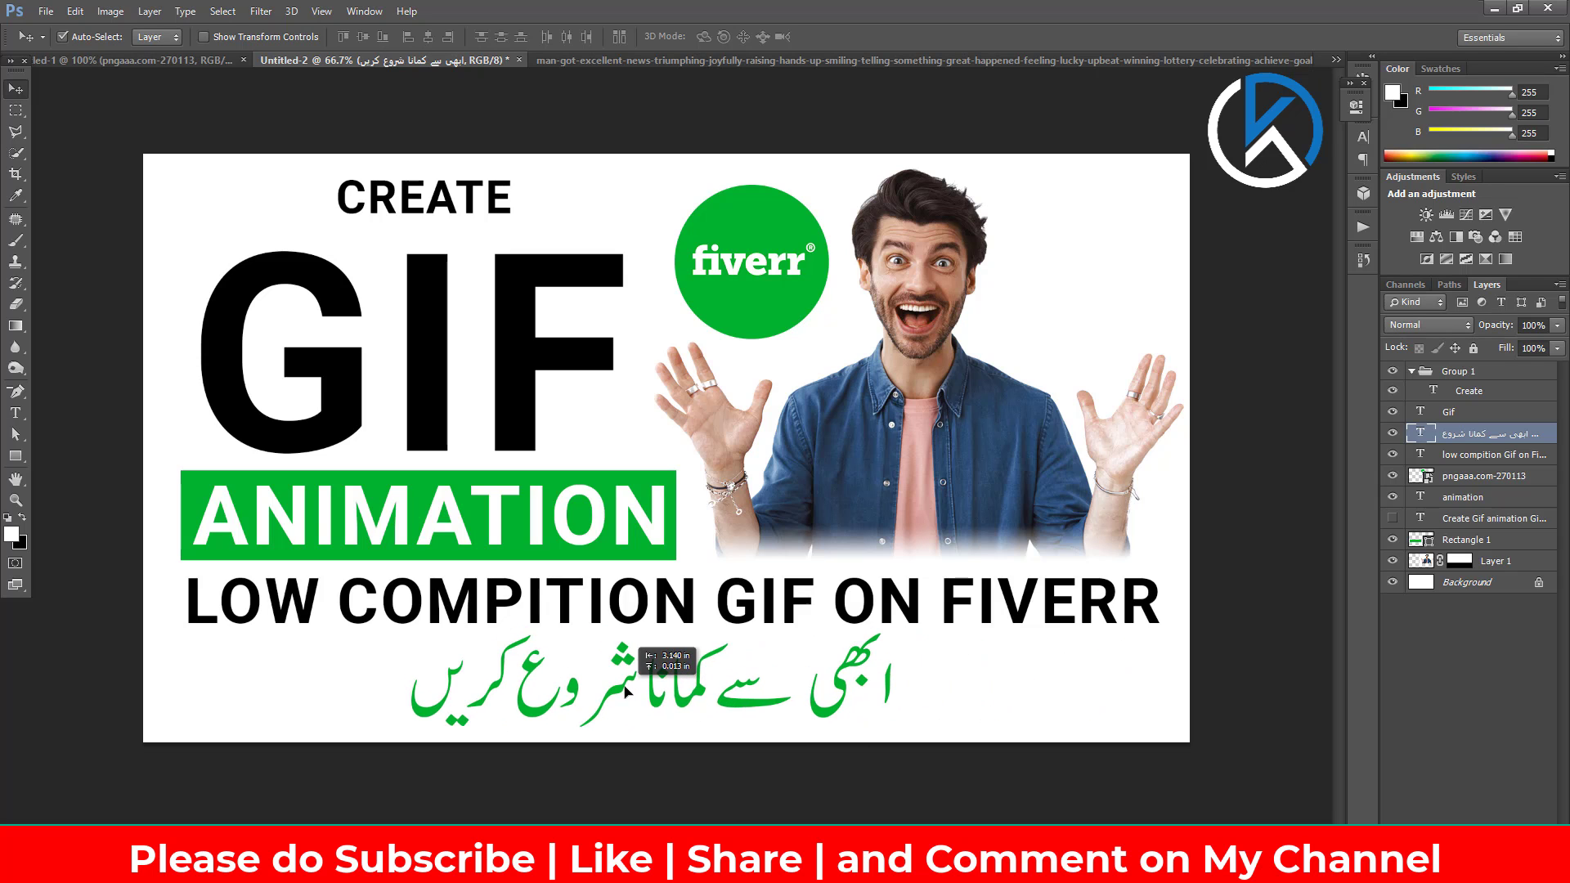
Step: Recolour the Urdu text red #ff0000
{"action": "double_click", "coordinate": [1420, 433]}
{"action": "left_click", "coordinate": [562, 36]}
{"action": "type", "text": "ff0000"}
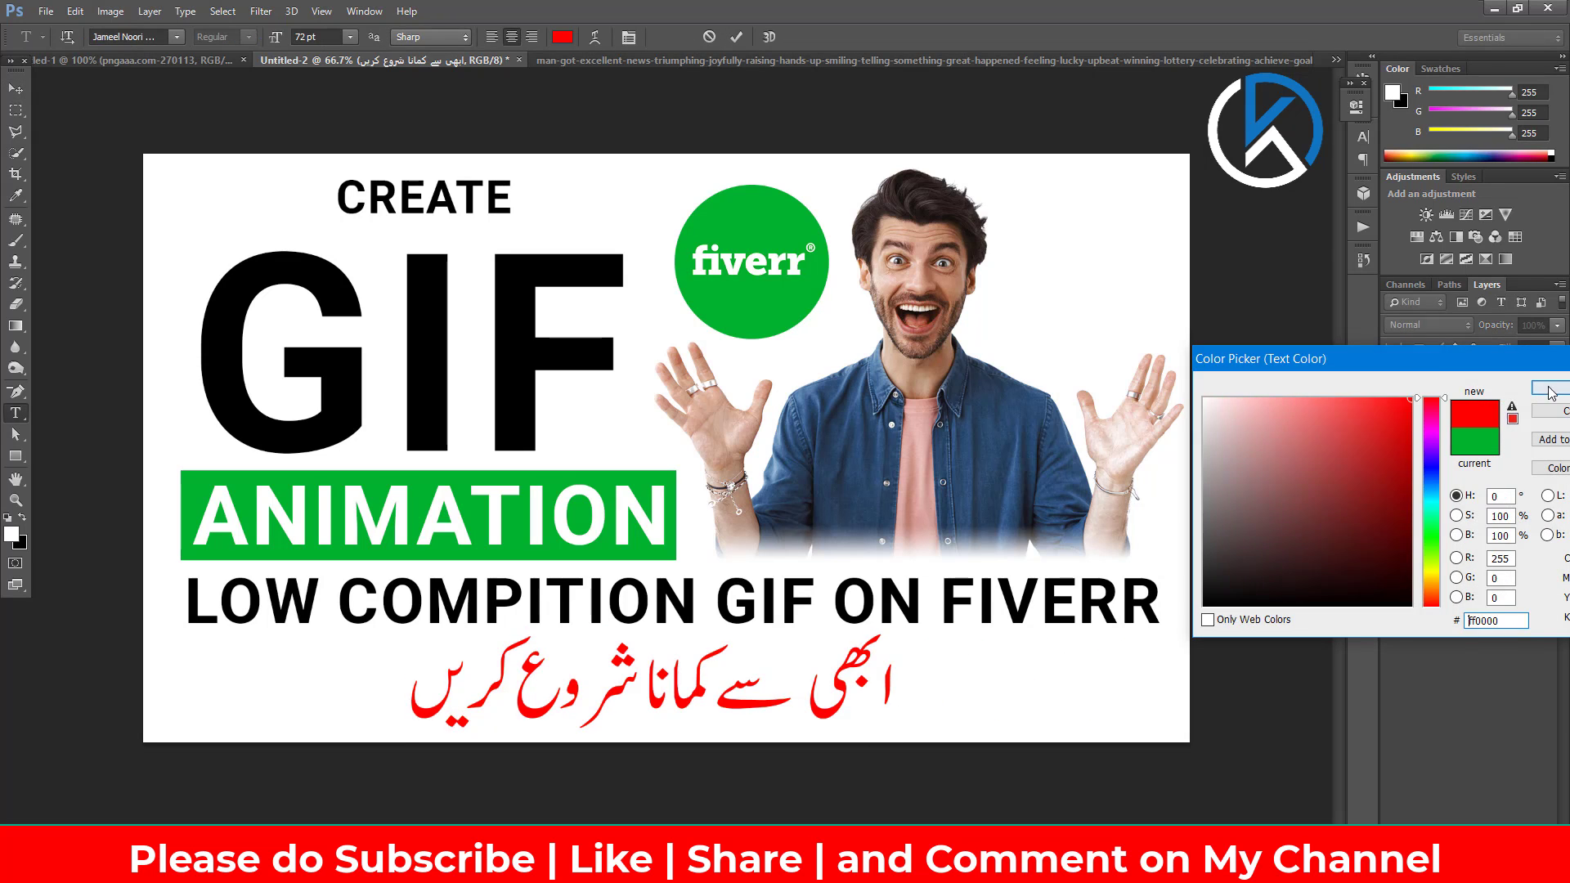
{"action": "key", "text": "Return"}
{"action": "left_click", "coordinate": [16, 88]}
Step: Shrink the subtitle and change GIF to GIG, adding WITH HIGH TRAFFIC
{"action": "key", "text": "ctrl+t"}
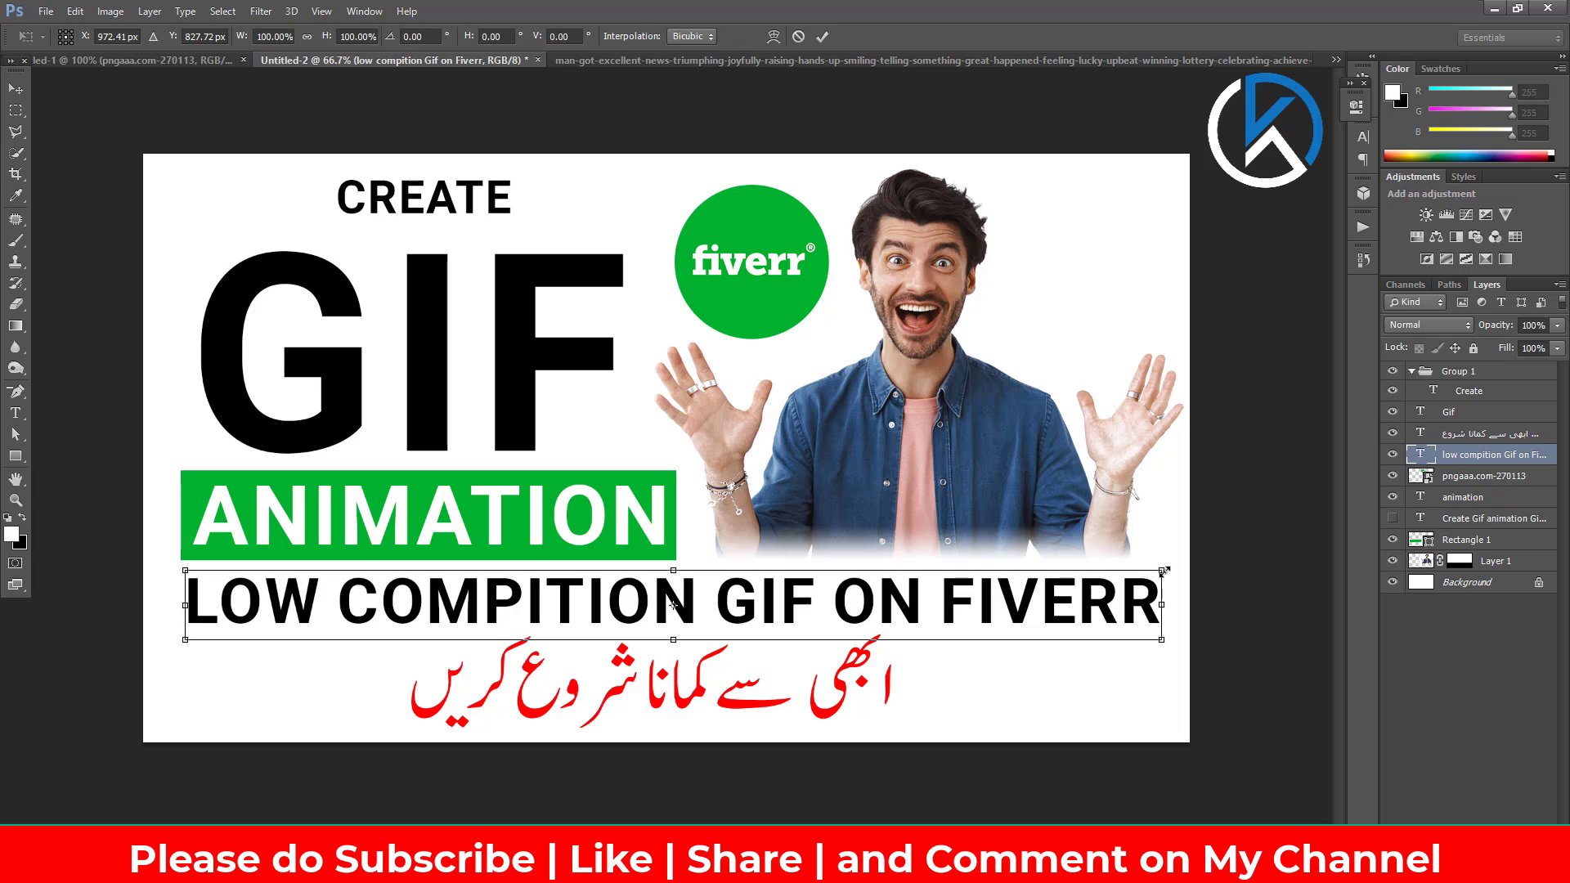
{"action": "mouse_move", "coordinate": [1171, 565]}
{"action": "left_mouse_down"}
{"action": "mouse_move", "coordinate": [874, 586]}
{"action": "mouse_move", "coordinate": [853, 612]}
{"action": "left_mouse_up"}
{"action": "key", "text": "Return"}
{"action": "double_click", "coordinate": [1419, 455]}
{"action": "left_click", "coordinate": [615, 601]}
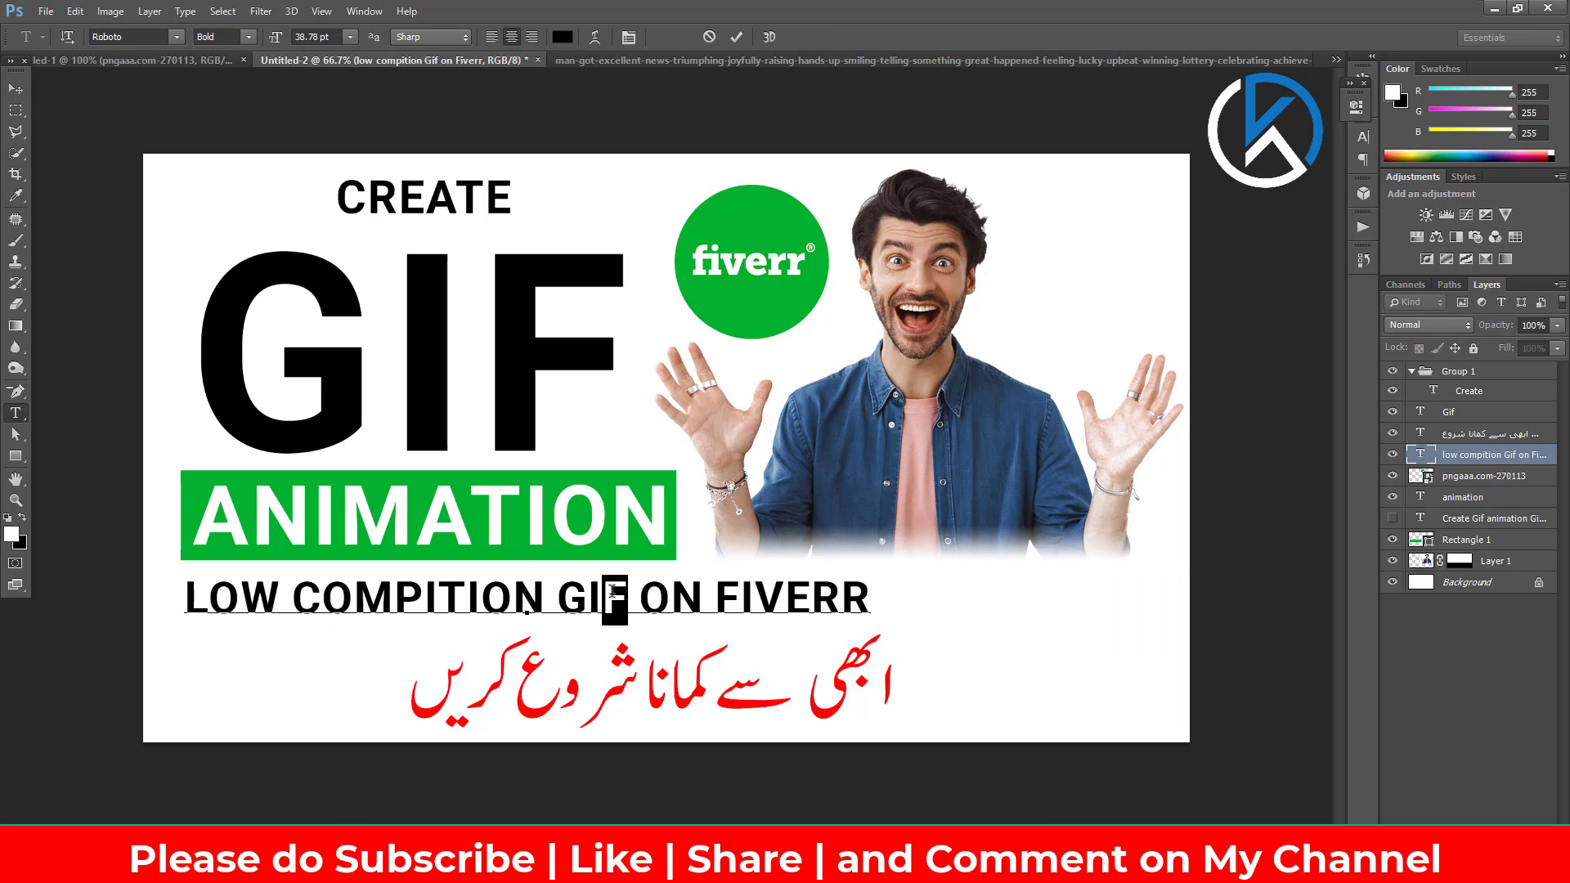
{"action": "key", "text": "BackSpace"}
{"action": "type", "text": "G"}
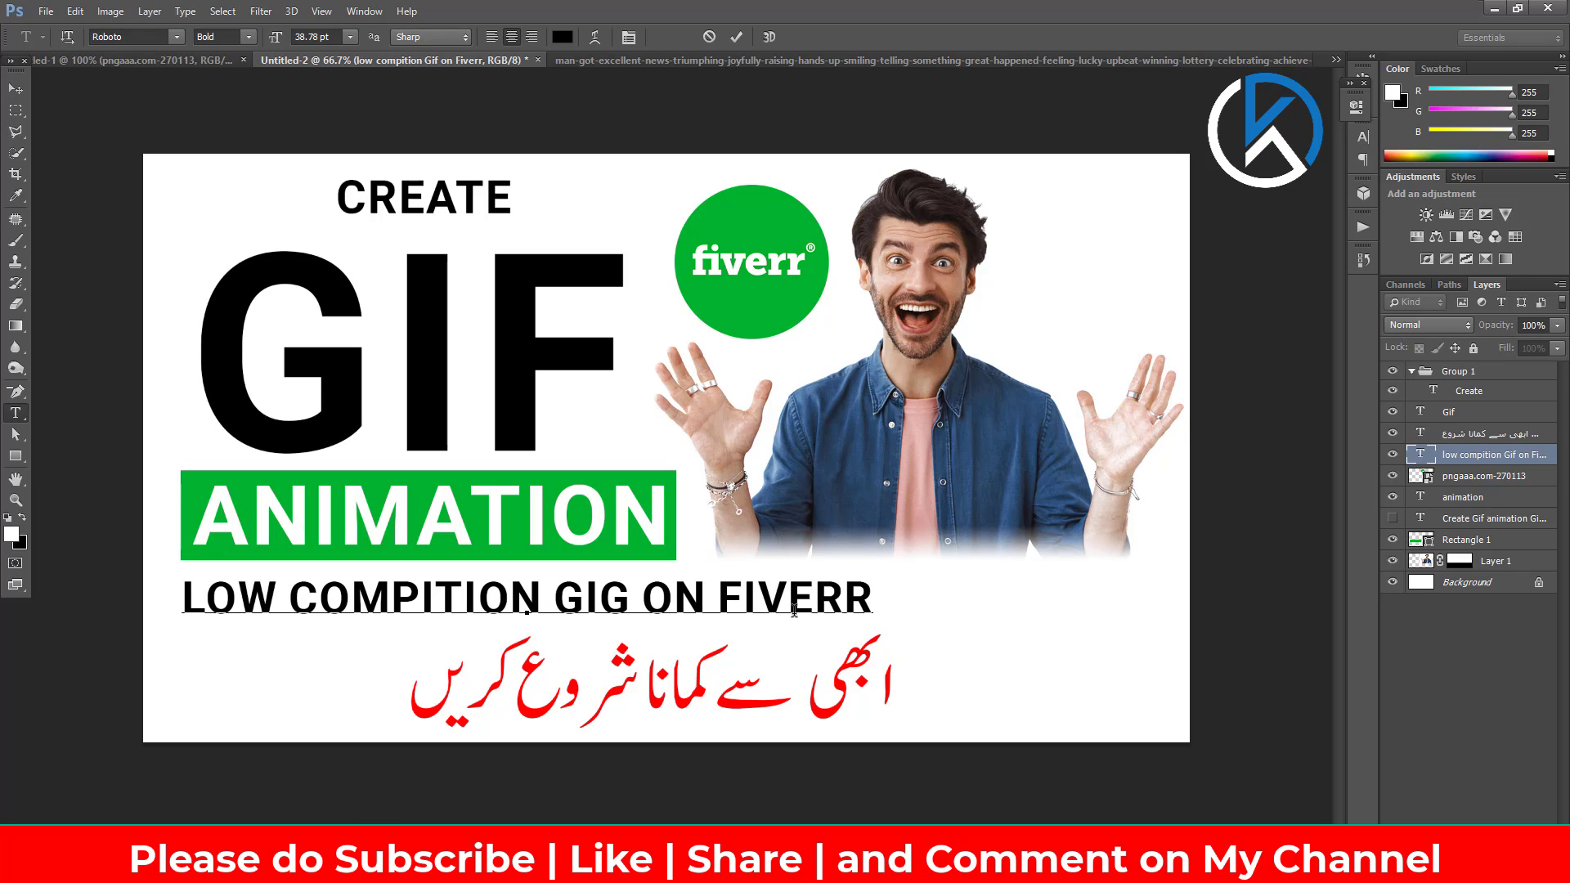
{"action": "type", "text": " WITH HIGH TRA"}
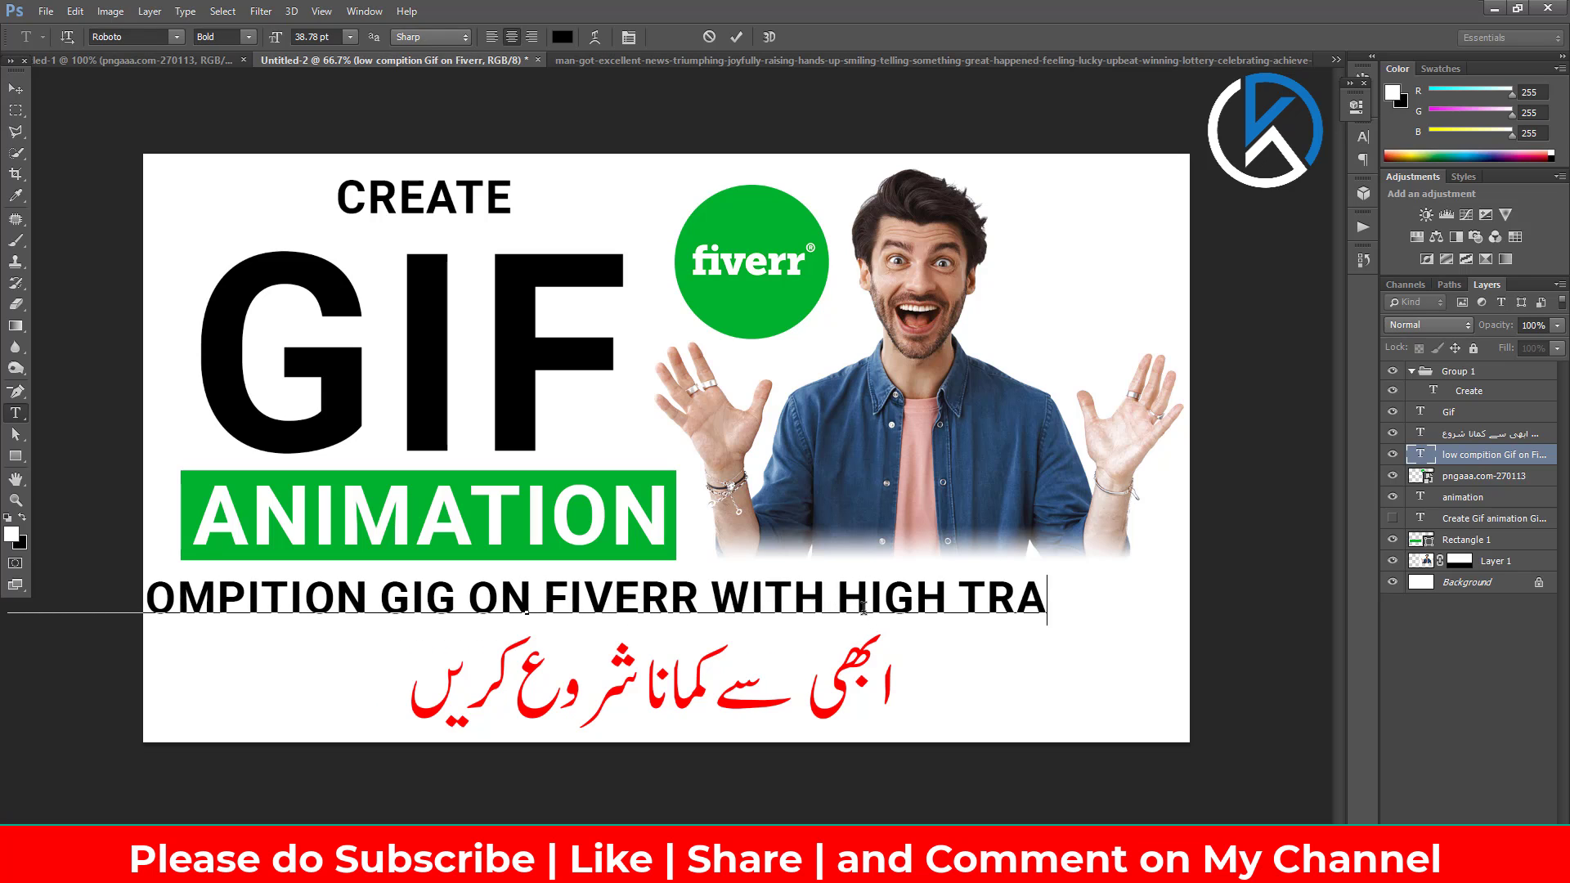
{"action": "key", "text": "BackSpace"}
{"action": "type", "text": "AFFIC"}
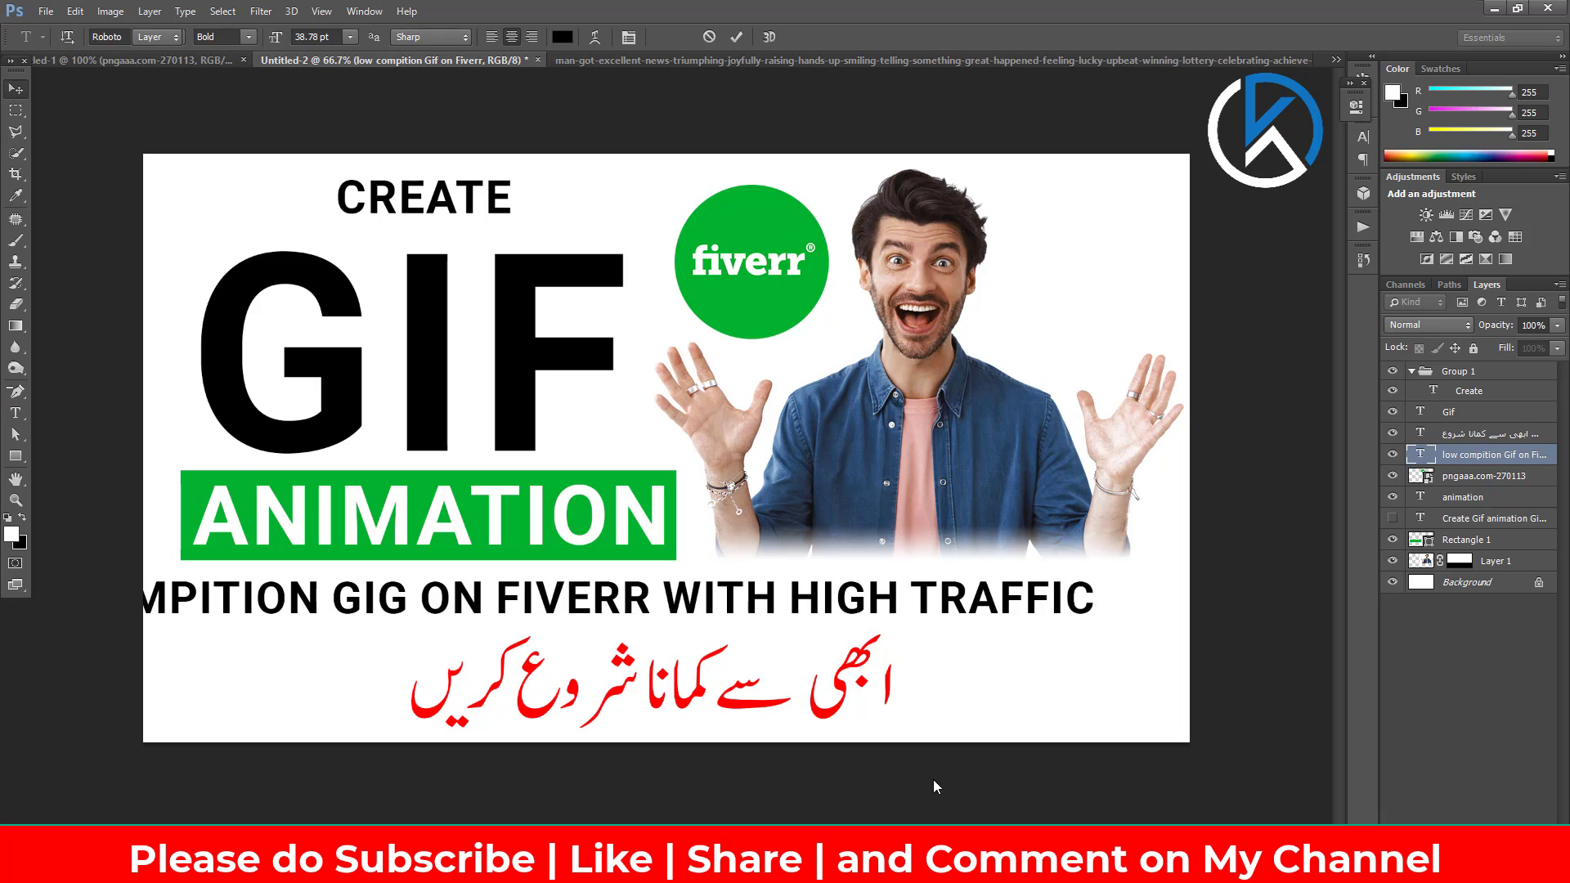
Step: Fit the subtitle to the canvas, break before WITH, left-align, and move it under ANIMATION
{"action": "key", "text": "ctrl+t"}
{"action": "left_click_drag", "start_coordinate": [1095, 613], "coordinate": [1023, 605]}
{"action": "key", "text": "Return"}
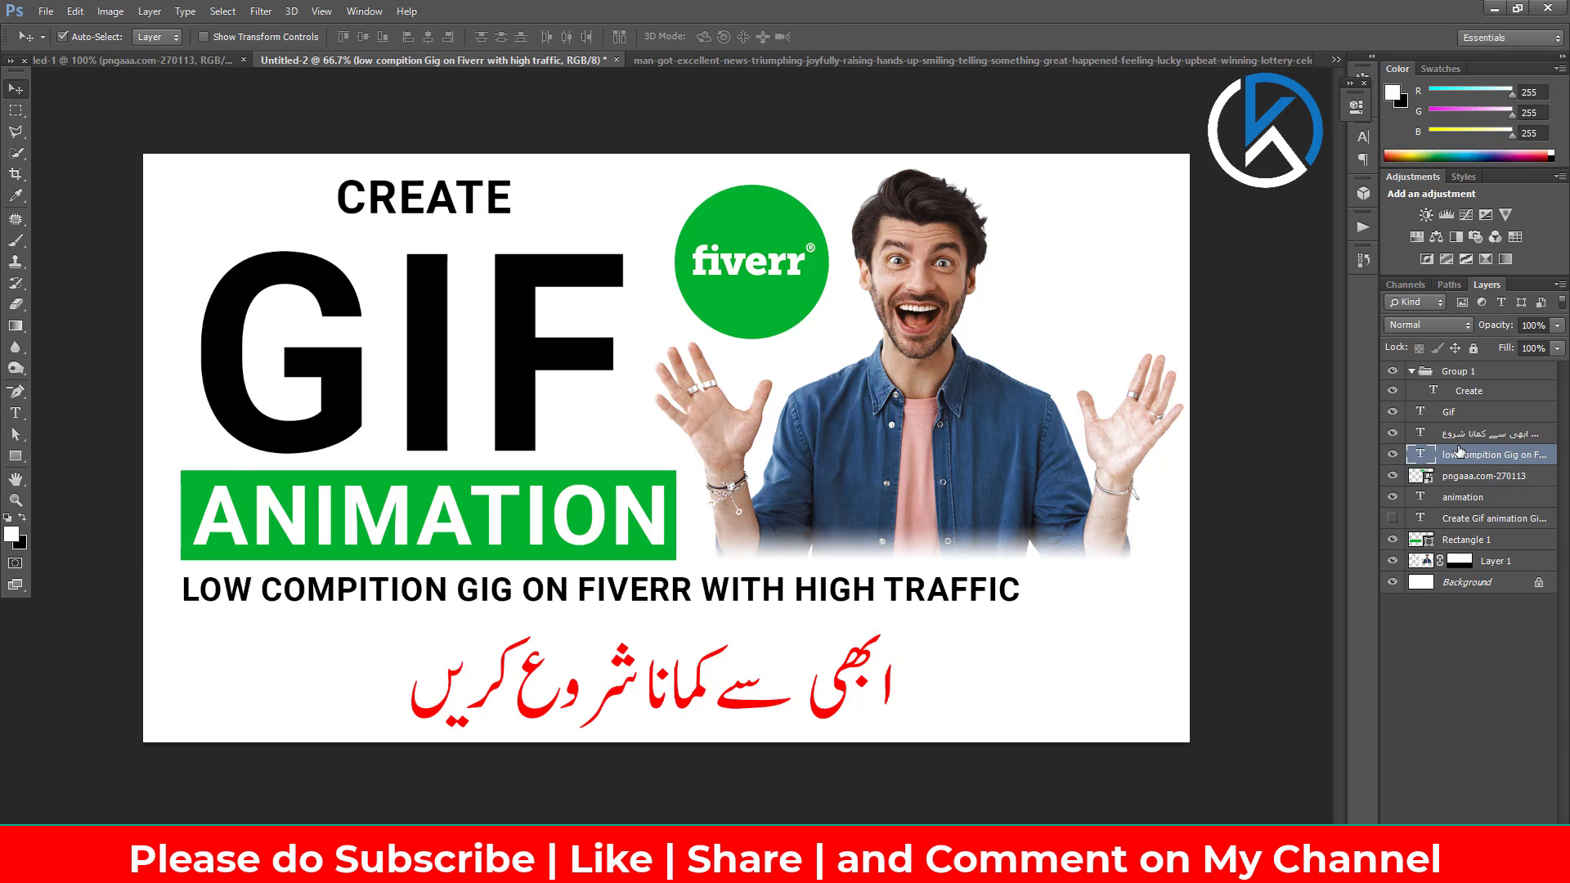
{"action": "double_click", "coordinate": [1420, 454]}
{"action": "left_click", "coordinate": [699, 589]}
{"action": "key", "text": "Return"}
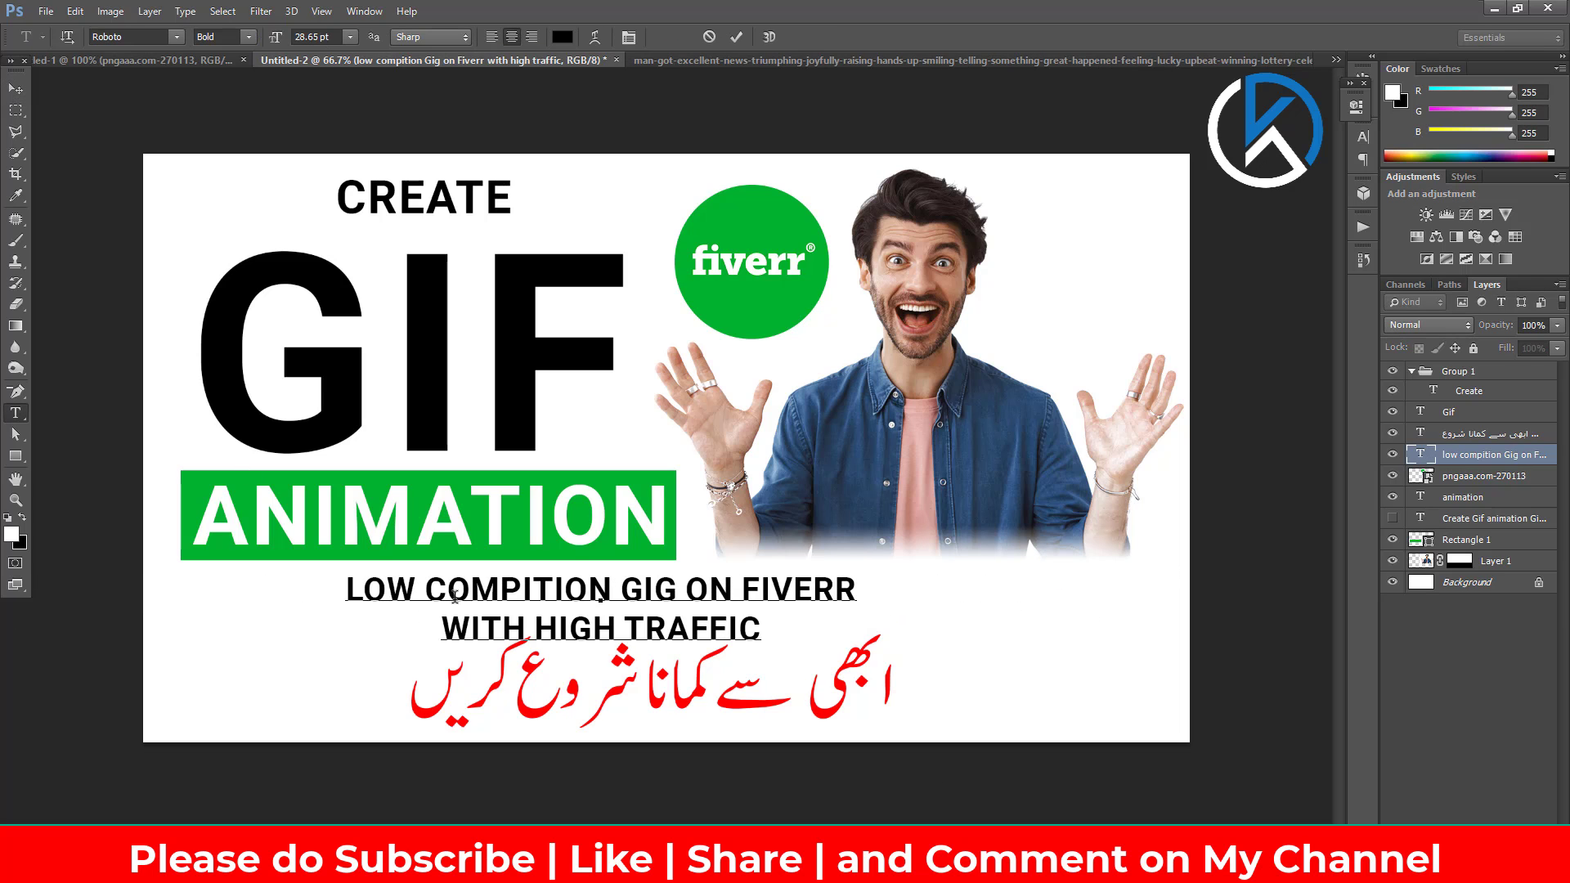
{"action": "key", "text": "ctrl+a"}
{"action": "left_click", "coordinate": [491, 36]}
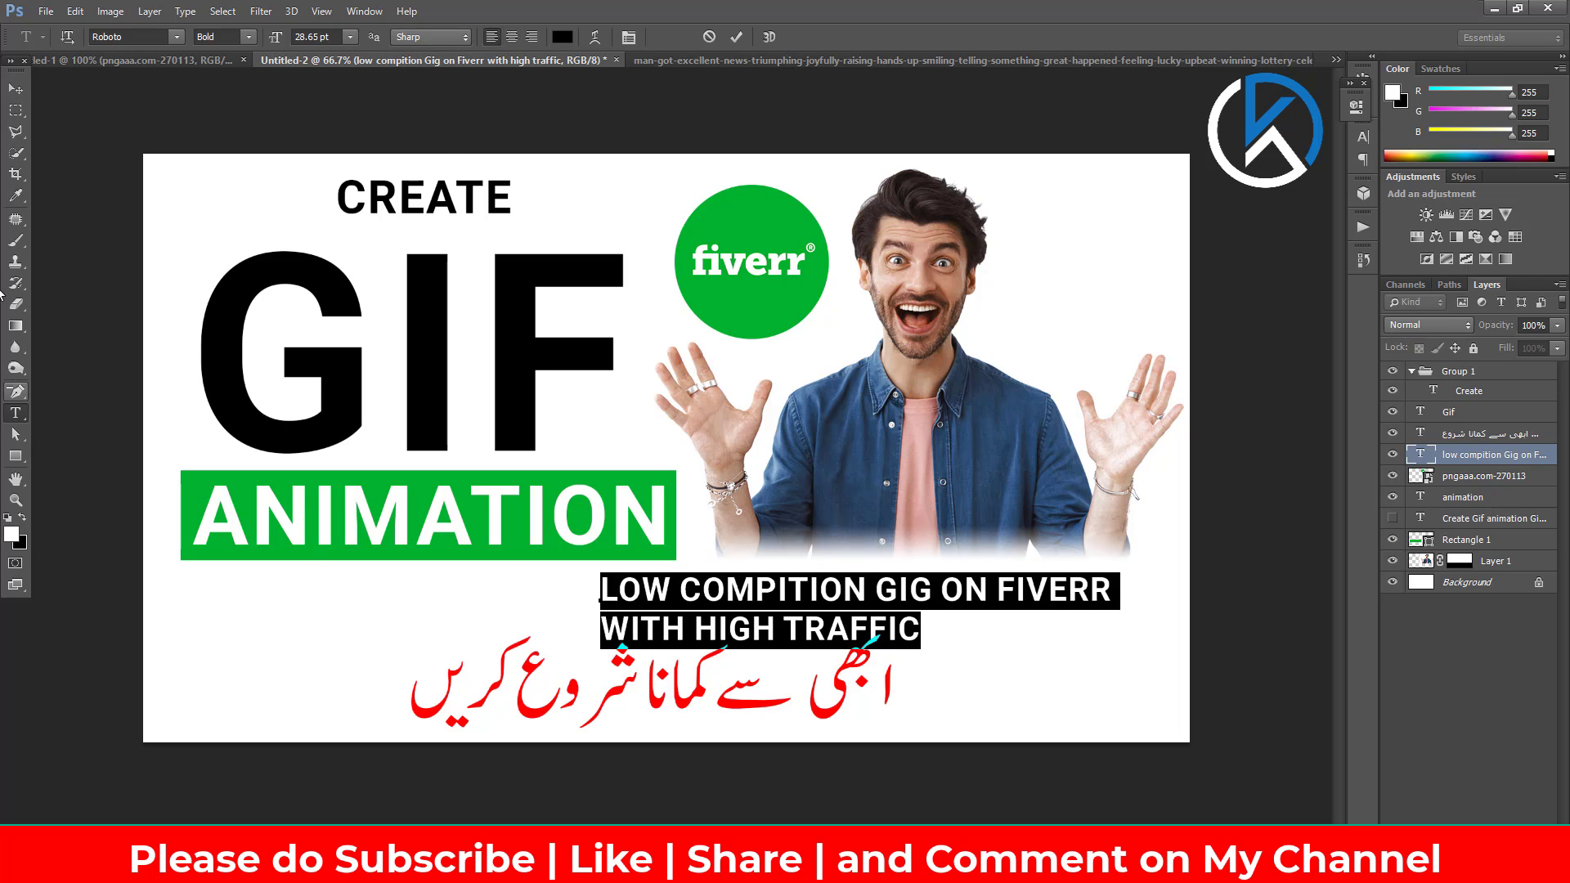
{"action": "left_click", "coordinate": [16, 88]}
{"action": "left_click_drag", "start_coordinate": [392, 591], "coordinate": [250, 597]}
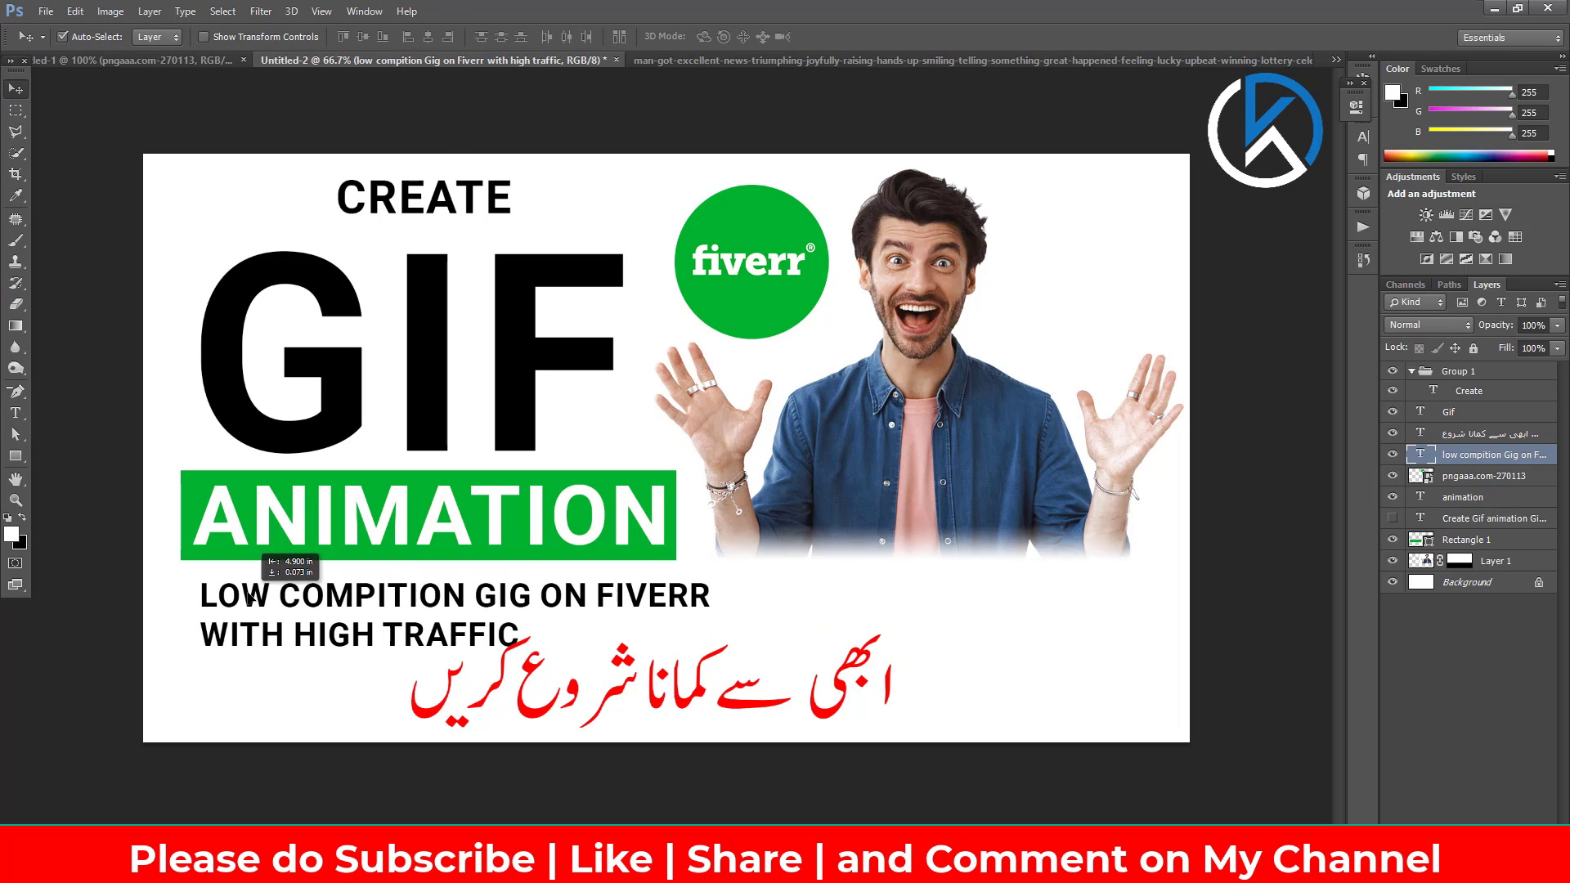
Step: Put FIVERR on its own line at 35 pt and enlarge the three-line subtitle to about 127%
{"action": "double_click", "coordinate": [1420, 454]}
{"action": "left_click", "coordinate": [593, 594]}
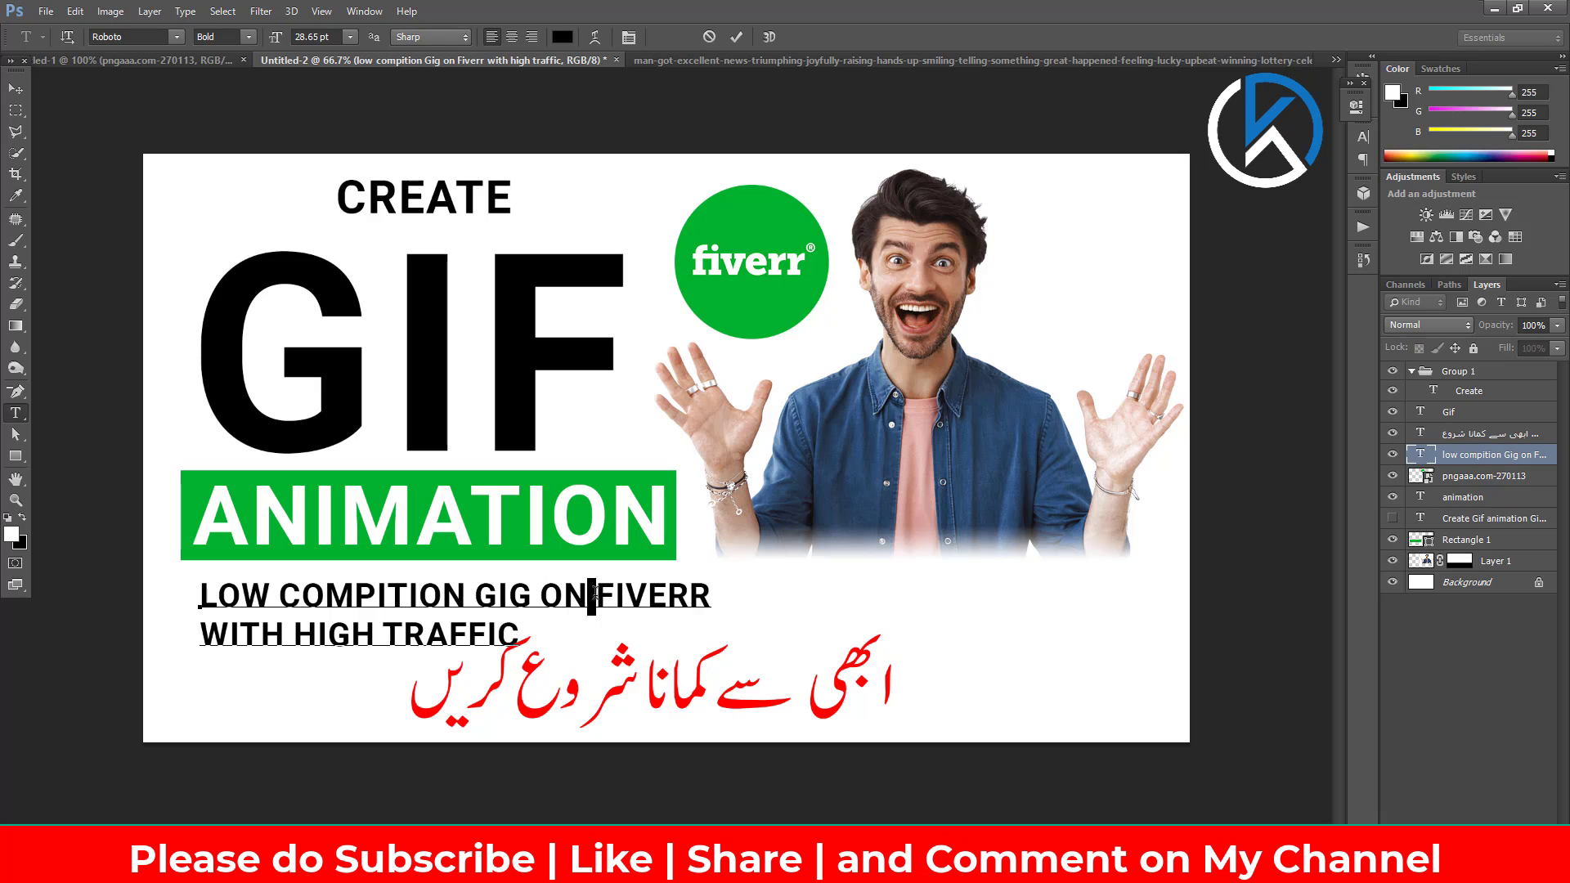
{"action": "key", "text": "Return"}
{"action": "left_click", "coordinate": [296, 36]}
{"action": "type", "text": "35"}
{"action": "key", "text": "Return"}
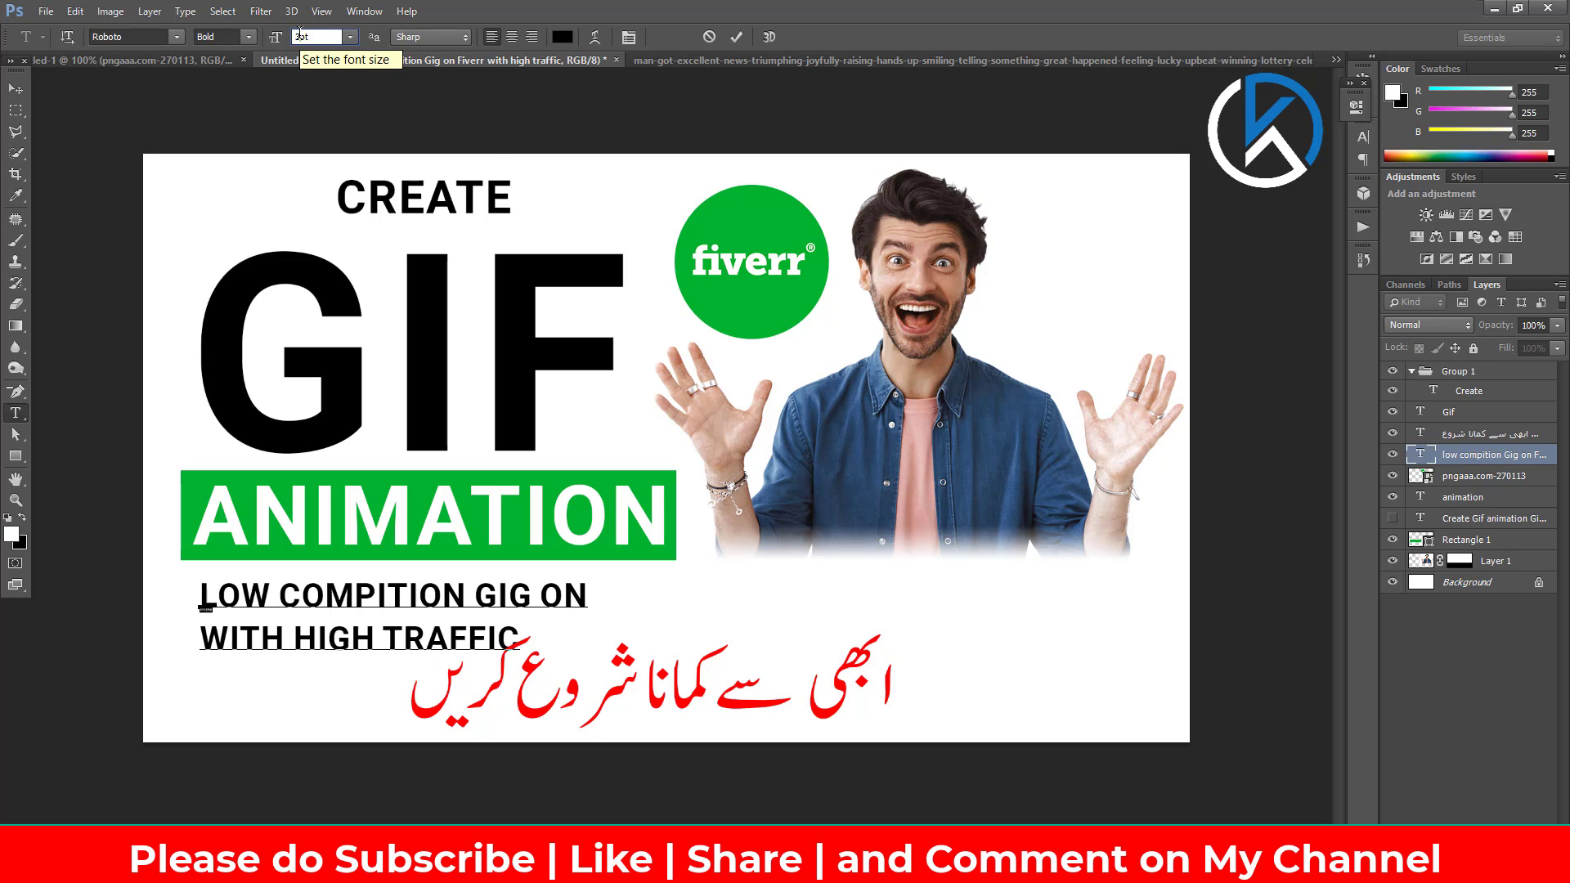
{"action": "key", "text": "ctrl+a"}
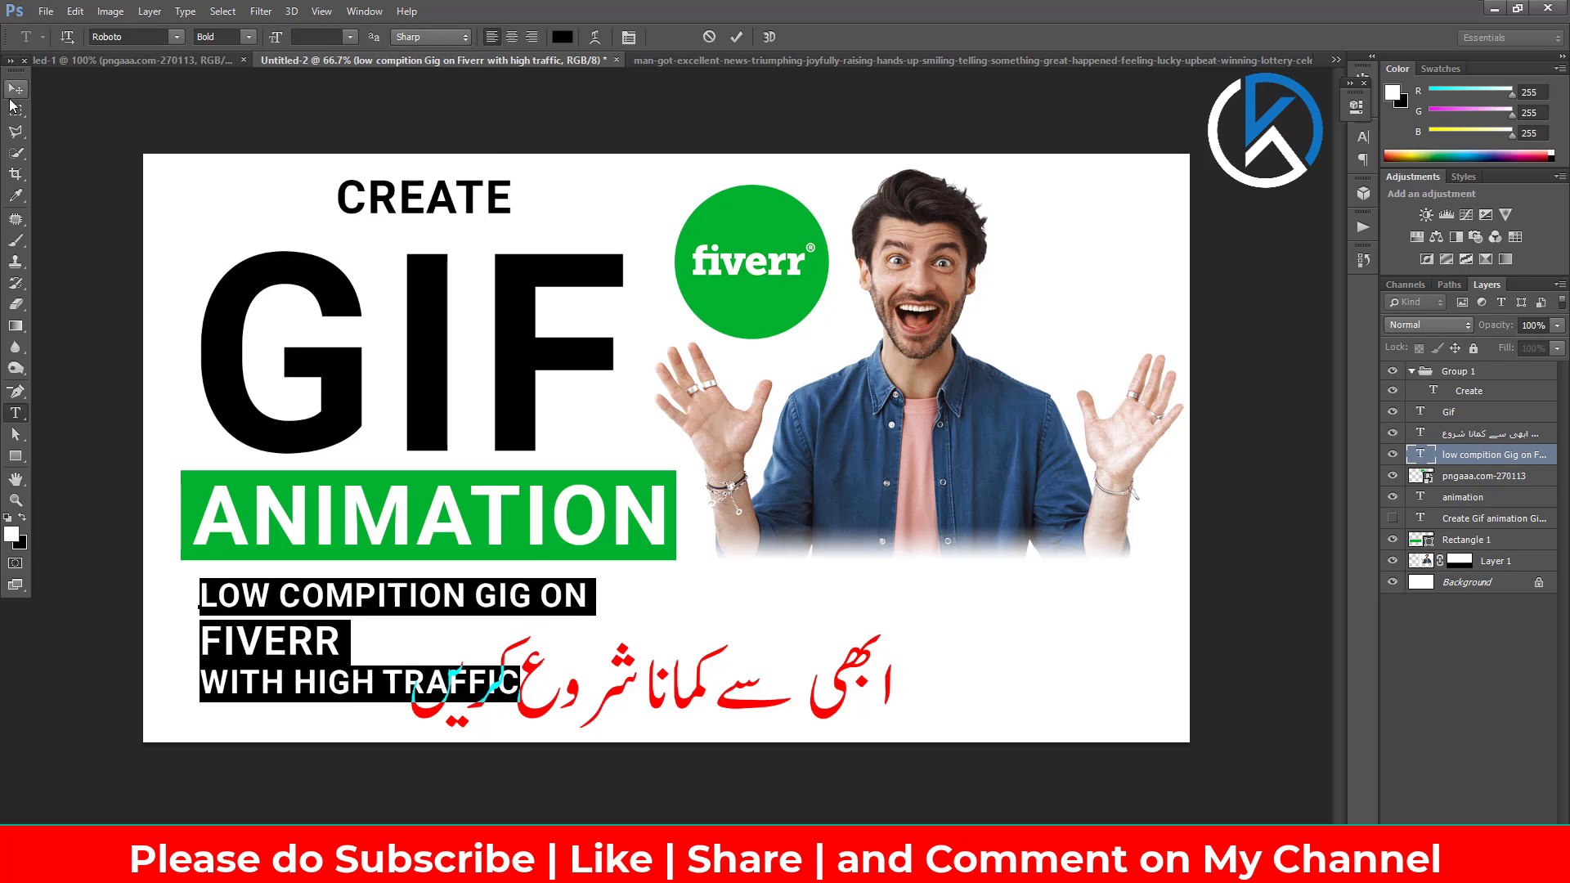
{"action": "left_click", "coordinate": [16, 88]}
{"action": "key", "text": "ctrl+t"}
{"action": "left_click_drag", "start_coordinate": [520, 702], "coordinate": [675, 735]}
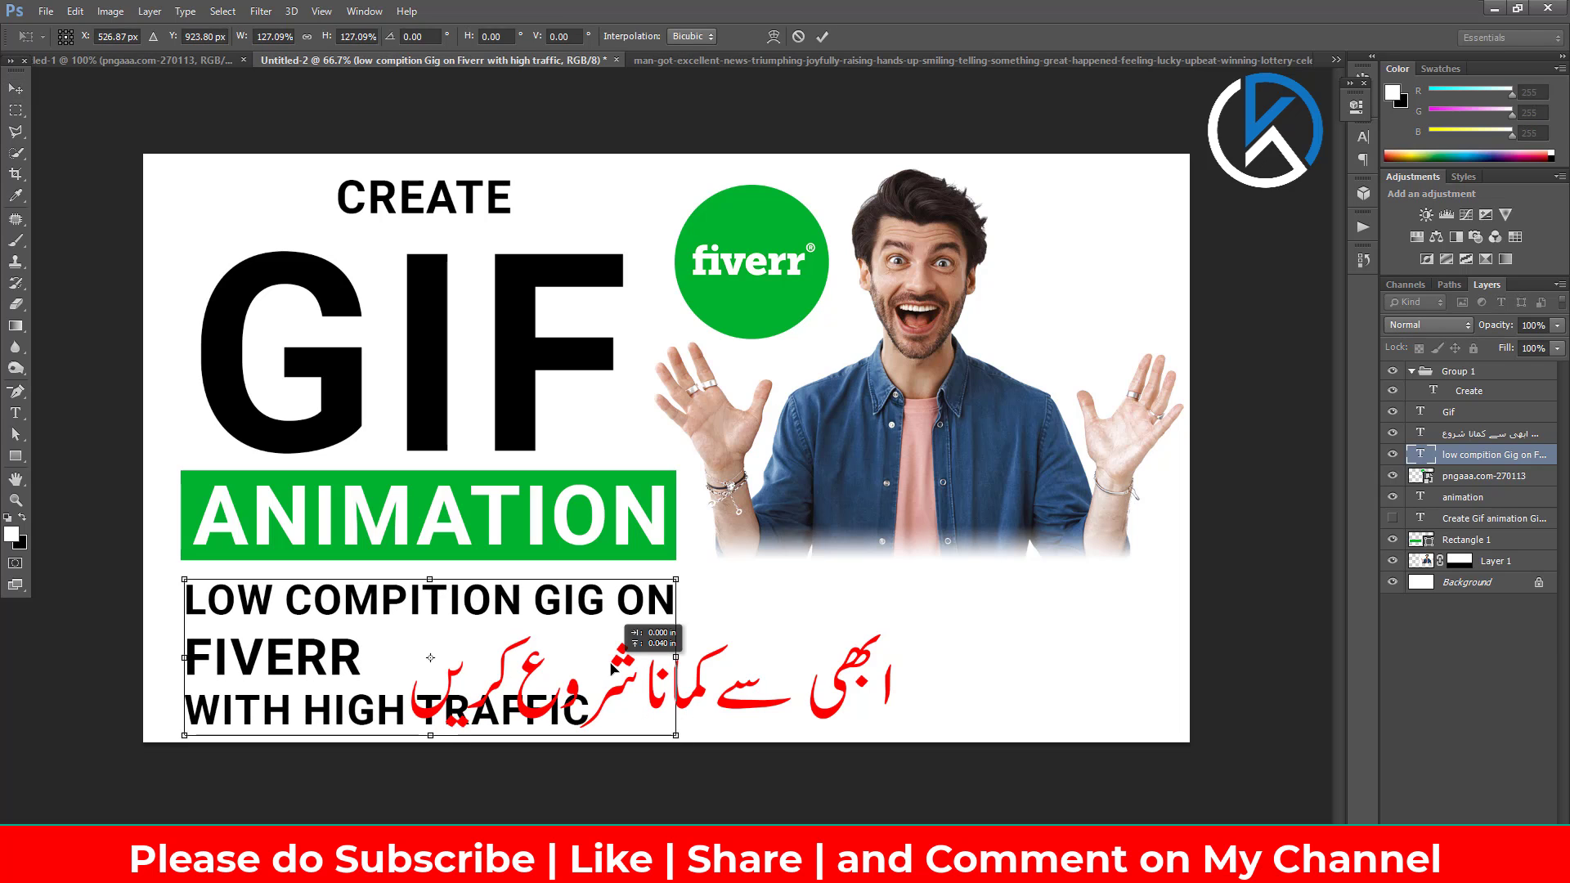
{"action": "key", "text": "Return"}
Step: Set the subtitle leading to 45 pt and move the red Urdu line up to its right
{"action": "double_click", "coordinate": [1420, 454]}
{"action": "left_click", "coordinate": [1363, 136]}
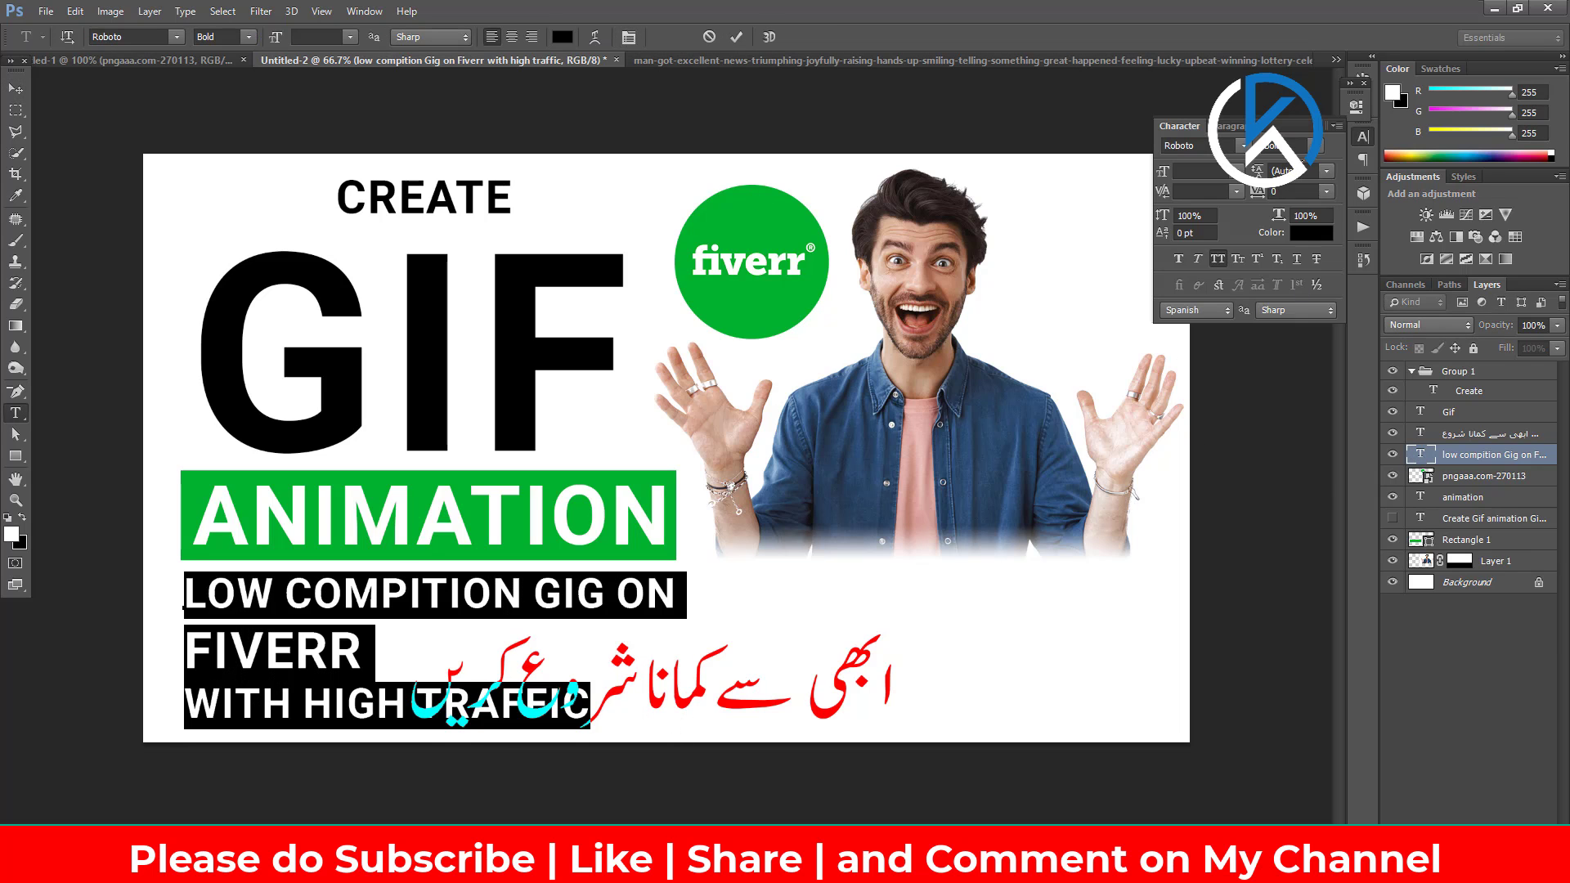
{"action": "left_click", "coordinate": [1326, 171]}
{"action": "left_click", "coordinate": [1318, 409]}
{"action": "left_click", "coordinate": [1327, 171]}
{"action": "left_click", "coordinate": [1318, 417]}
{"action": "left_click", "coordinate": [1326, 170]}
{"action": "left_click", "coordinate": [1318, 434]}
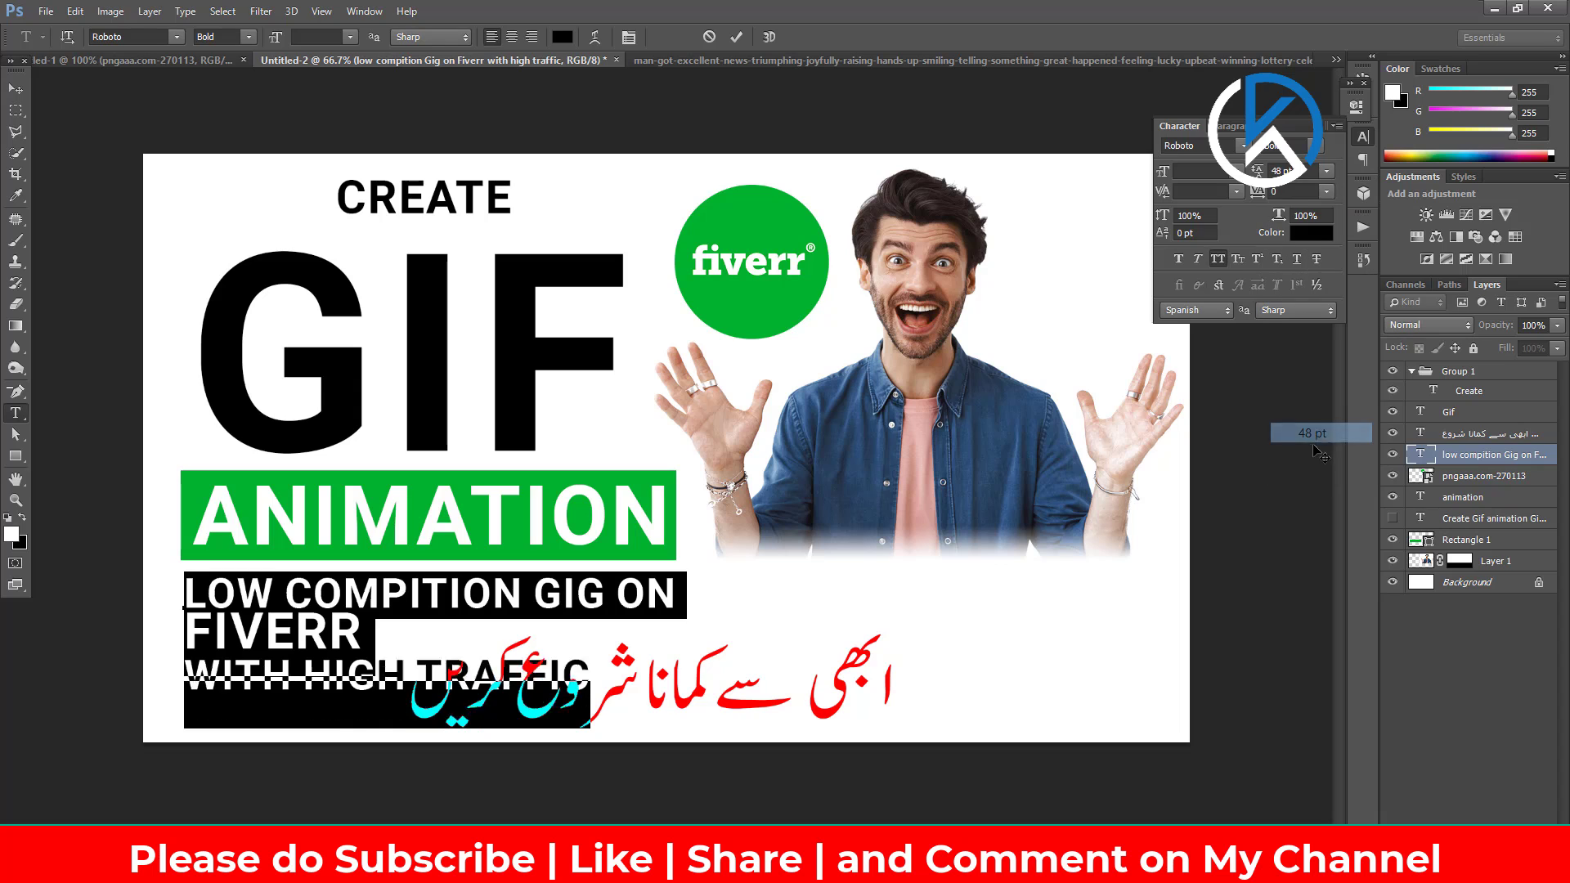
{"action": "type", "text": "45"}
{"action": "left_click", "coordinate": [15, 87]}
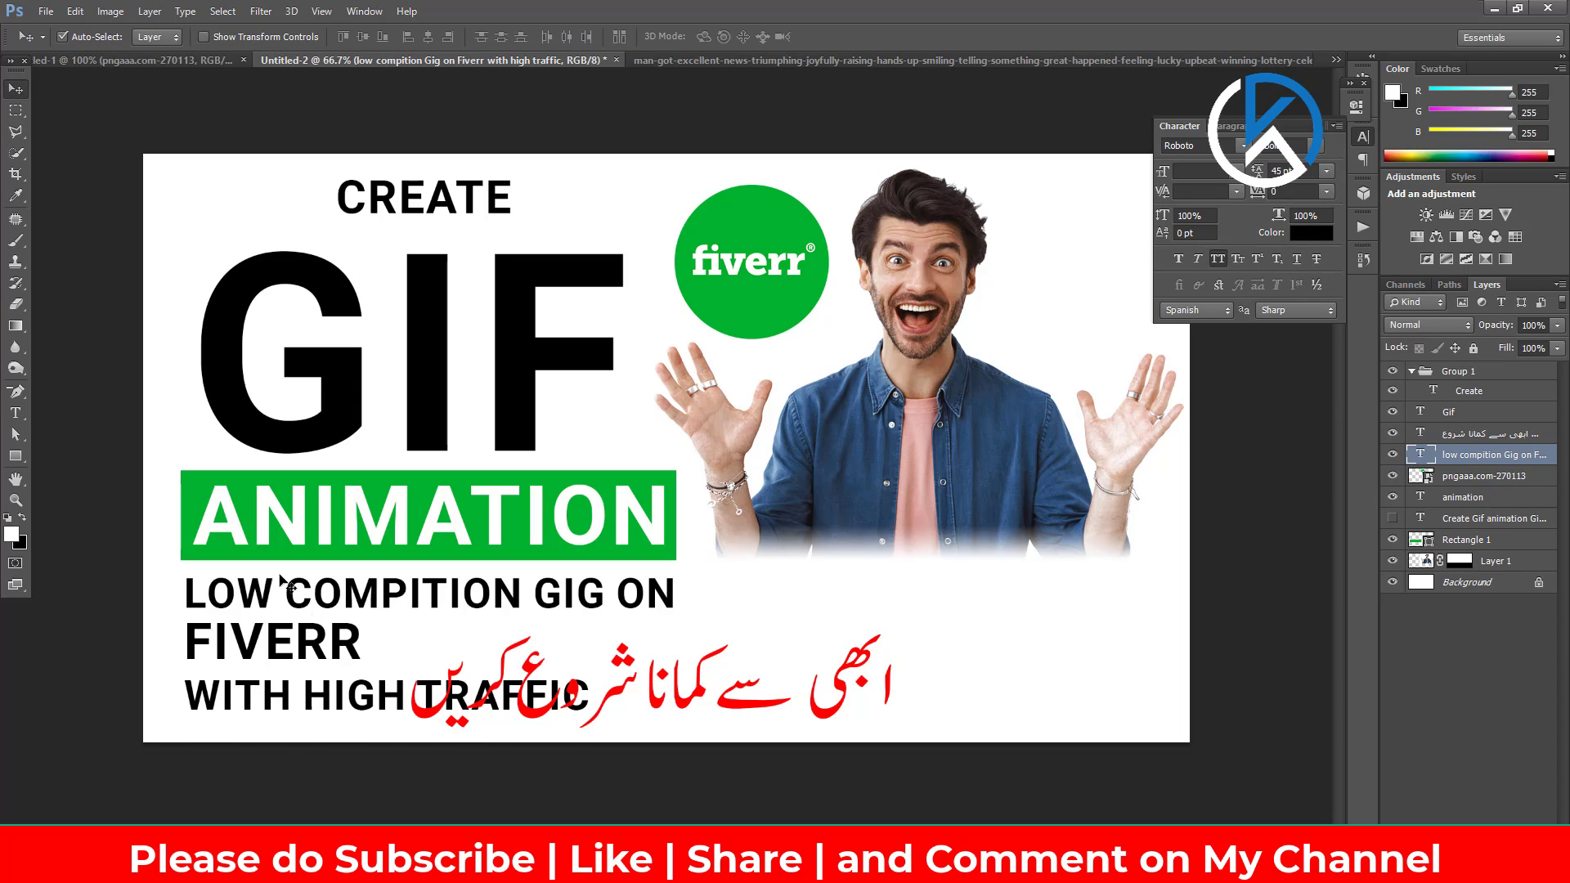
{"action": "left_click_drag", "start_coordinate": [701, 699], "coordinate": [946, 662]}
Step: Draw a red-filled rounded box around the Urdu text
{"action": "left_click", "coordinate": [16, 456]}
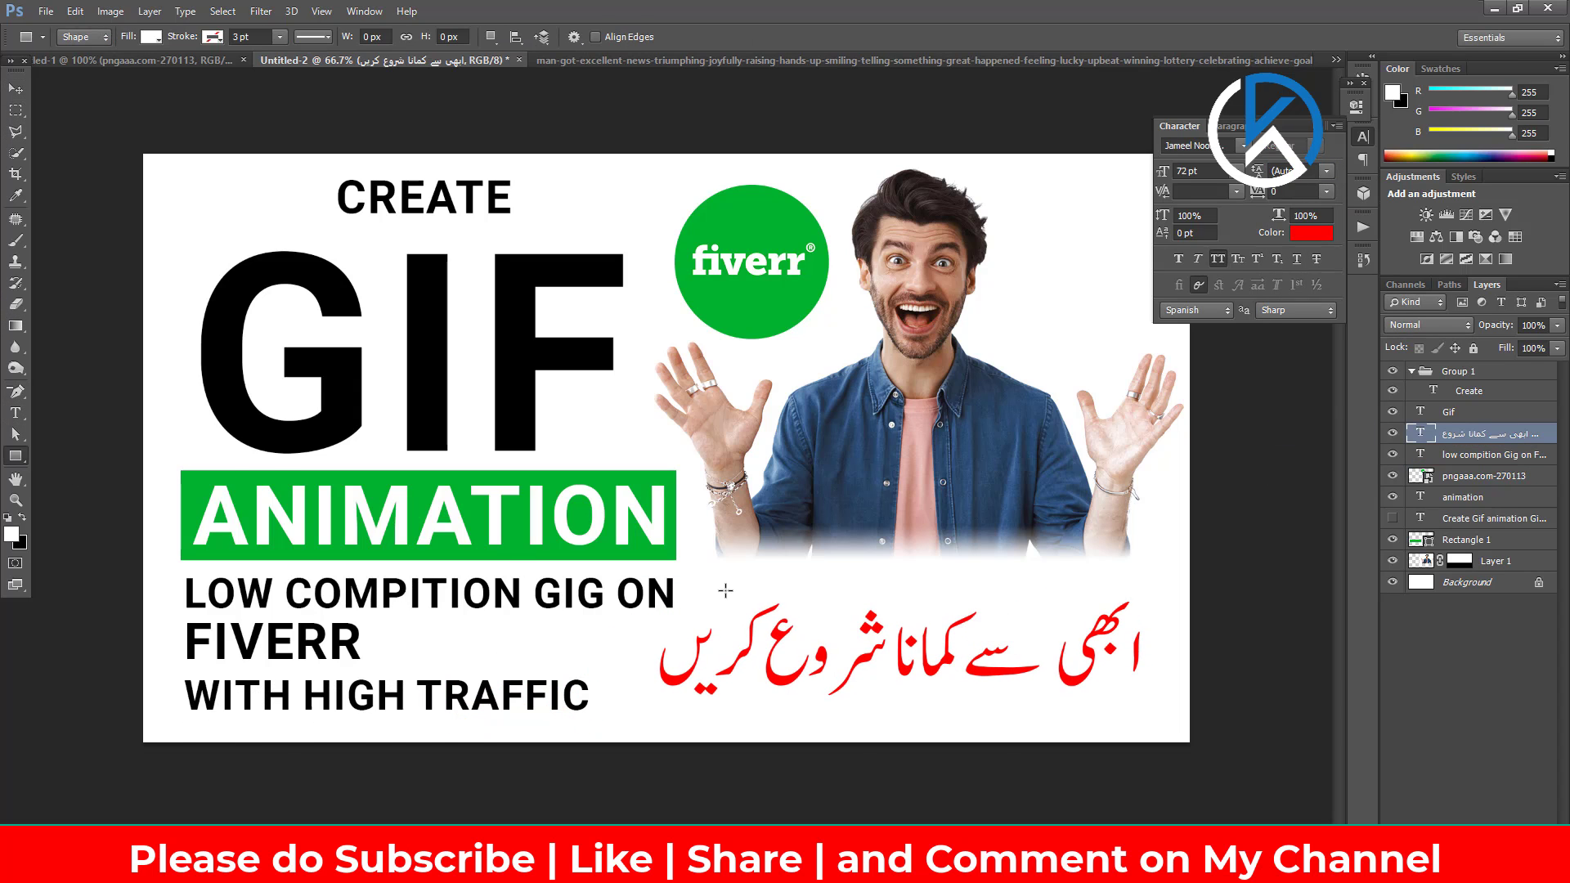
{"action": "left_click_drag", "start_coordinate": [1100, 683], "coordinate": [658, 599]}
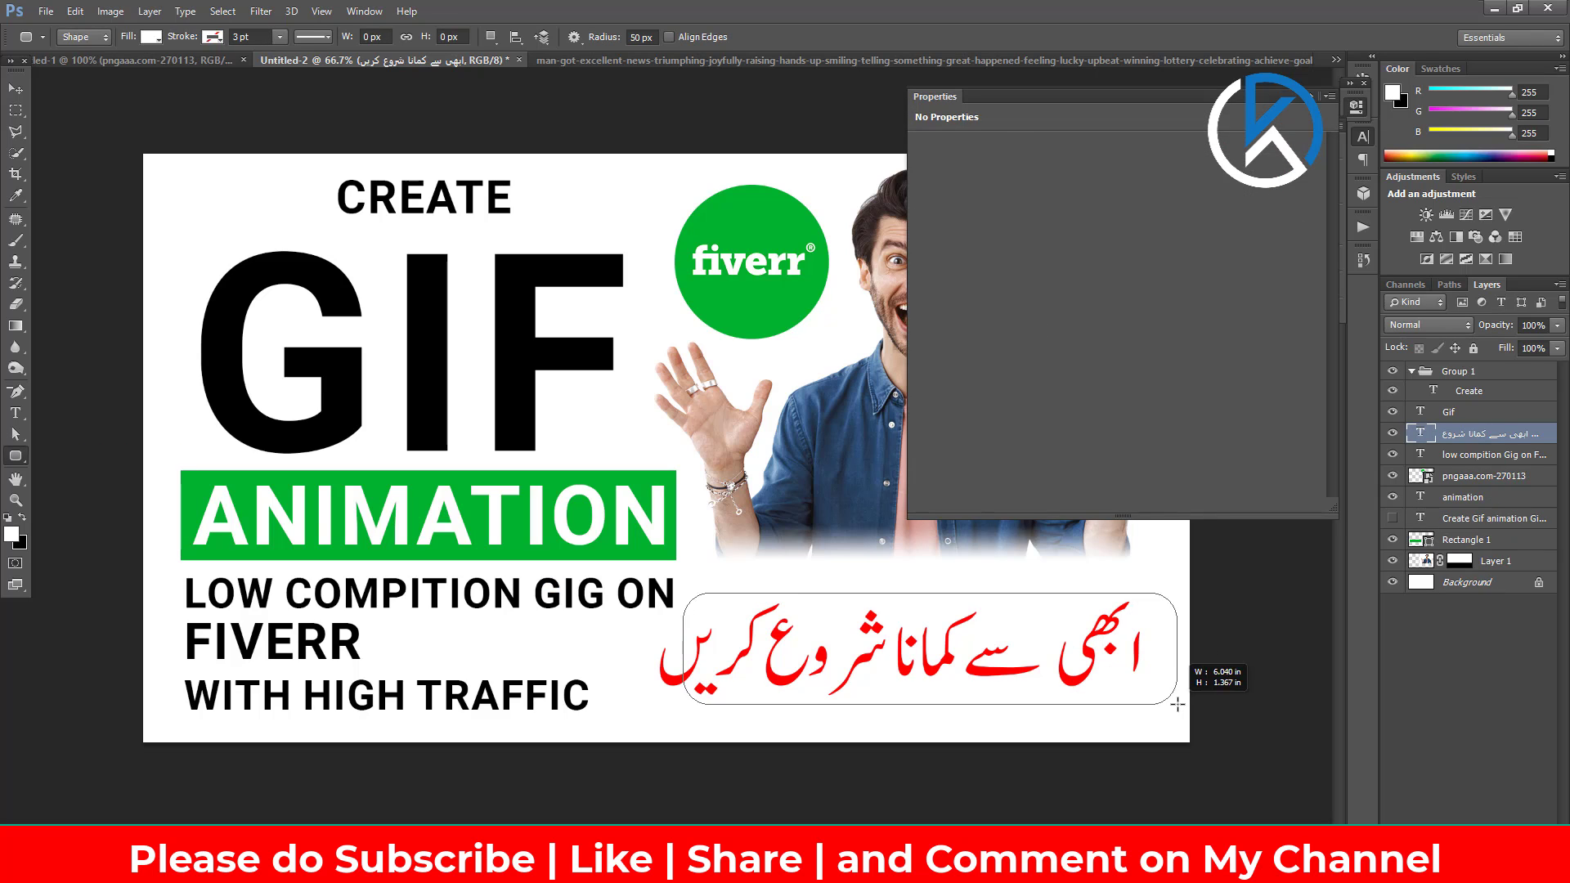
{"action": "left_click_drag", "start_coordinate": [1164, 715], "coordinate": [1162, 719]}
{"action": "double_click", "coordinate": [1421, 434]}
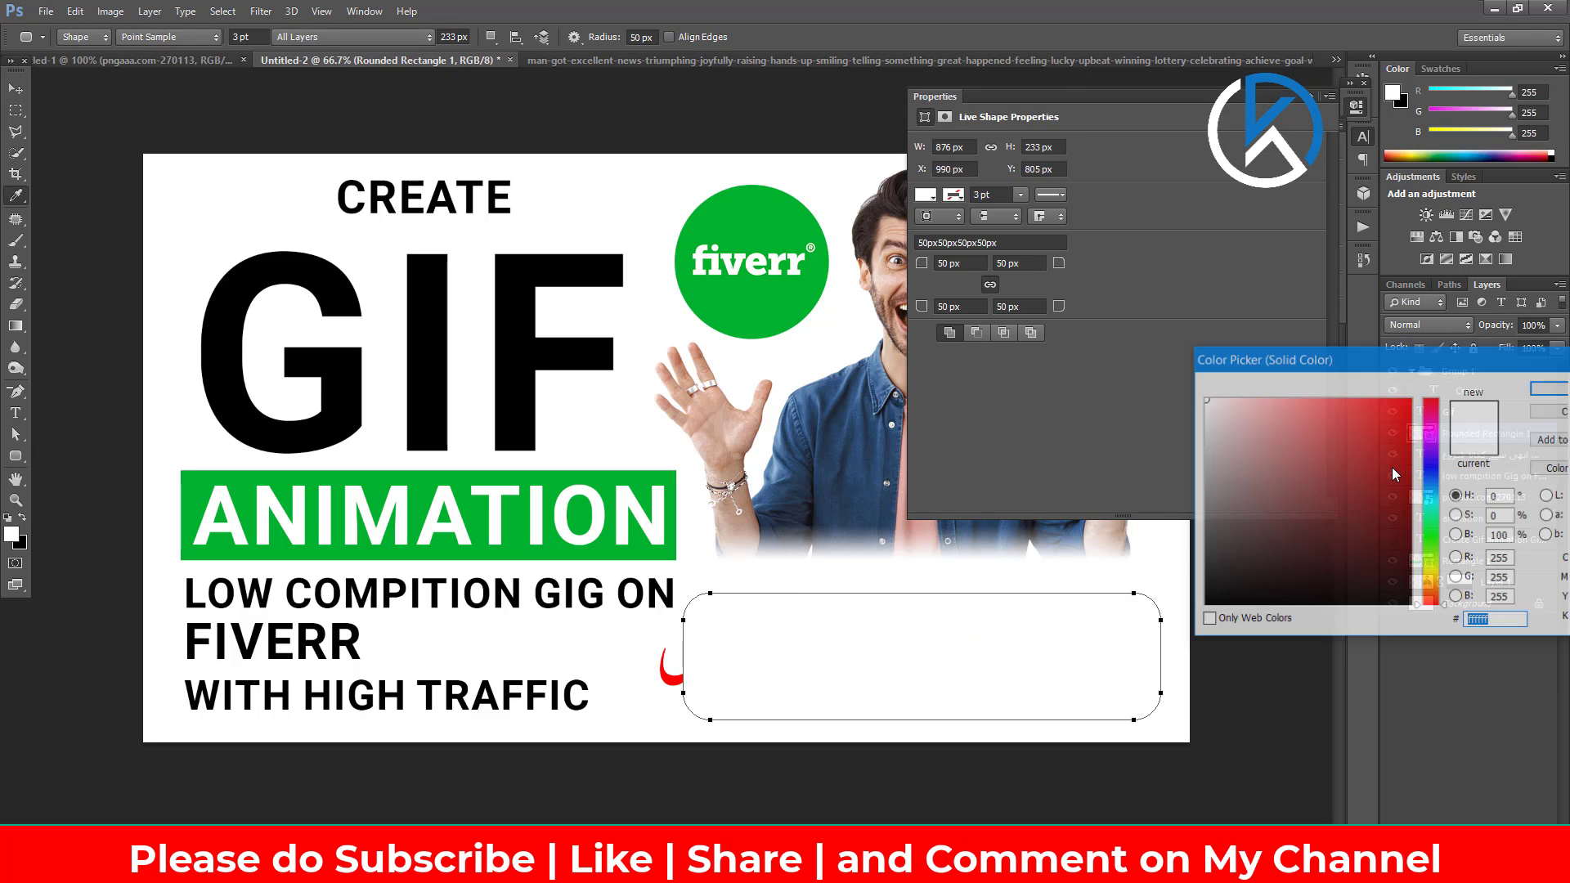
{"action": "left_click", "coordinate": [1414, 400]}
{"action": "left_click", "coordinate": [1508, 385]}
Step: Make the Urdu text white and resize it to fit inside the red box
{"action": "key", "text": "v"}
{"action": "left_click", "coordinate": [671, 685]}
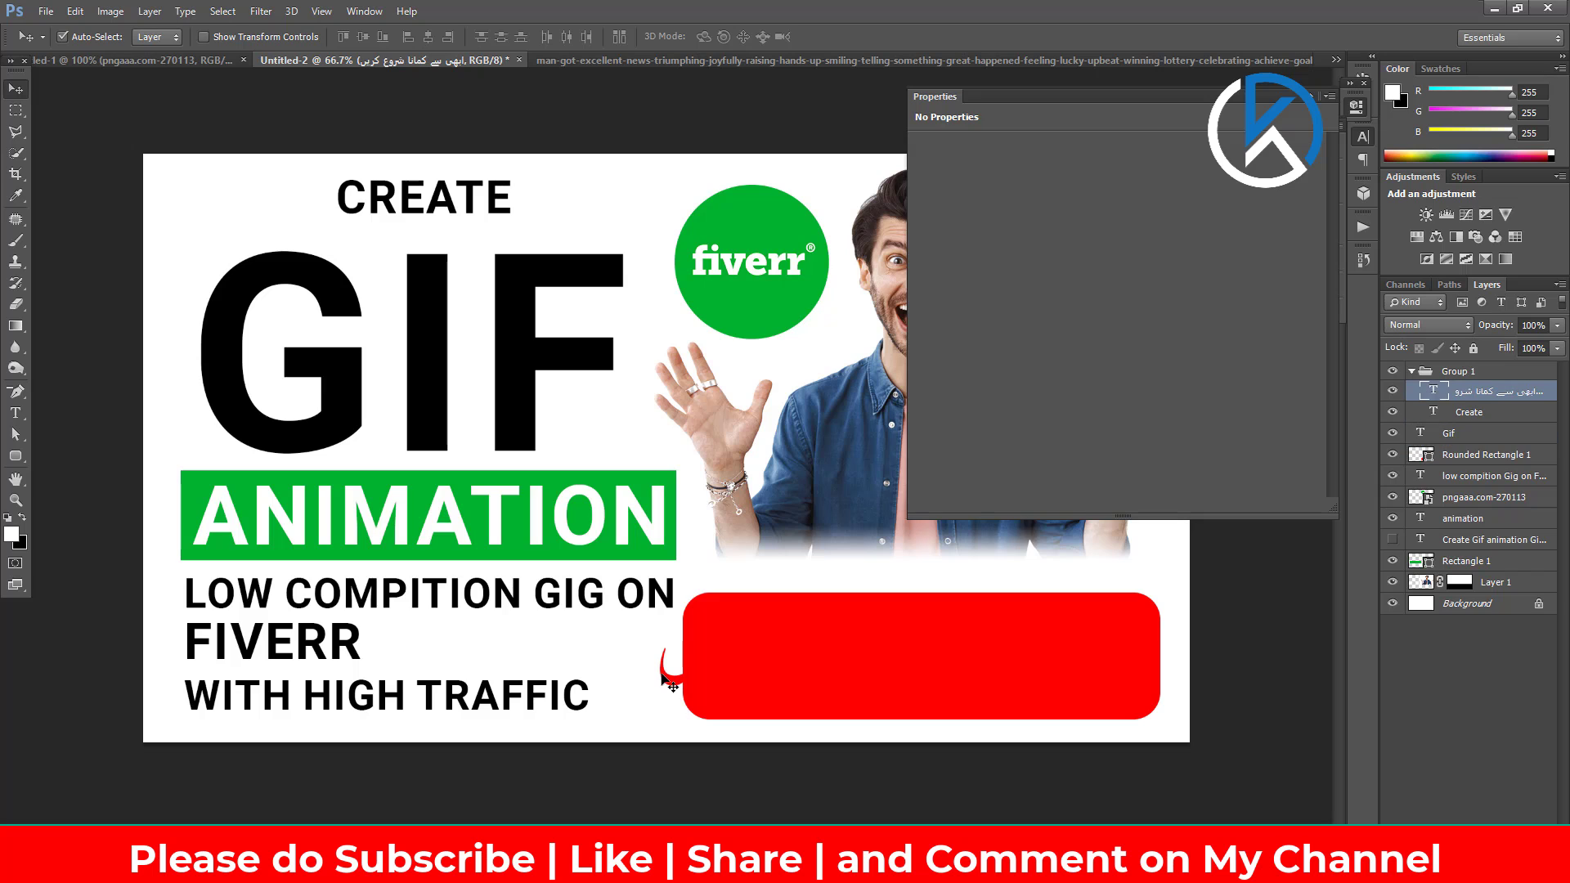
{"action": "double_click", "coordinate": [1432, 391]}
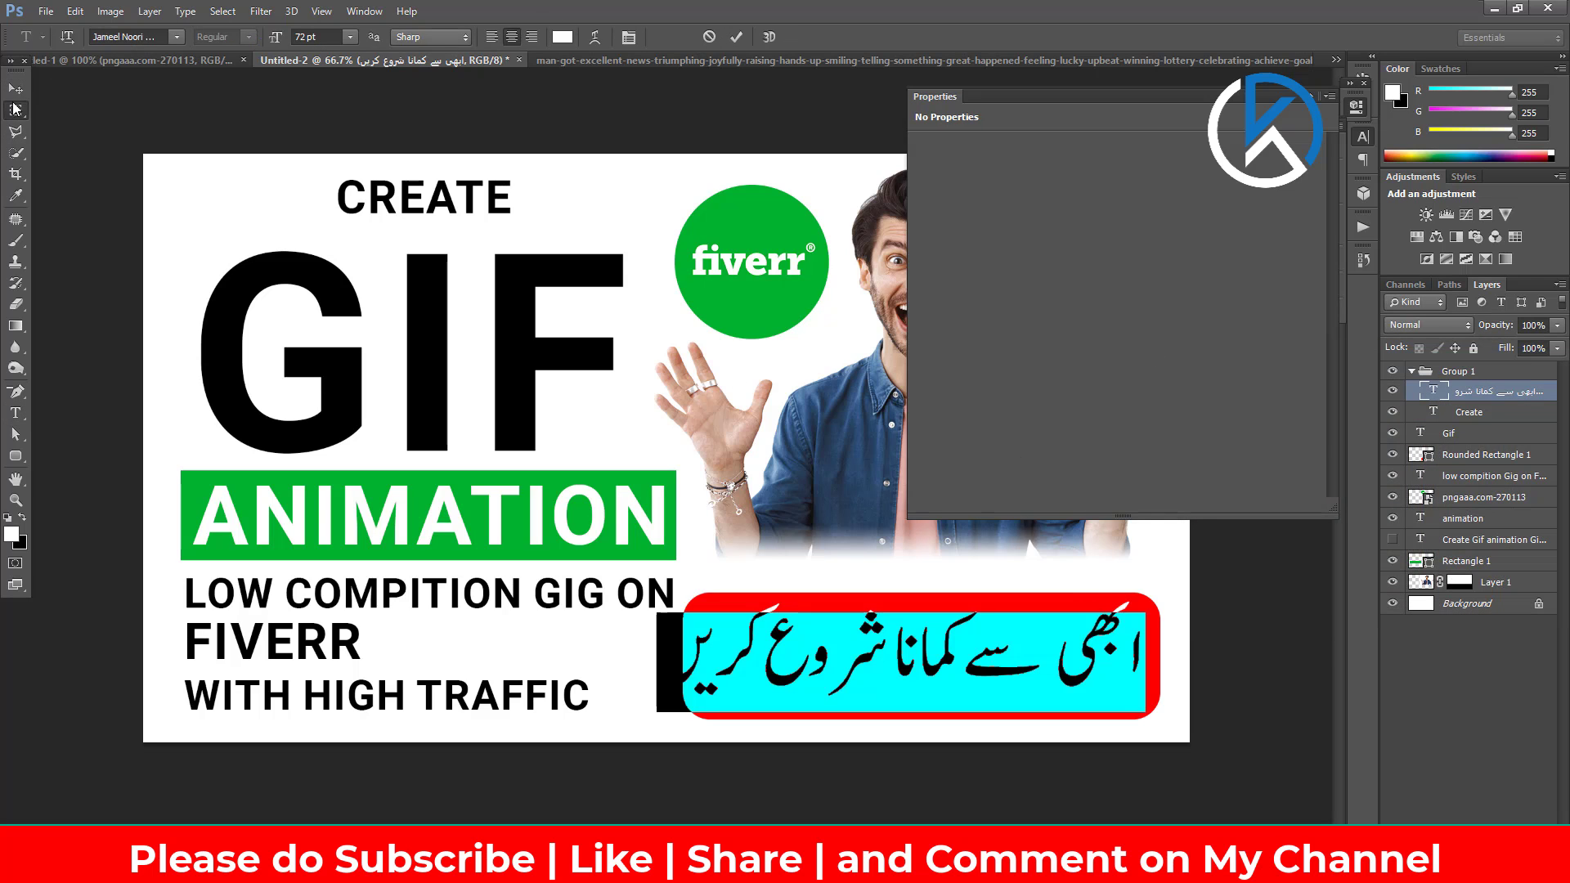
{"action": "left_click", "coordinate": [15, 109]}
{"action": "key", "text": "t"}
{"action": "left_click", "coordinate": [851, 666]}
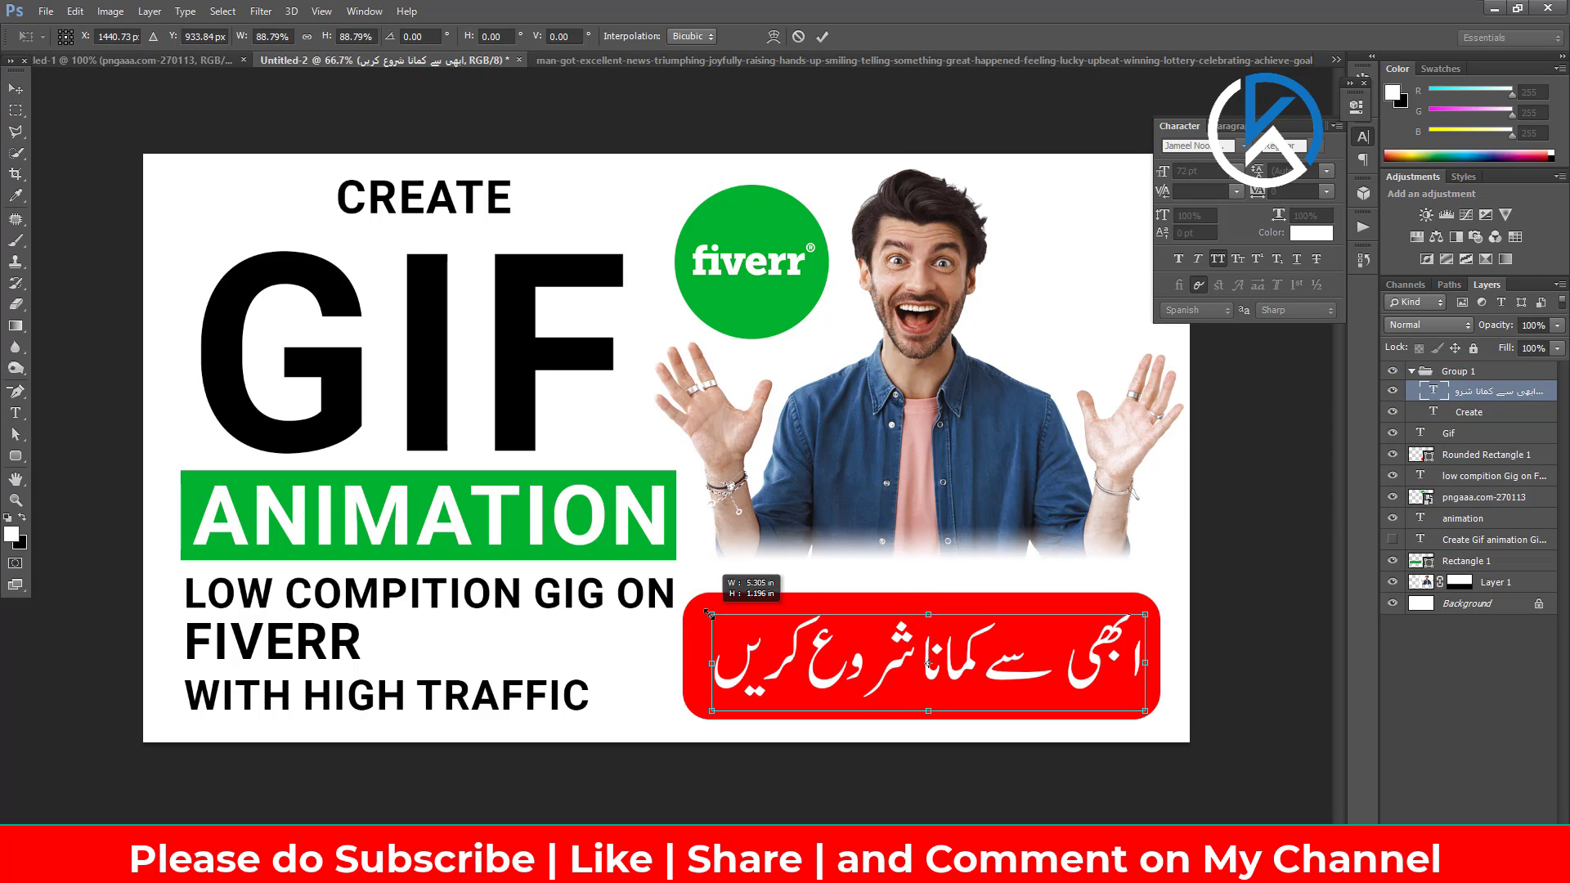
{"action": "key", "text": "ctrl+a"}
{"action": "left_click", "coordinate": [857, 669]}
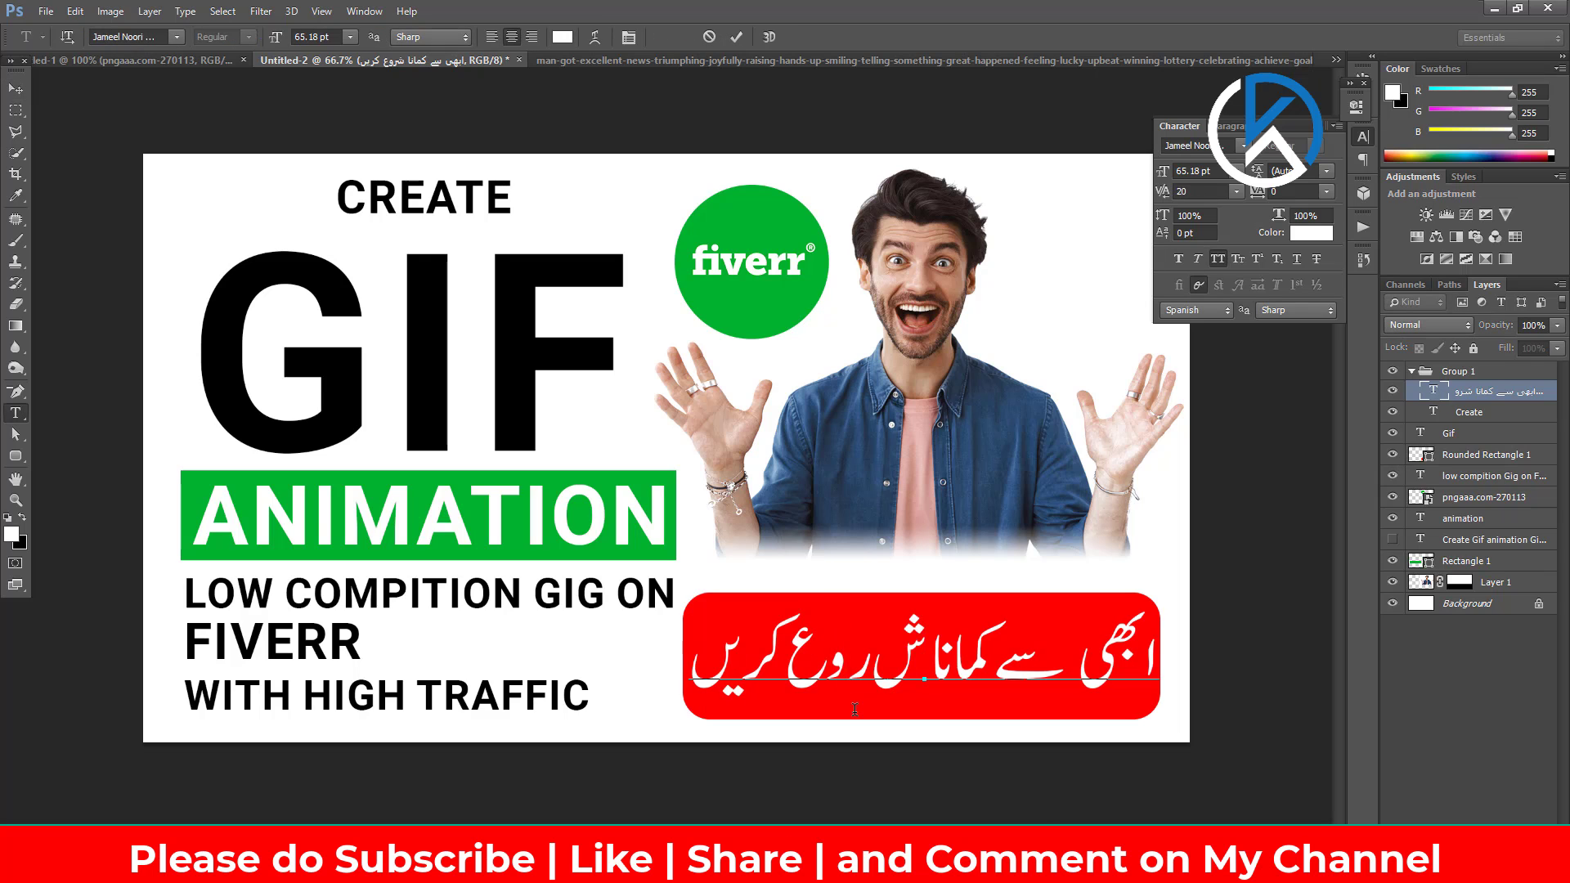
{"action": "key", "text": "v"}
Step: Rasterize the Urdu text layer and centre it within the red rounded box
{"action": "right_click", "coordinate": [1497, 391]}
{"action": "left_click", "coordinate": [1071, 298]}
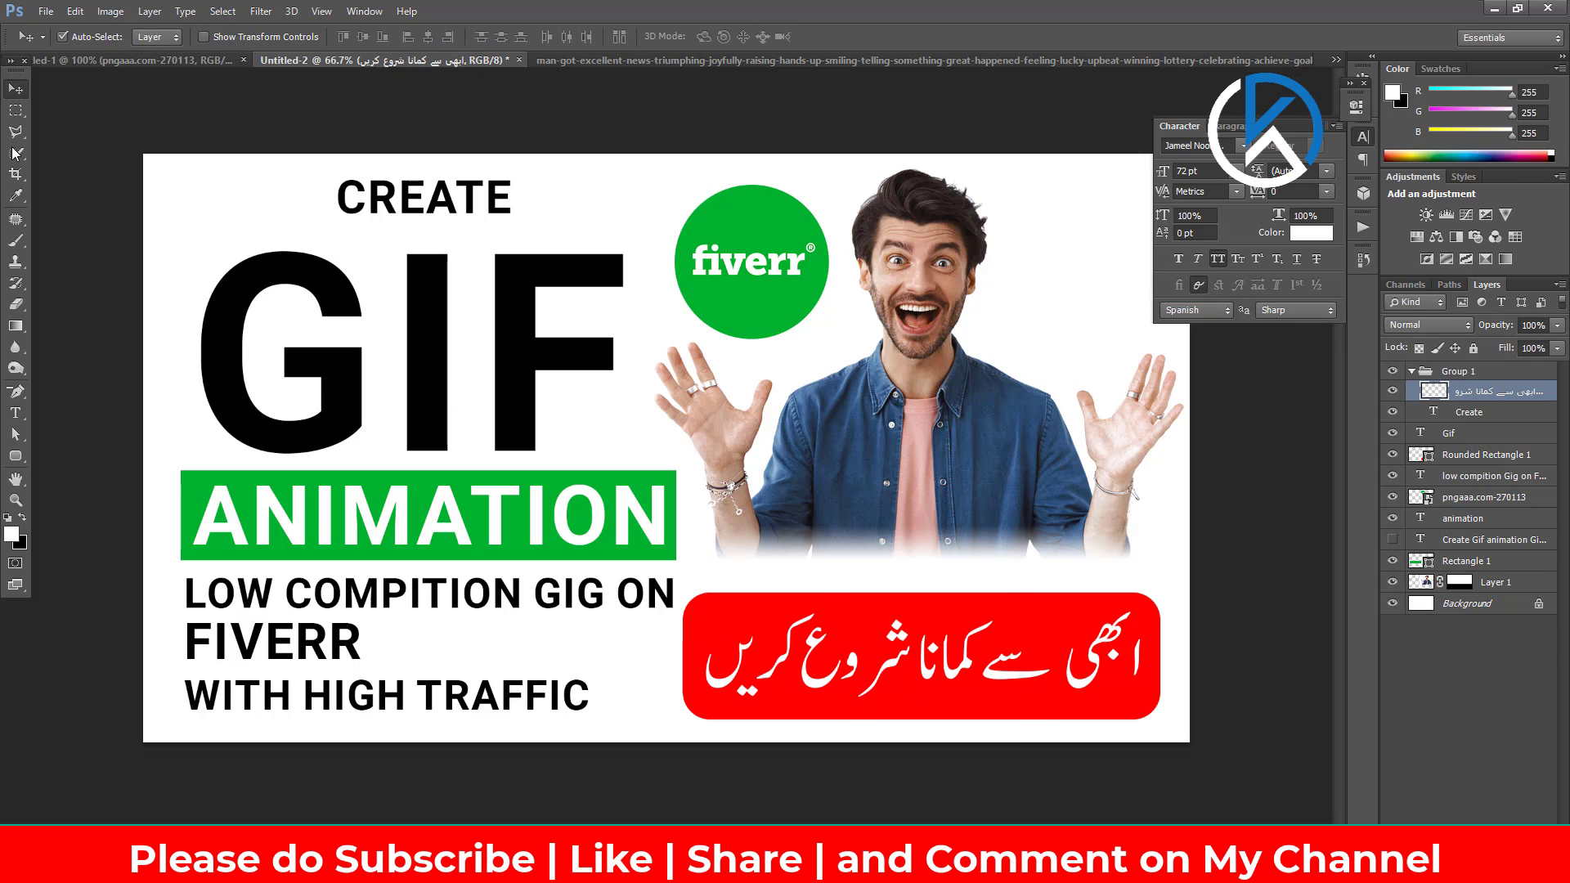
{"action": "key", "text": "v"}
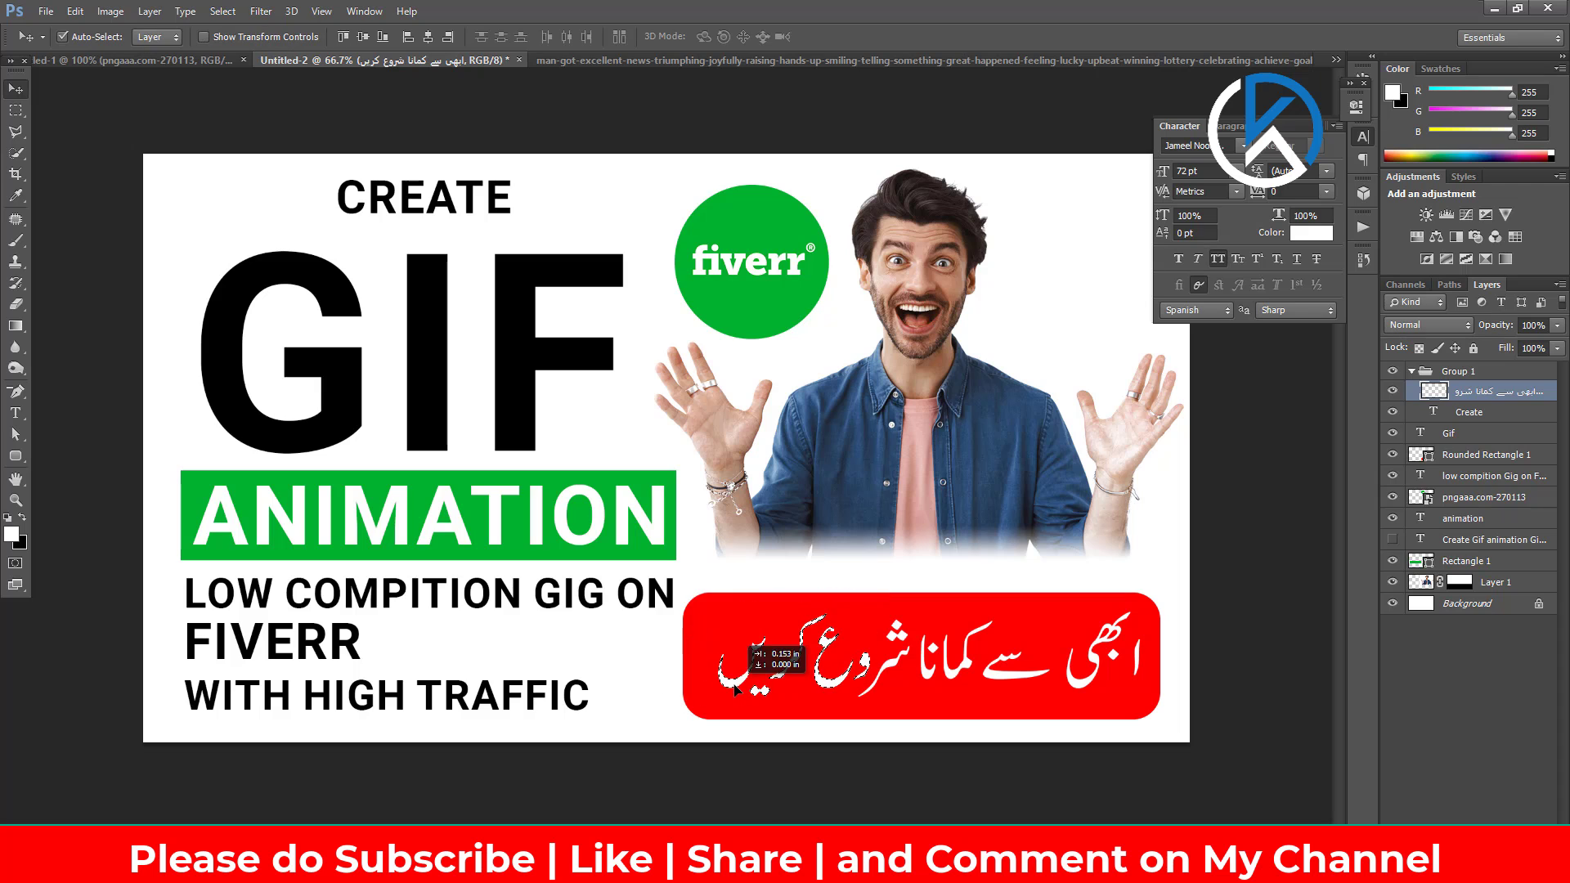
{"action": "key", "text": "ctrl+t"}
{"action": "key", "text": "Return"}
{"action": "left_click", "coordinate": [893, 669], "text": "shift"}
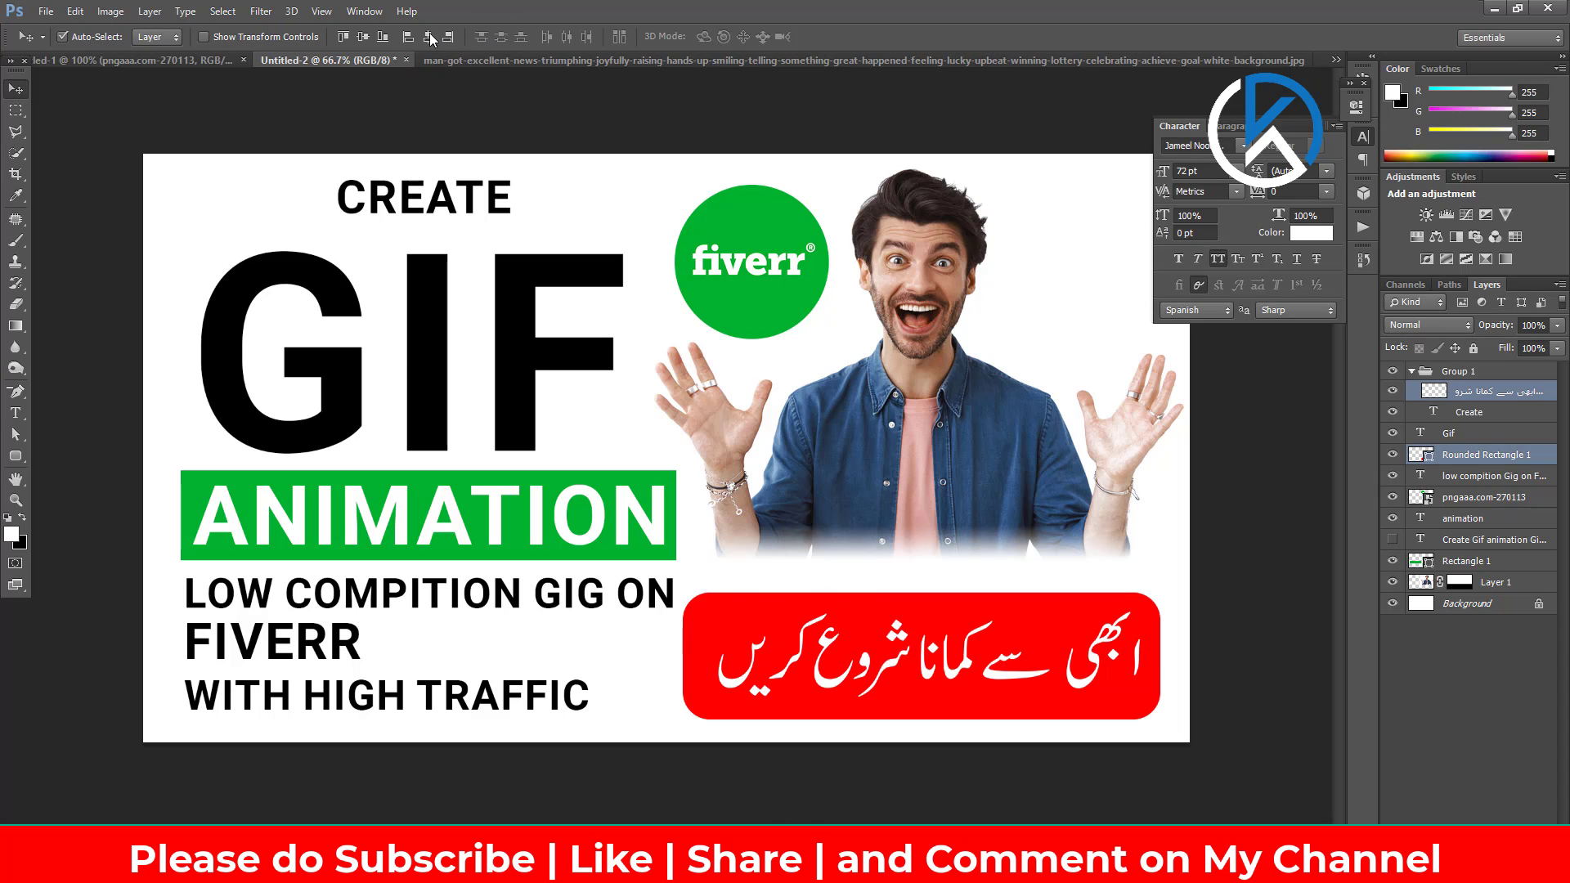
{"action": "left_click", "coordinate": [428, 36]}
{"action": "left_click", "coordinate": [362, 36]}
Step: Edit the subtitle to LOW COMPITION GIG / ON FIVERR 2022 / WITH HIGH TRAFFIC, centred
{"action": "double_click", "coordinate": [335, 613]}
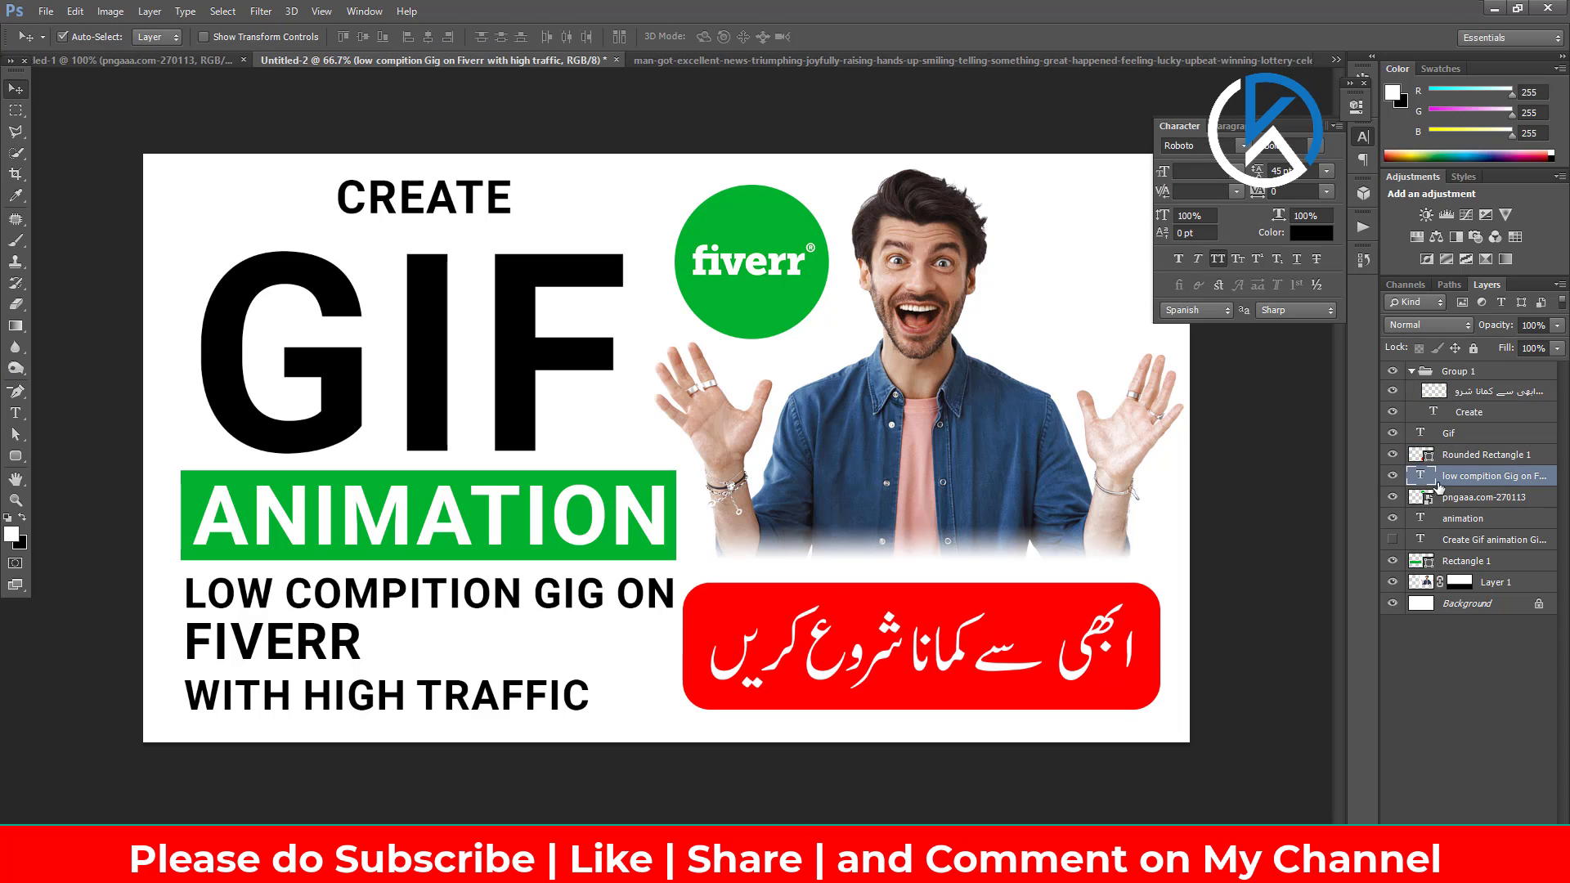
{"action": "left_click", "coordinate": [611, 595]}
{"action": "key", "text": "Return"}
{"action": "key", "text": "BackSpace"}
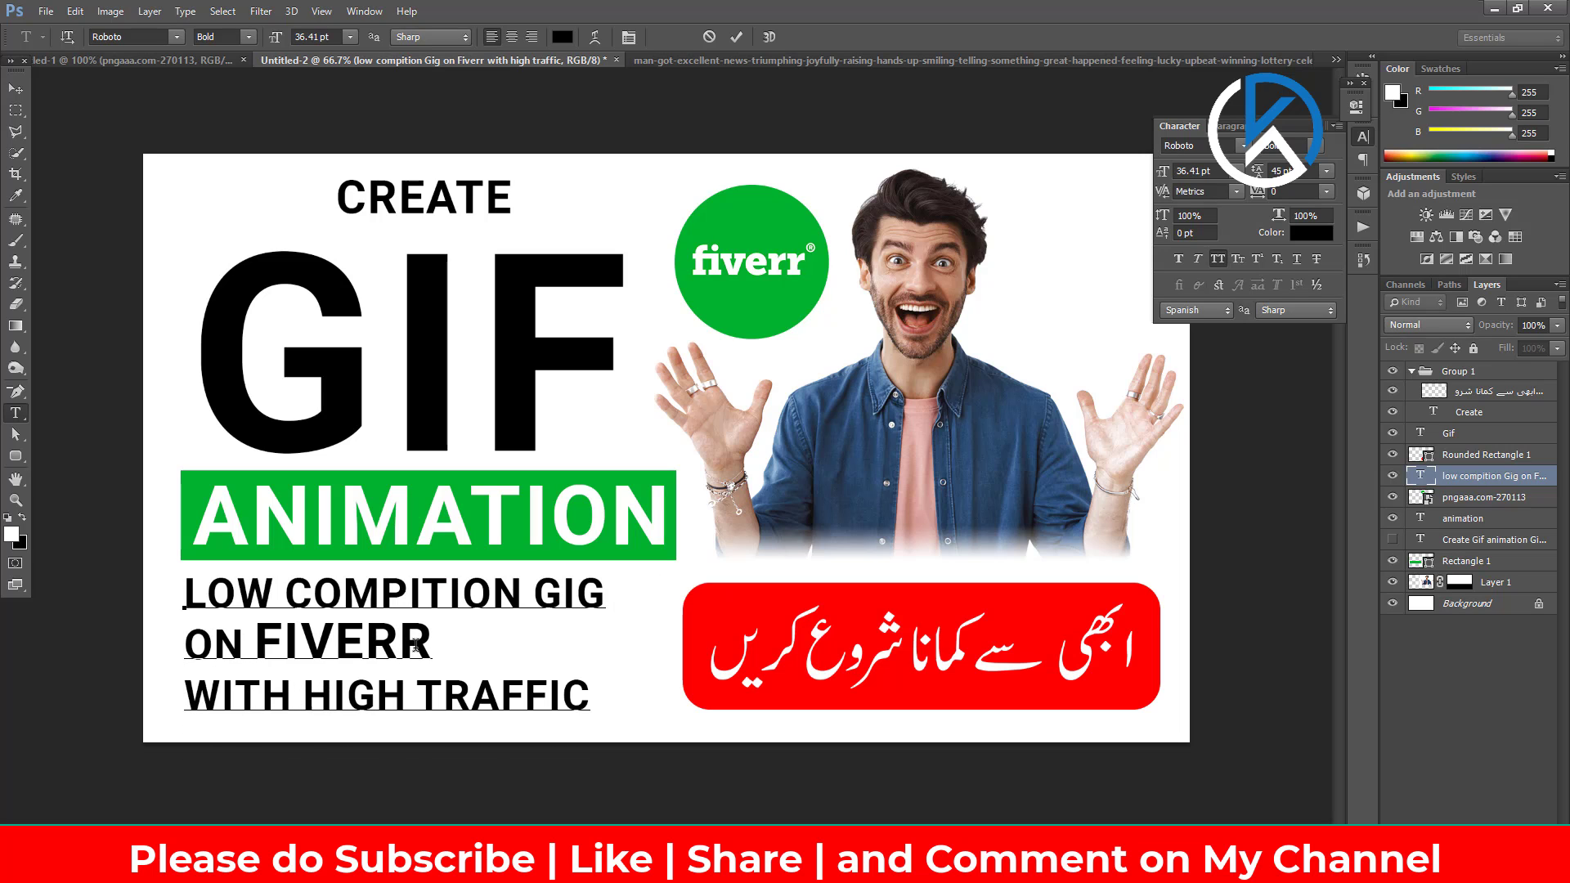
{"action": "type", "text": " 2020"}
{"action": "key", "text": "shift+Left"}
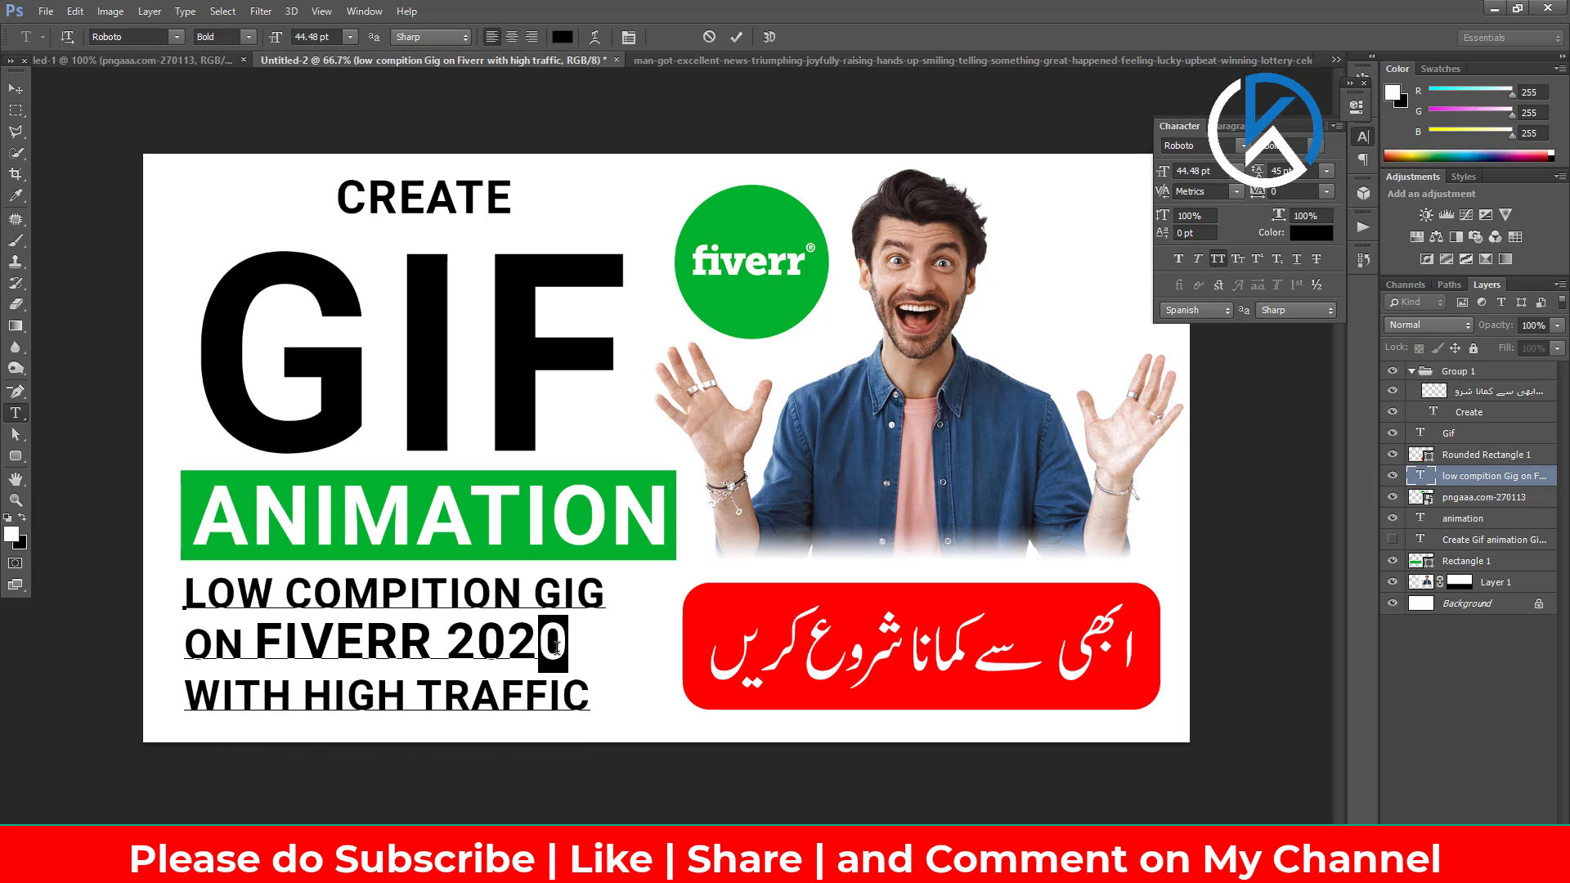
{"action": "type", "text": "2"}
{"action": "key", "text": "ctrl+a"}
{"action": "left_click", "coordinate": [22, 92]}
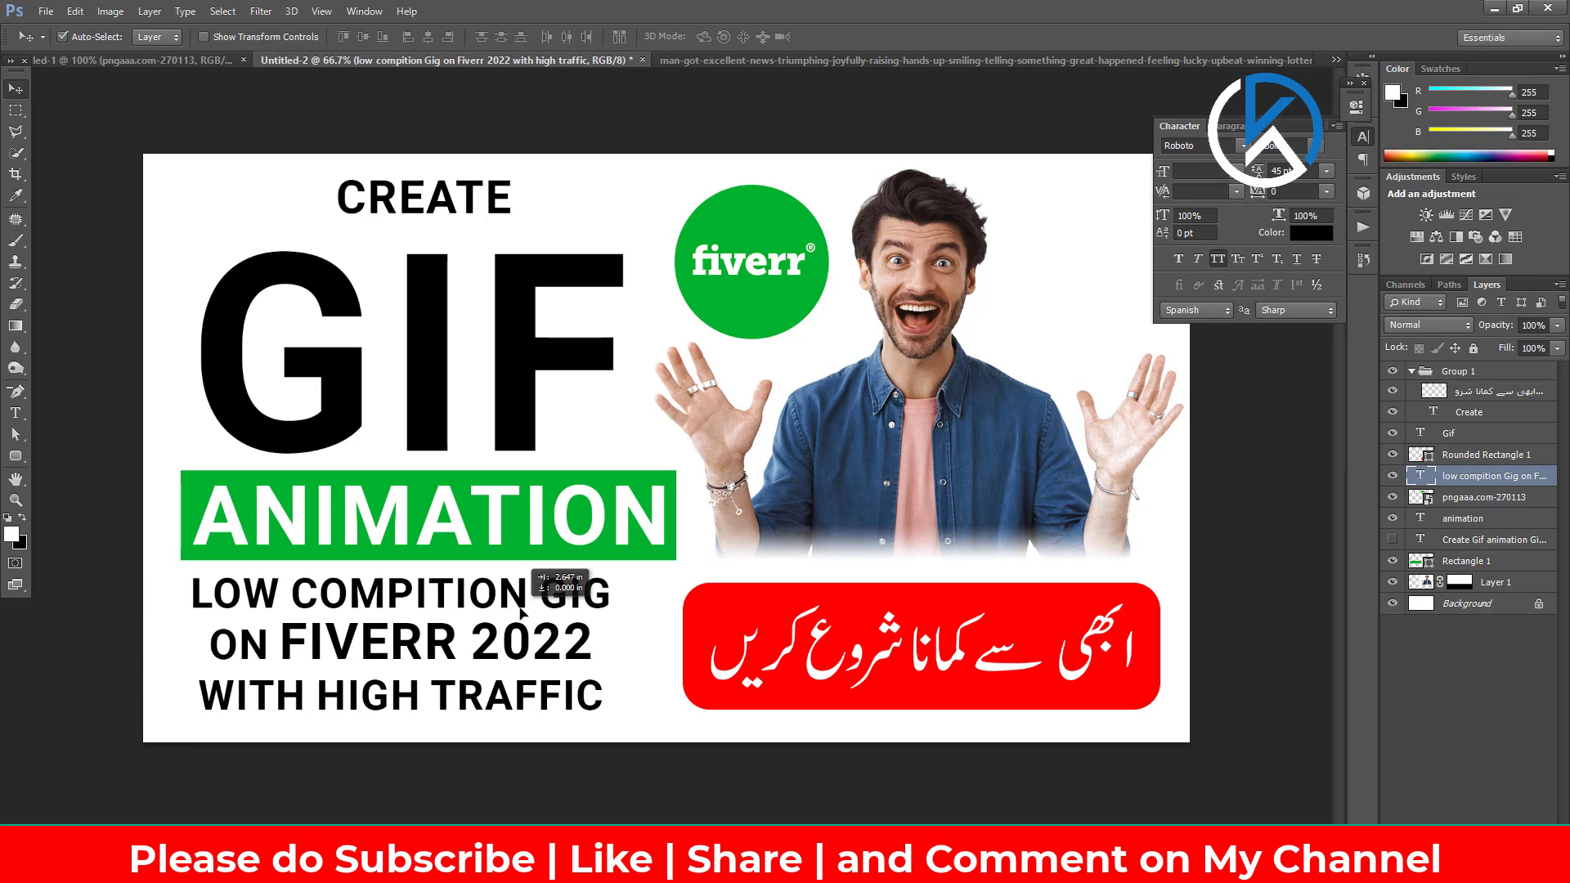
{"action": "left_click", "coordinate": [1363, 137]}
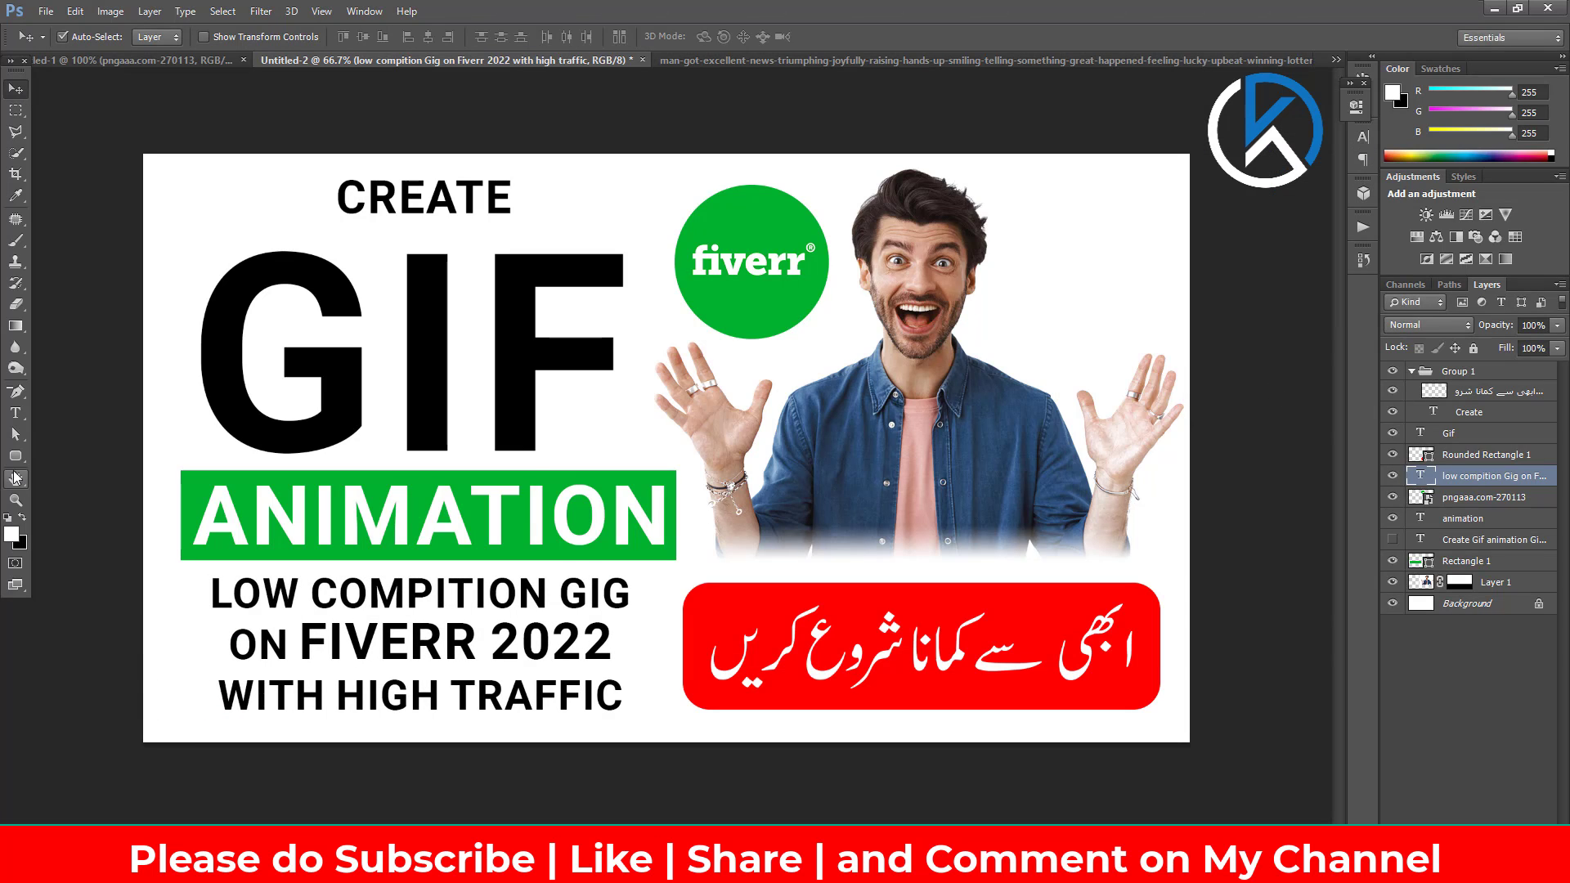
{"action": "right_click", "coordinate": [15, 456]}
Step: Pick the checkmark shape from the Custom Shape tool's shape library
{"action": "left_click", "coordinate": [74, 523]}
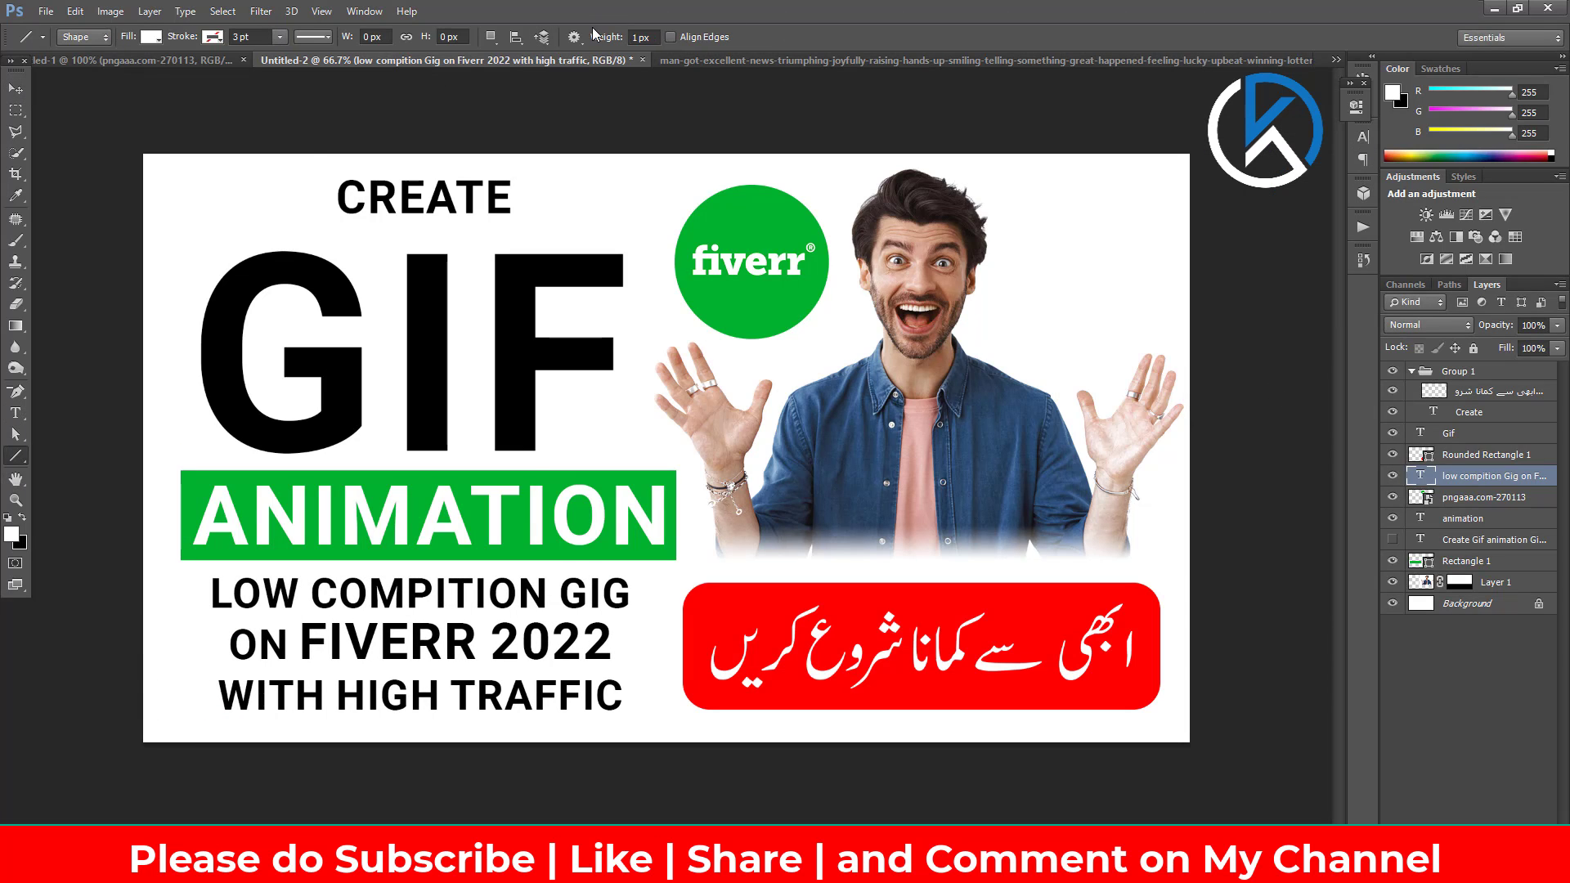
{"action": "right_click", "coordinate": [18, 463]}
{"action": "left_click", "coordinate": [74, 541]}
{"action": "left_click", "coordinate": [642, 37]}
{"action": "scroll", "coordinate": [646, 269], "scroll_direction": "down", "scroll_amount": 5}
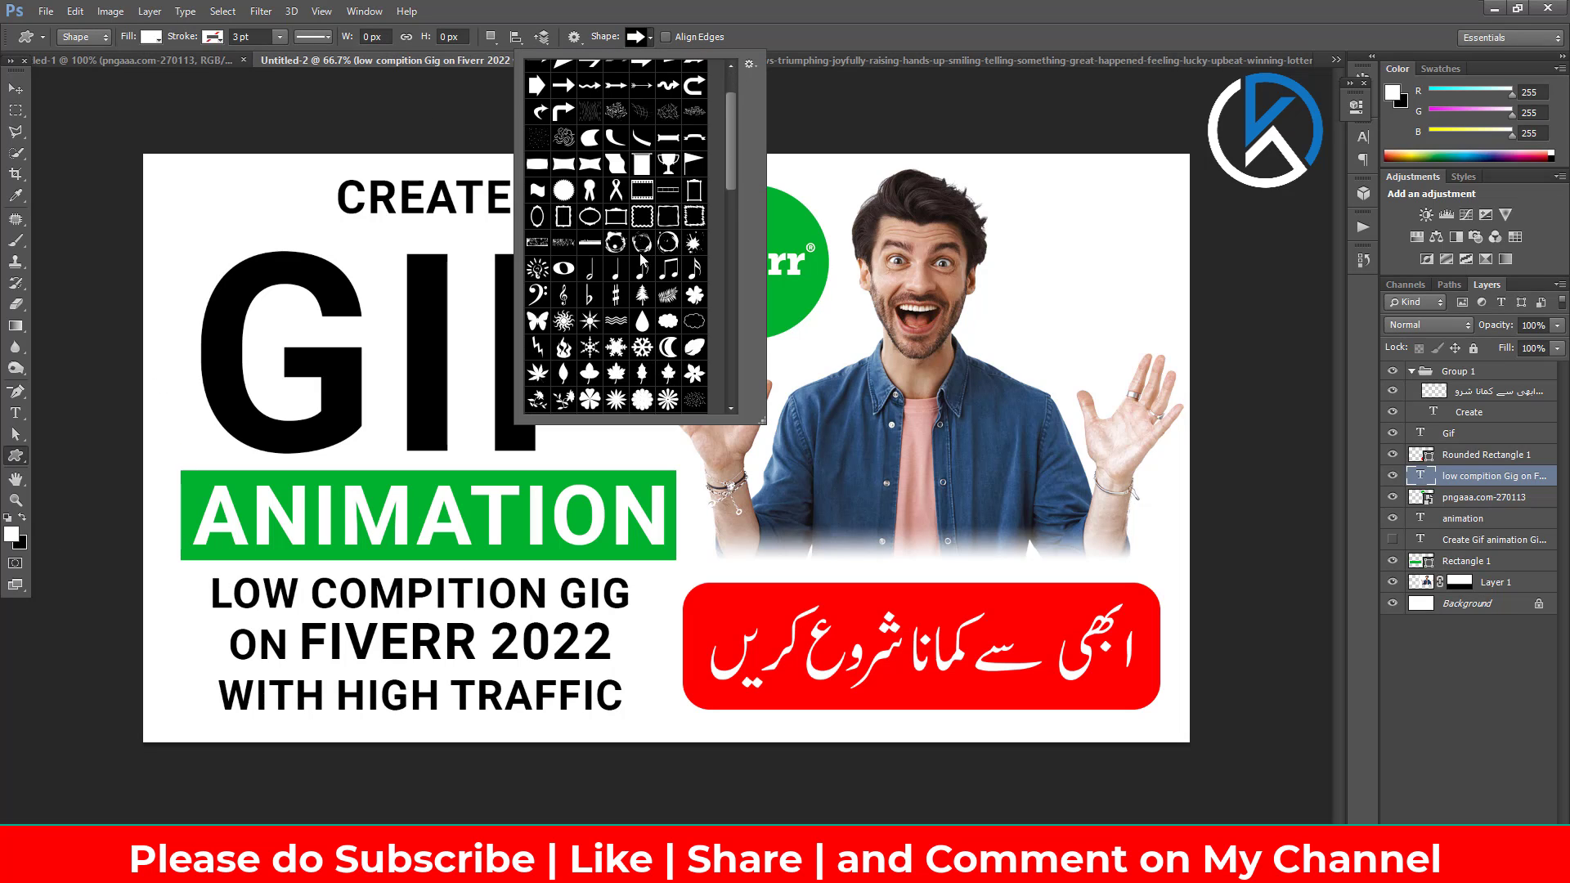
{"action": "scroll", "coordinate": [643, 267], "scroll_direction": "down", "scroll_amount": 3}
{"action": "scroll", "coordinate": [641, 268], "scroll_direction": "down", "scroll_amount": 3}
{"action": "scroll", "coordinate": [638, 268], "scroll_direction": "down", "scroll_amount": 3}
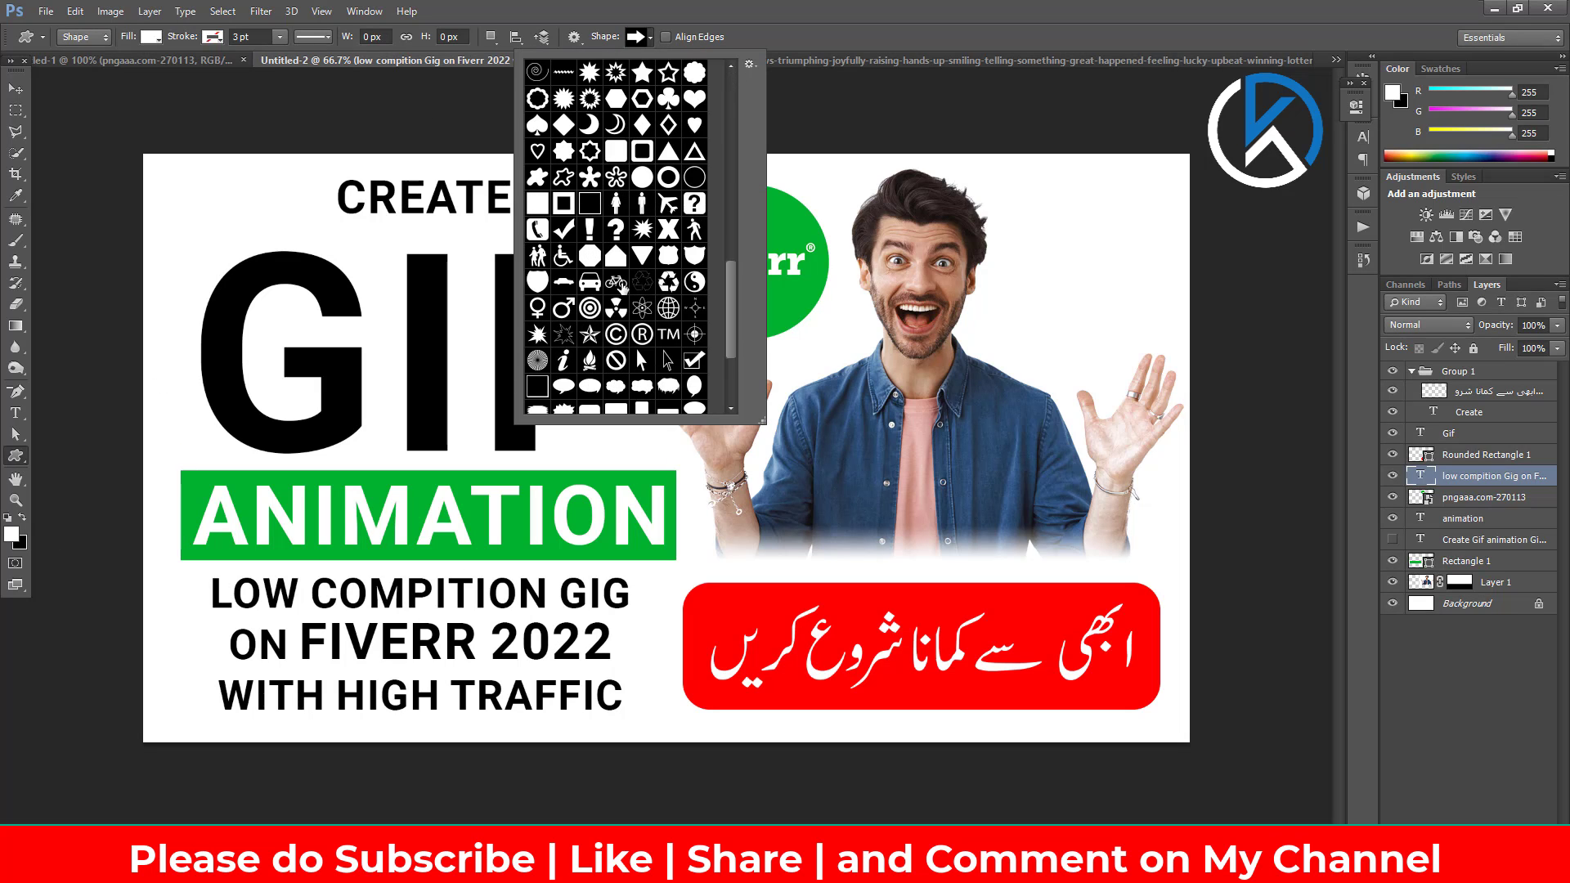
{"action": "scroll", "coordinate": [635, 270], "scroll_direction": "down", "scroll_amount": 3}
{"action": "scroll", "coordinate": [634, 269], "scroll_direction": "up", "scroll_amount": 3}
{"action": "scroll", "coordinate": [621, 274], "scroll_direction": "up", "scroll_amount": 3}
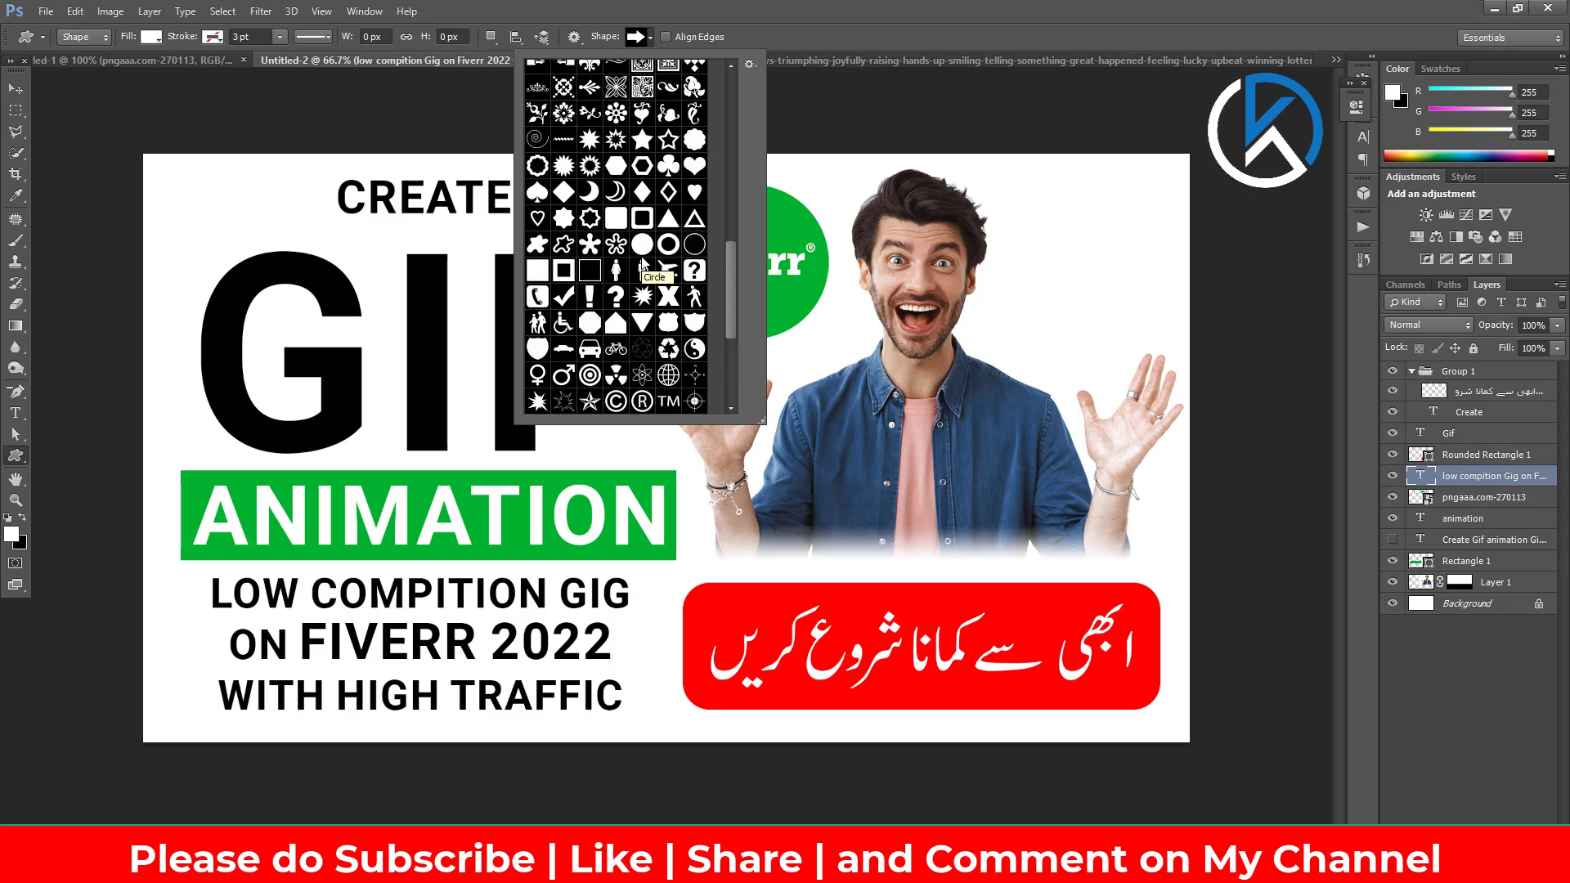
{"action": "scroll", "coordinate": [605, 282], "scroll_direction": "up", "scroll_amount": 2}
{"action": "scroll", "coordinate": [601, 283], "scroll_direction": "up", "scroll_amount": 3}
{"action": "scroll", "coordinate": [617, 280], "scroll_direction": "up", "scroll_amount": 3}
{"action": "scroll", "coordinate": [628, 277], "scroll_direction": "up", "scroll_amount": 3}
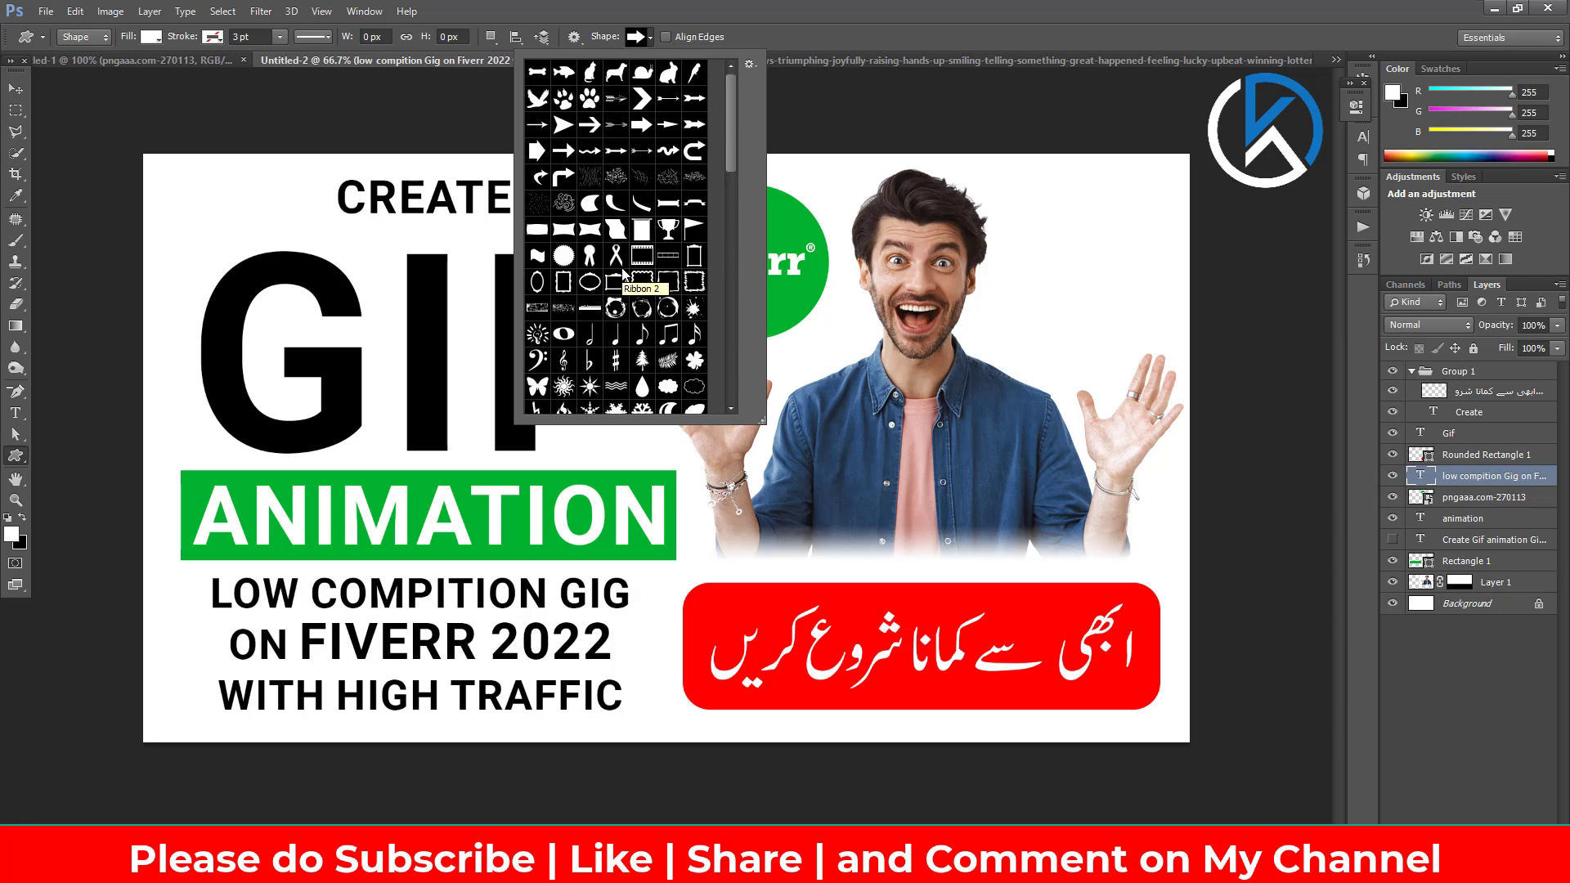
{"action": "scroll", "coordinate": [628, 275], "scroll_direction": "down", "scroll_amount": 4}
{"action": "scroll", "coordinate": [622, 270], "scroll_direction": "down", "scroll_amount": 4}
{"action": "scroll", "coordinate": [605, 254], "scroll_direction": "up", "scroll_amount": 6}
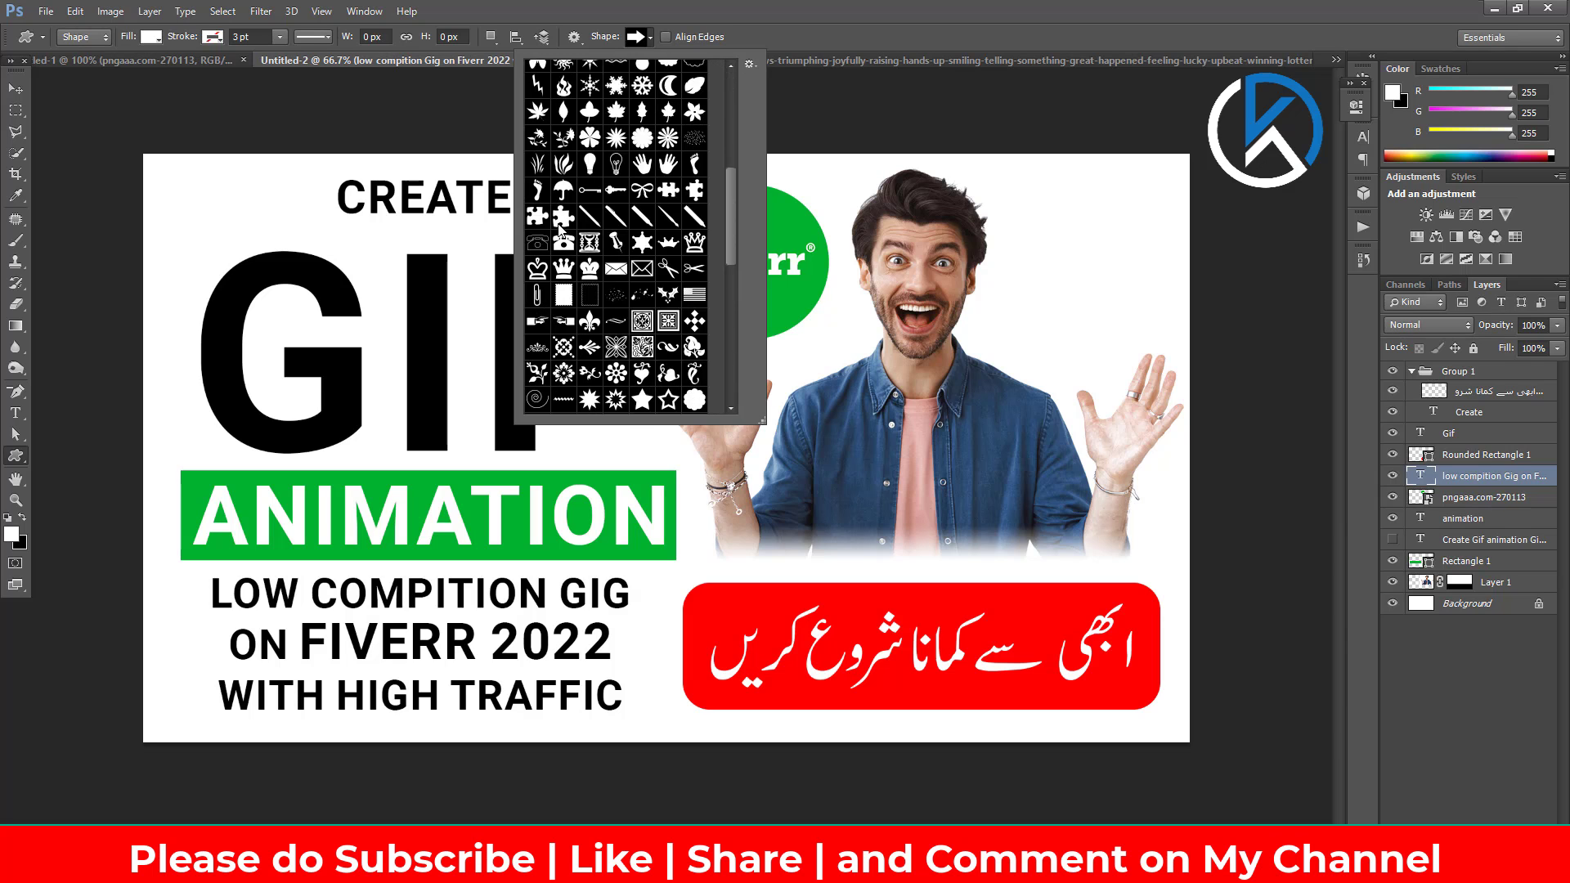
{"action": "scroll", "coordinate": [588, 238], "scroll_direction": "up", "scroll_amount": 12}
{"action": "scroll", "coordinate": [593, 245], "scroll_direction": "down", "scroll_amount": 4}
{"action": "scroll", "coordinate": [584, 278], "scroll_direction": "down", "scroll_amount": 4}
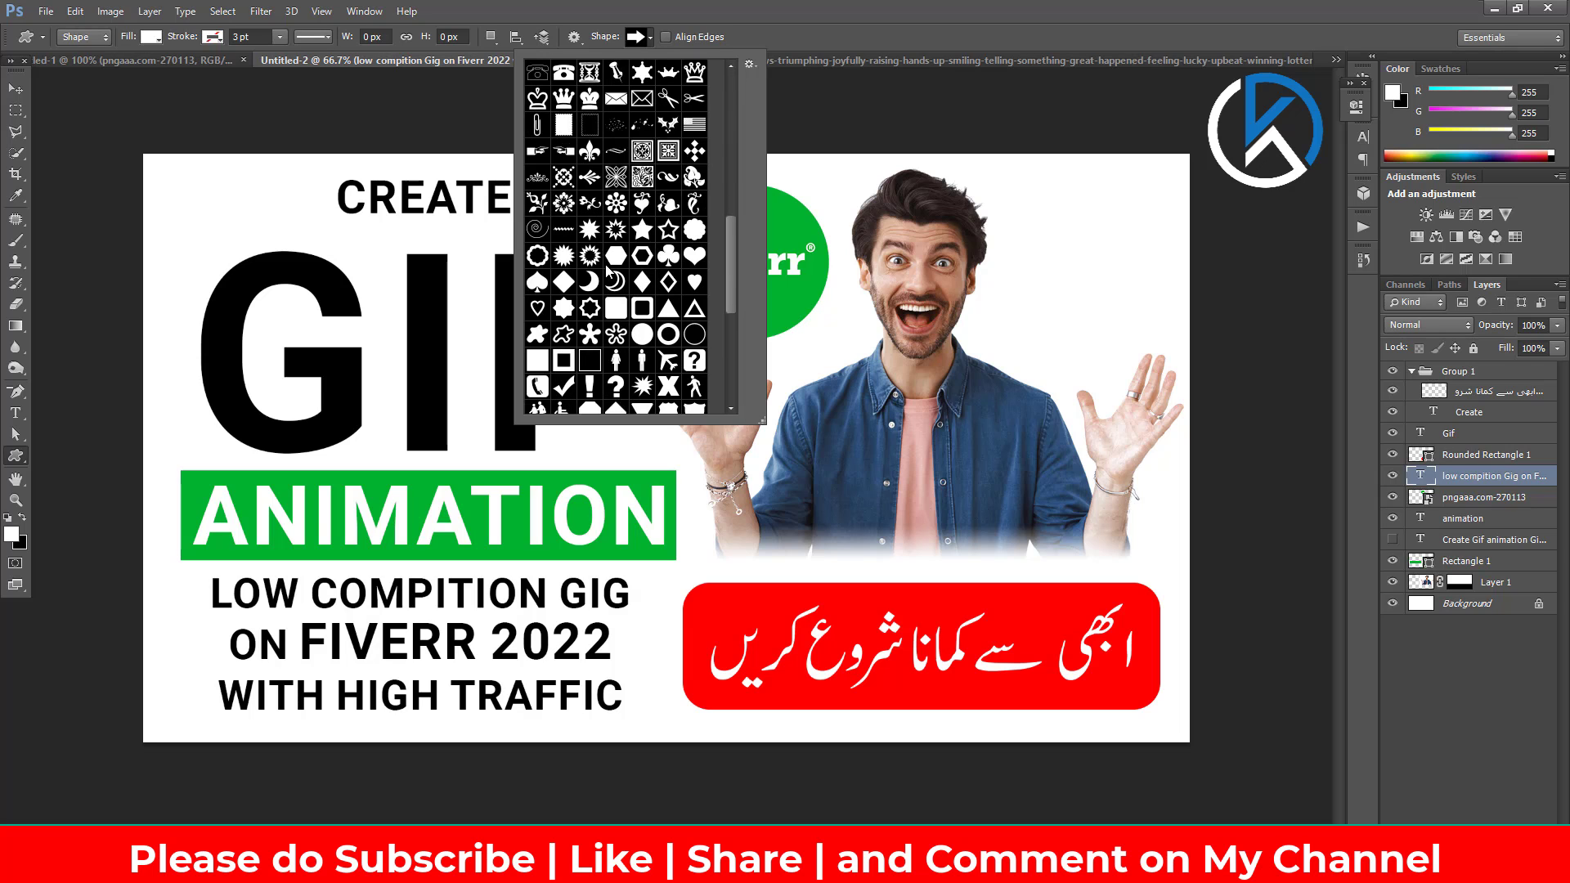
{"action": "scroll", "coordinate": [581, 302], "scroll_direction": "down", "scroll_amount": 4}
{"action": "scroll", "coordinate": [574, 327], "scroll_direction": "down", "scroll_amount": 4}
{"action": "double_click", "coordinate": [571, 334]}
Step: Draw a red-filled checkmark to the right of the man's head
{"action": "left_click_drag", "start_coordinate": [1127, 217], "coordinate": [1029, 311]}
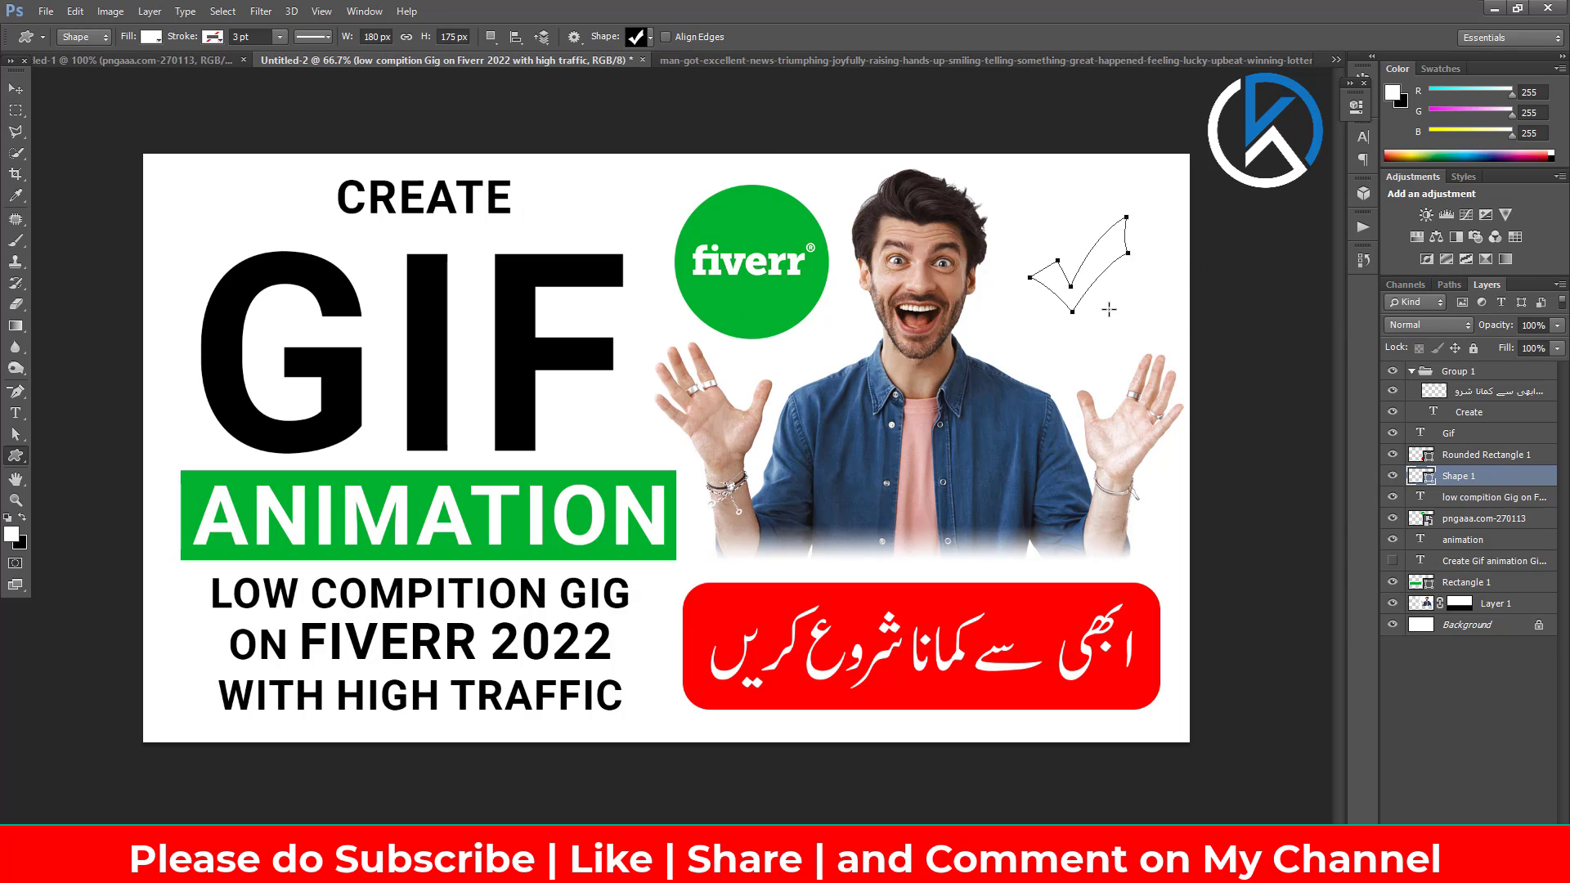
{"action": "left_click", "coordinate": [152, 37]}
{"action": "left_click", "coordinate": [74, 123]}
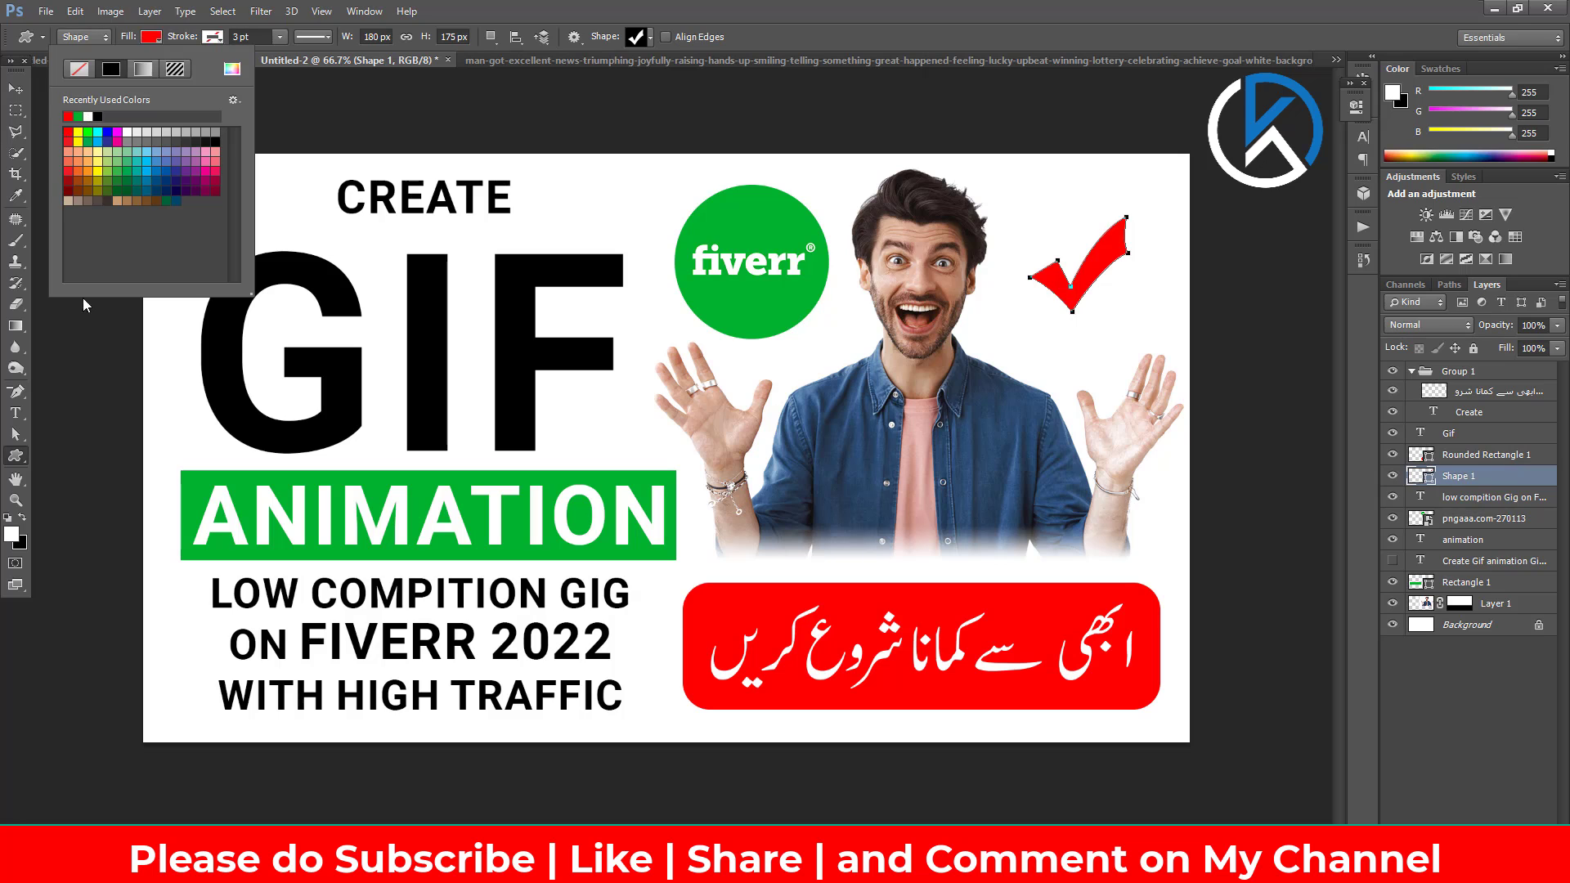
{"action": "left_click", "coordinate": [16, 111]}
Step: Set the GIF headline to Bold and nudge the red checkmark lower
{"action": "key", "text": "v"}
{"action": "left_click", "coordinate": [527, 346]}
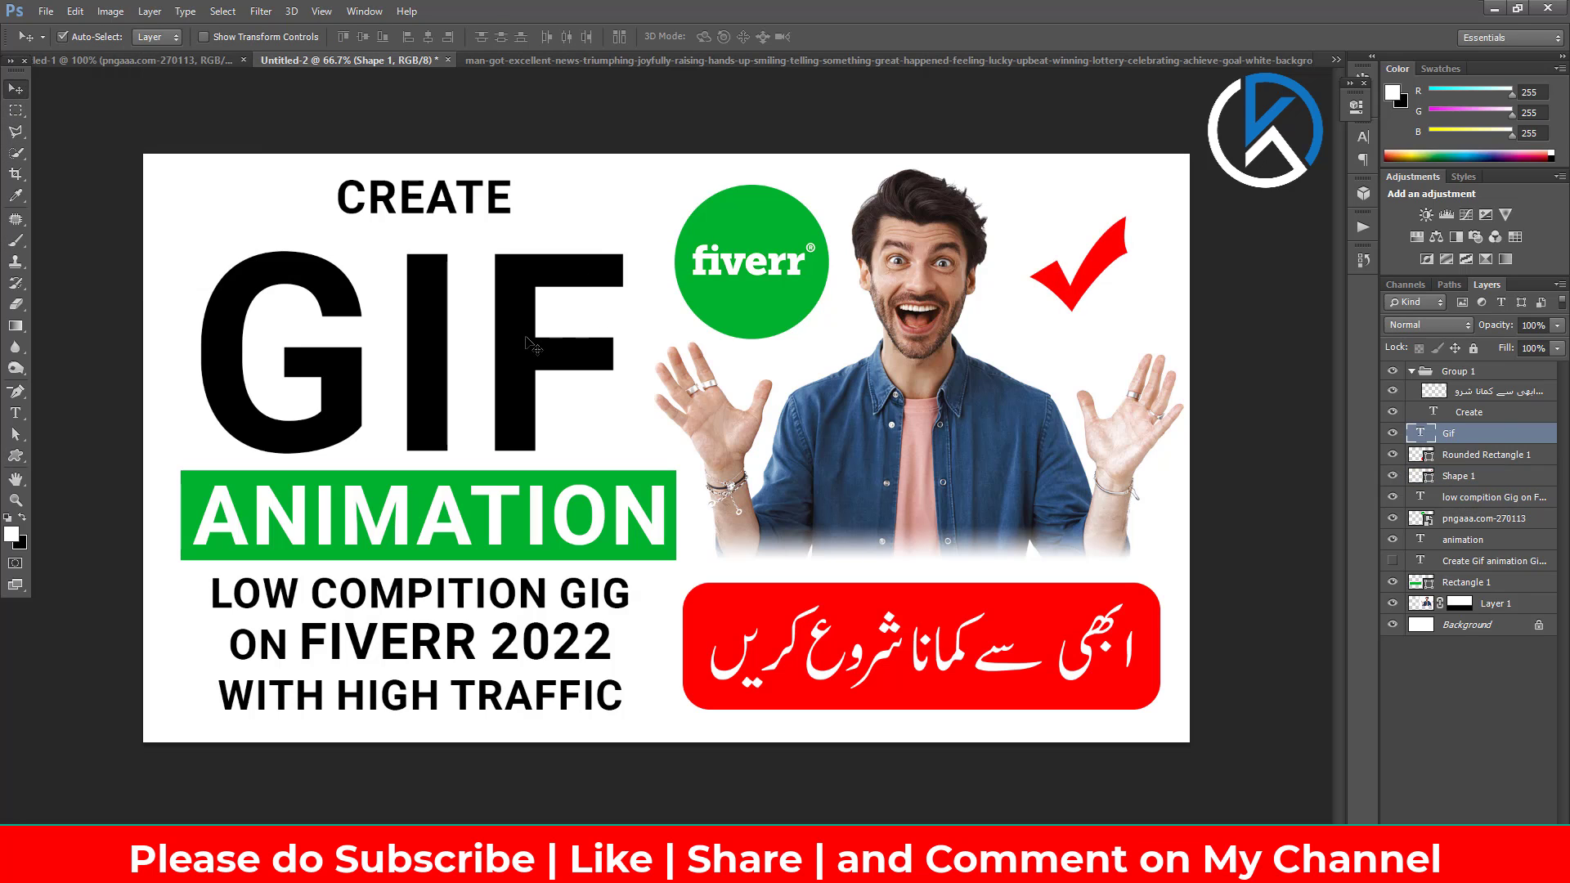
{"action": "double_click", "coordinate": [1420, 433]}
{"action": "left_click", "coordinate": [250, 37]}
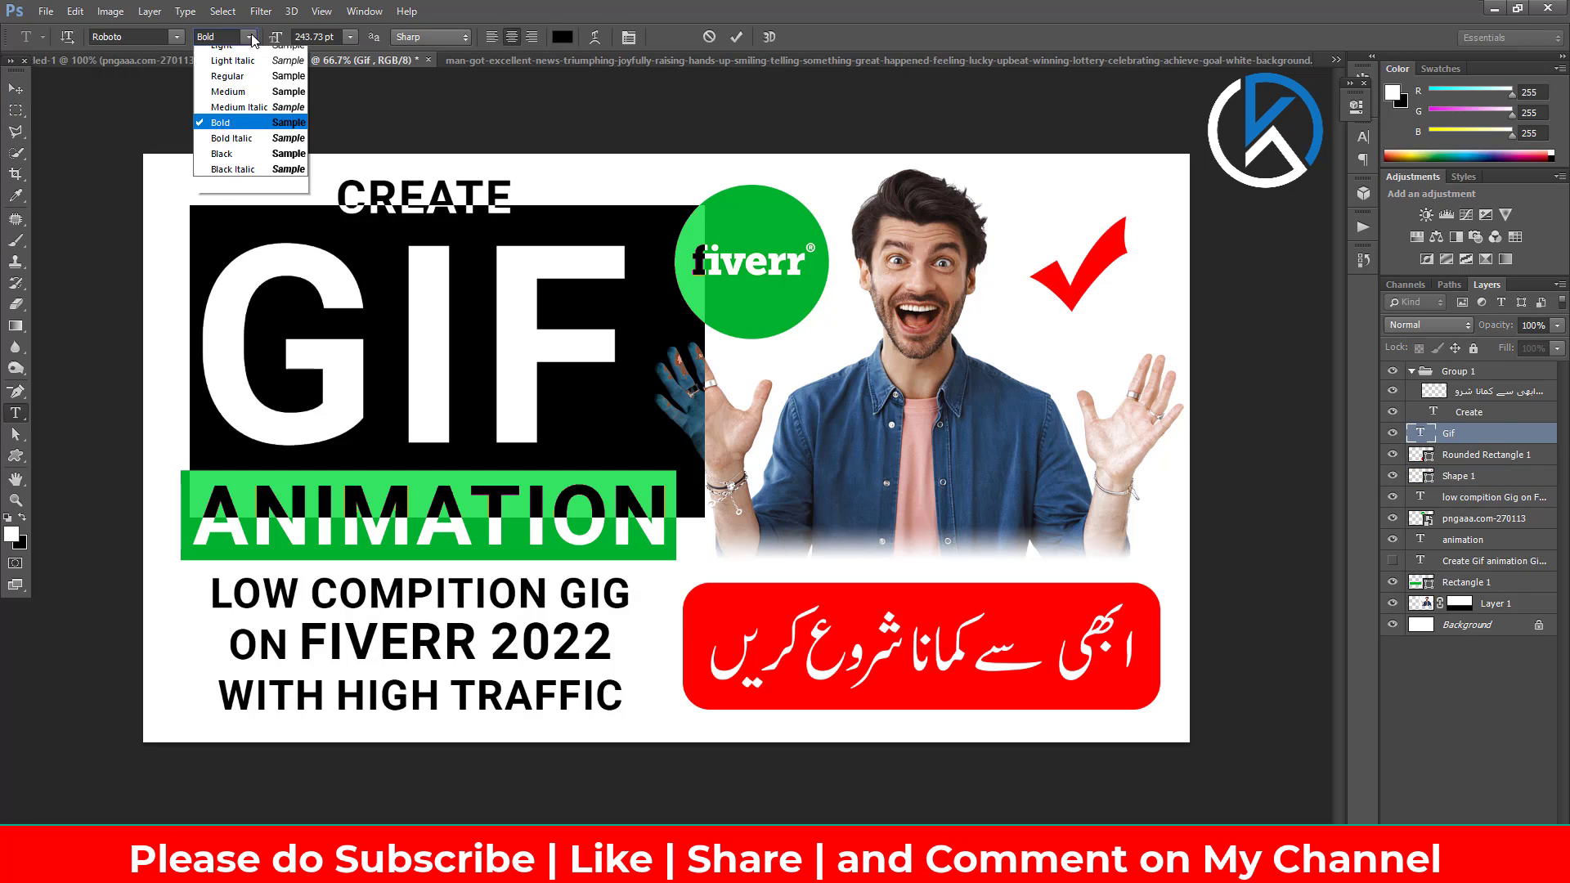
{"action": "key", "text": "Escape"}
{"action": "key", "text": "v"}
{"action": "left_click_drag", "start_coordinate": [1118, 298], "coordinate": [1129, 338]}
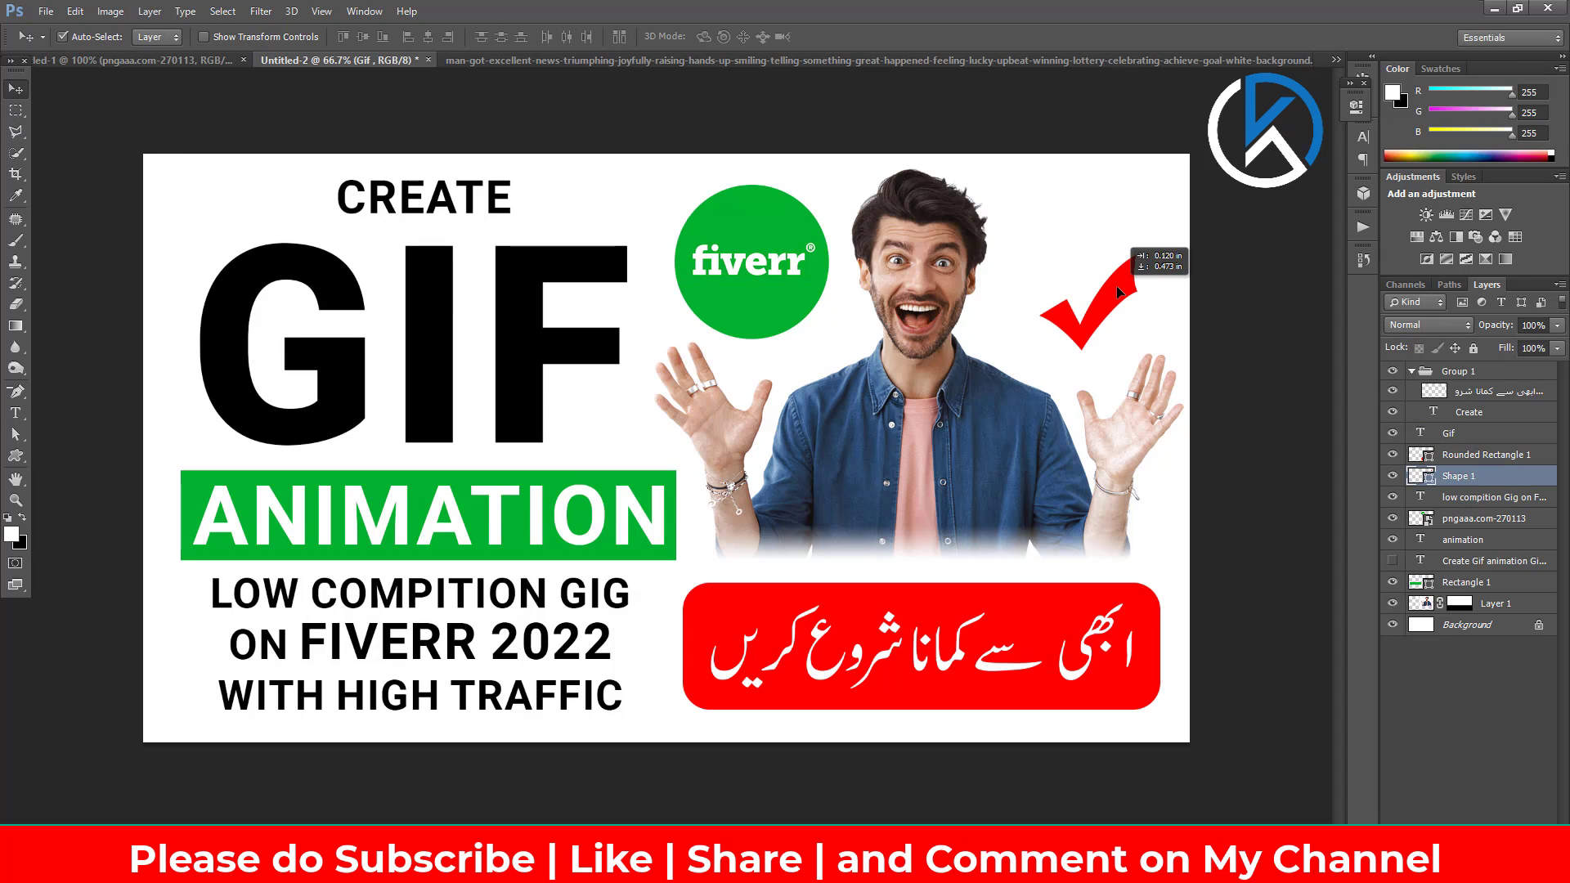
Step: Duplicate the CREATE text to the top right and retype it as WITH / GIG RANKING / TIPS
{"action": "left_click_drag", "start_coordinate": [425, 196], "coordinate": [1065, 211]}
{"action": "double_click", "coordinate": [1431, 412]}
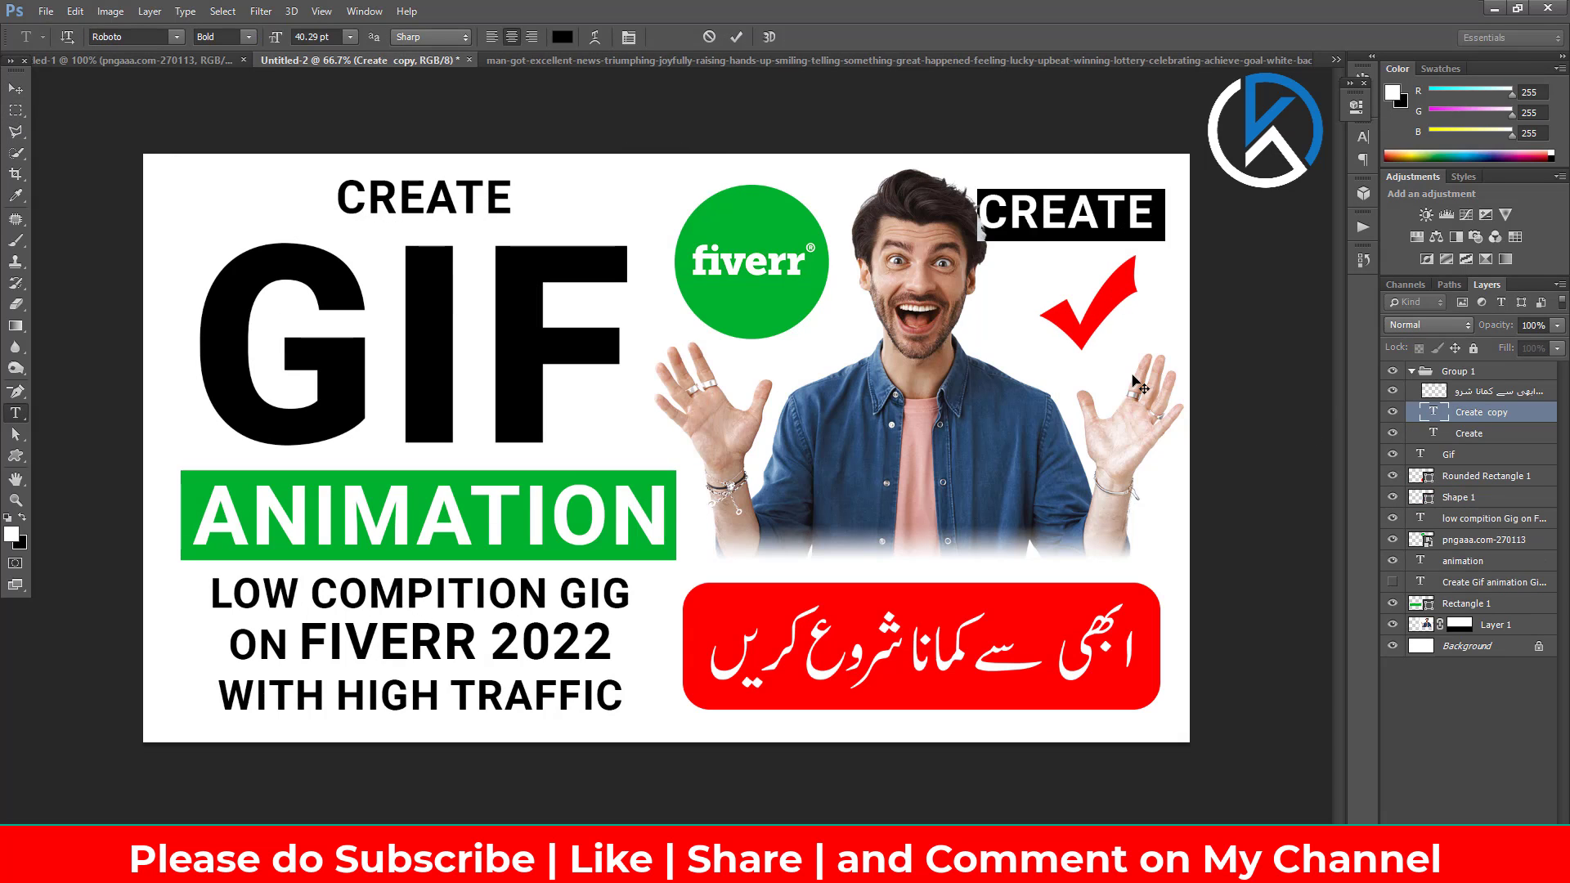
{"action": "type", "text": "WITH"}
{"action": "key", "text": "Return"}
{"action": "type", "text": "GIG"}
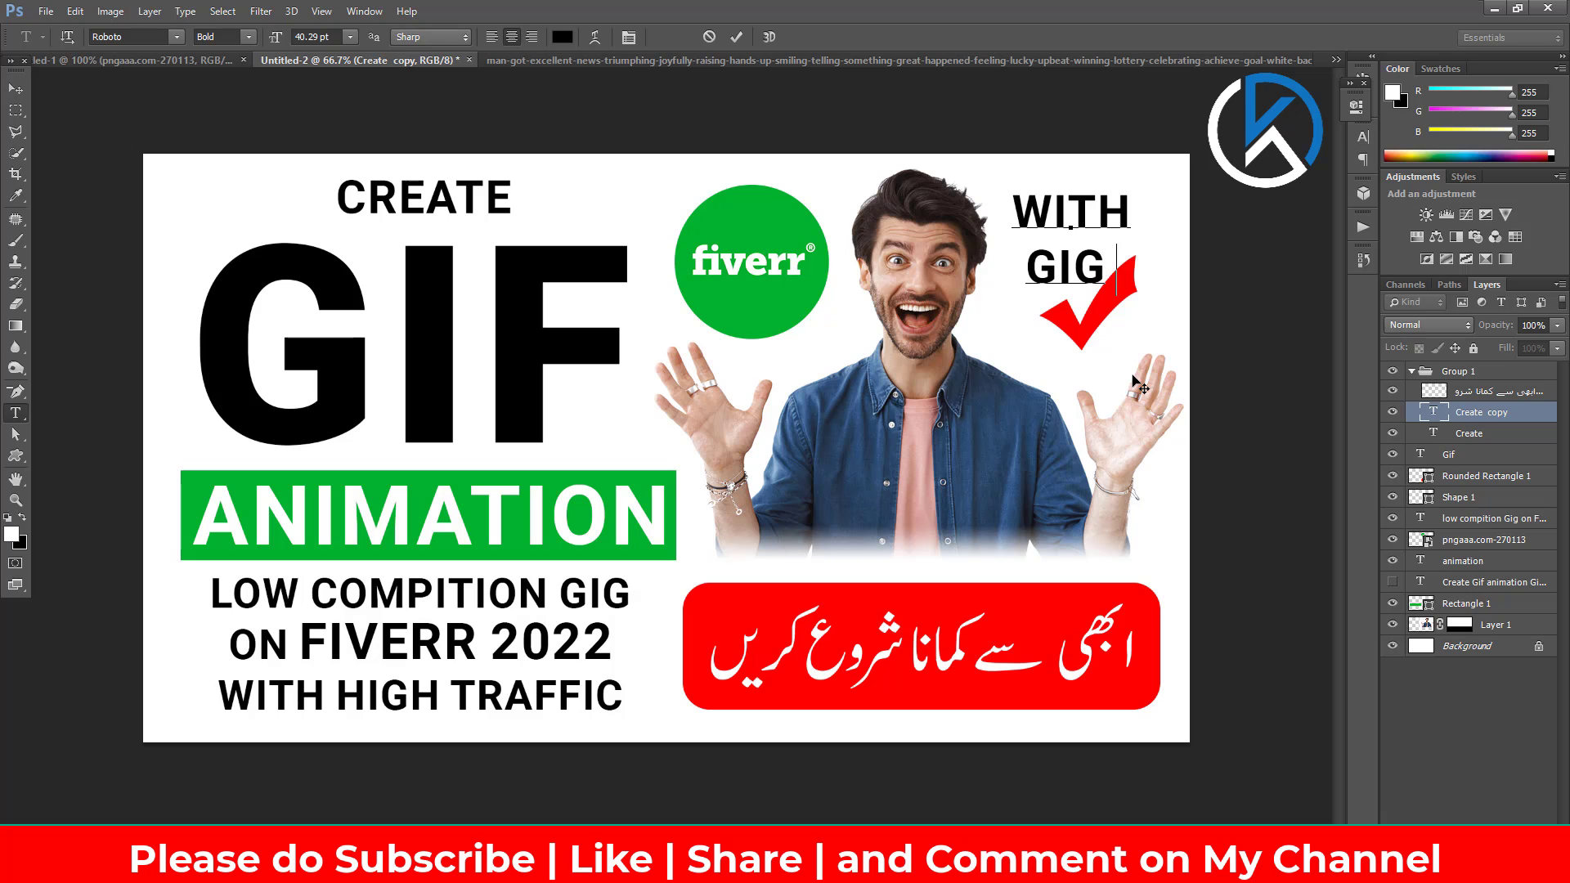
{"action": "type", "text": " RANKING"}
{"action": "key", "text": "Return"}
{"action": "type", "text": "TIPS"}
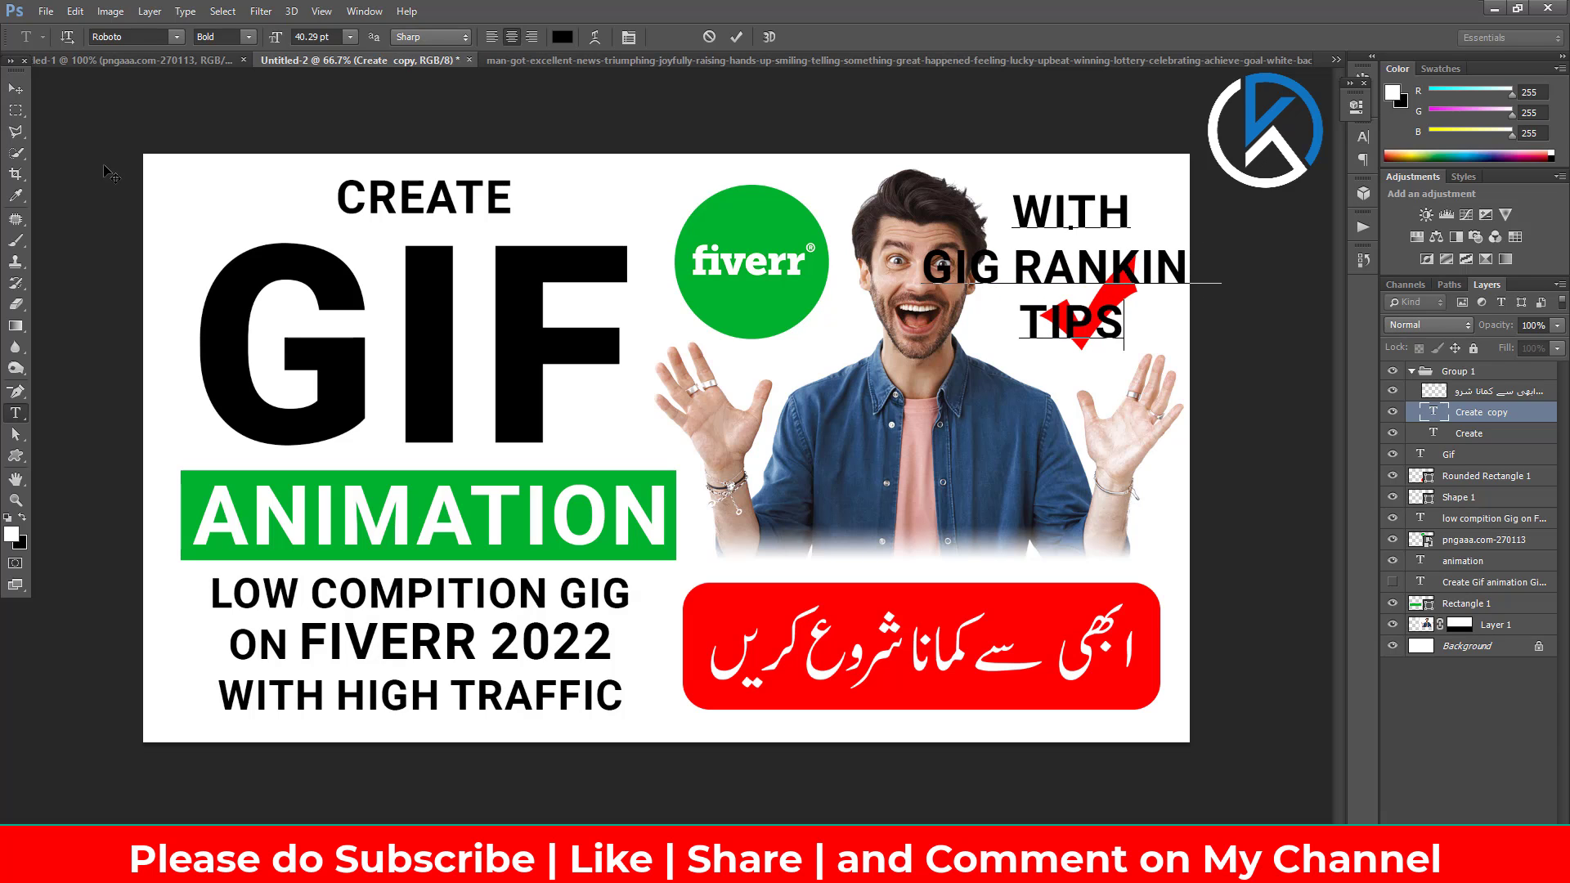
{"action": "key", "text": "ctrl+Return"}
Step: Scale the caption to about 57% and place it above the checkmark
{"action": "key", "text": "ctrl+t"}
{"action": "left_click_drag", "start_coordinate": [1221, 190], "coordinate": [1148, 201]}
{"action": "left_click_drag", "start_coordinate": [1063, 278], "coordinate": [1068, 225]}
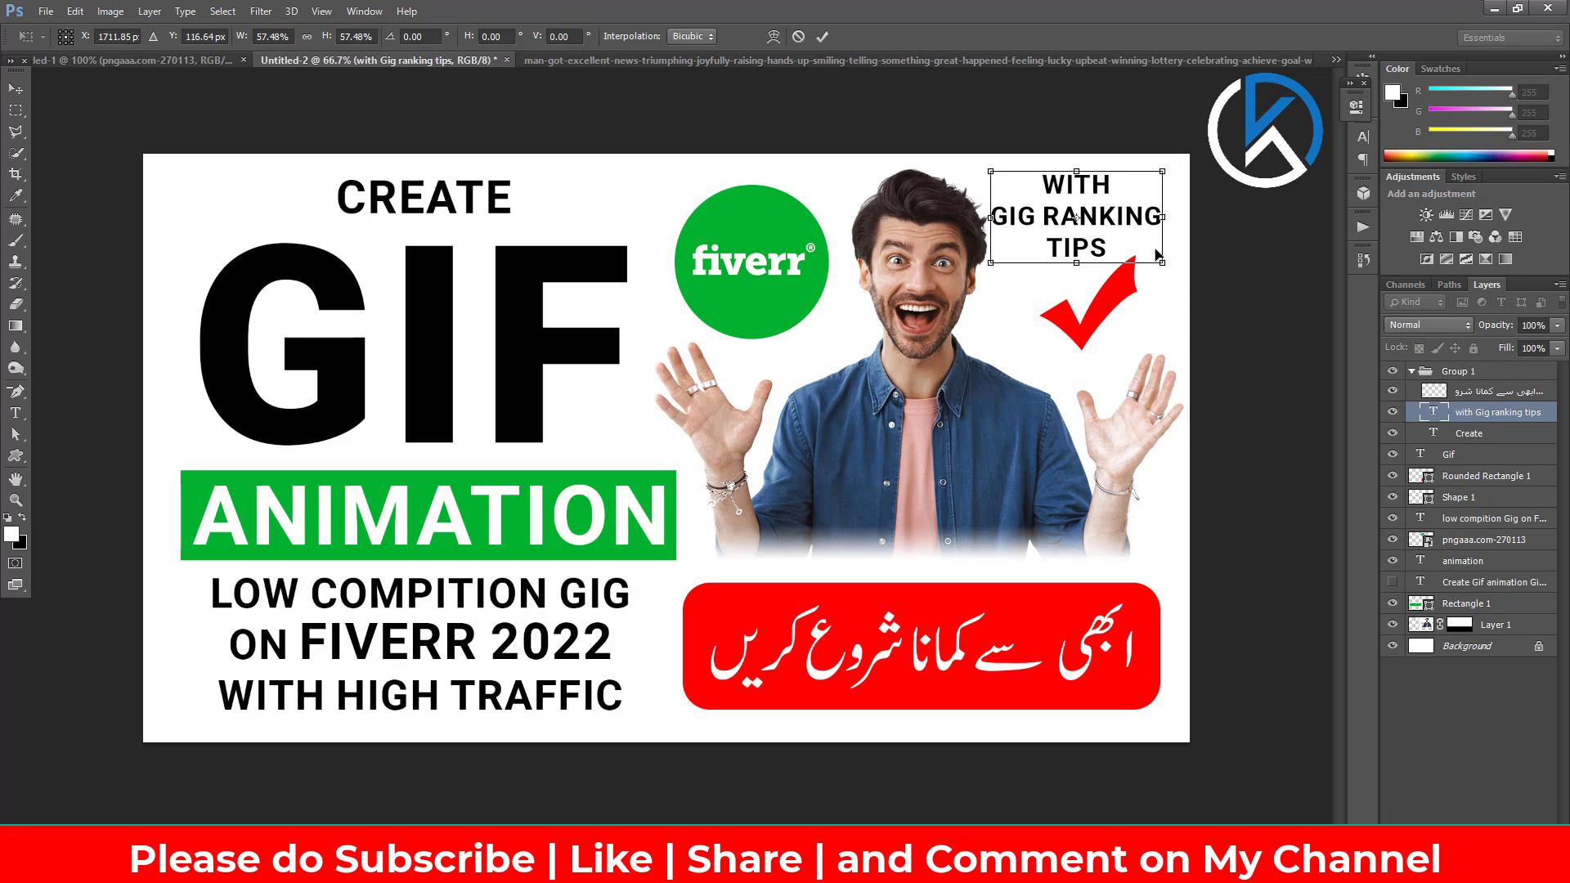
{"action": "key", "text": "Return"}
Step: Add FIVERR so the caption reads WITH FIVERR GIG RANKING TIPS
{"action": "key", "text": "t"}
{"action": "left_click", "coordinate": [1040, 220]}
{"action": "key", "text": "Return"}
{"action": "key", "text": "Up"}
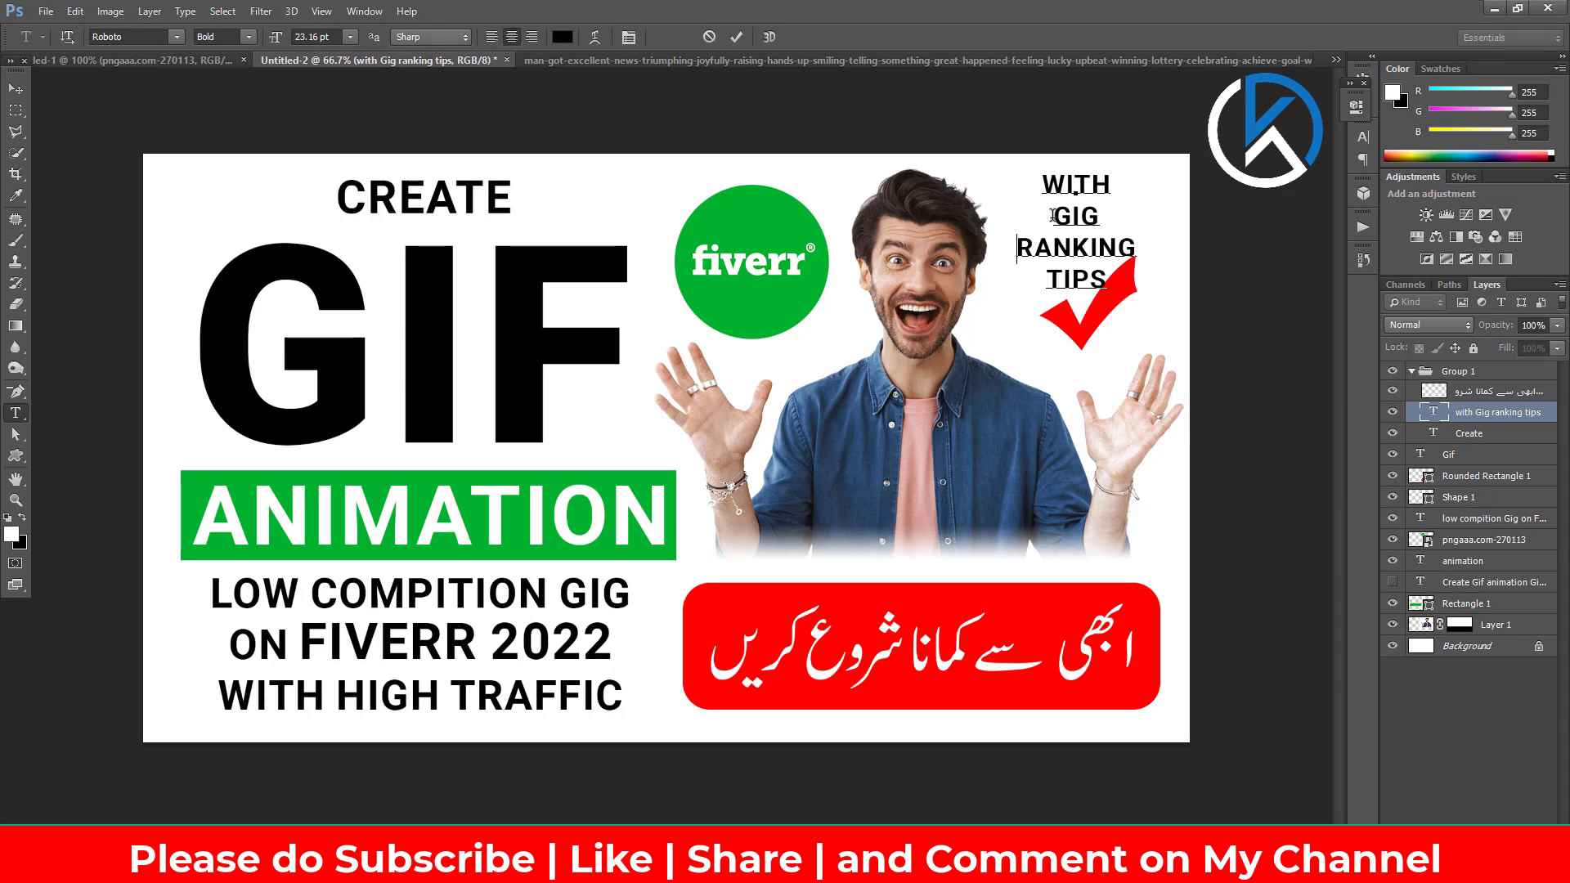
{"action": "type", "text": "FIVERR"}
{"action": "key", "text": "ctrl+Return"}
Step: Nudge the red checkmark down and to the right below the caption
{"action": "key", "text": "v"}
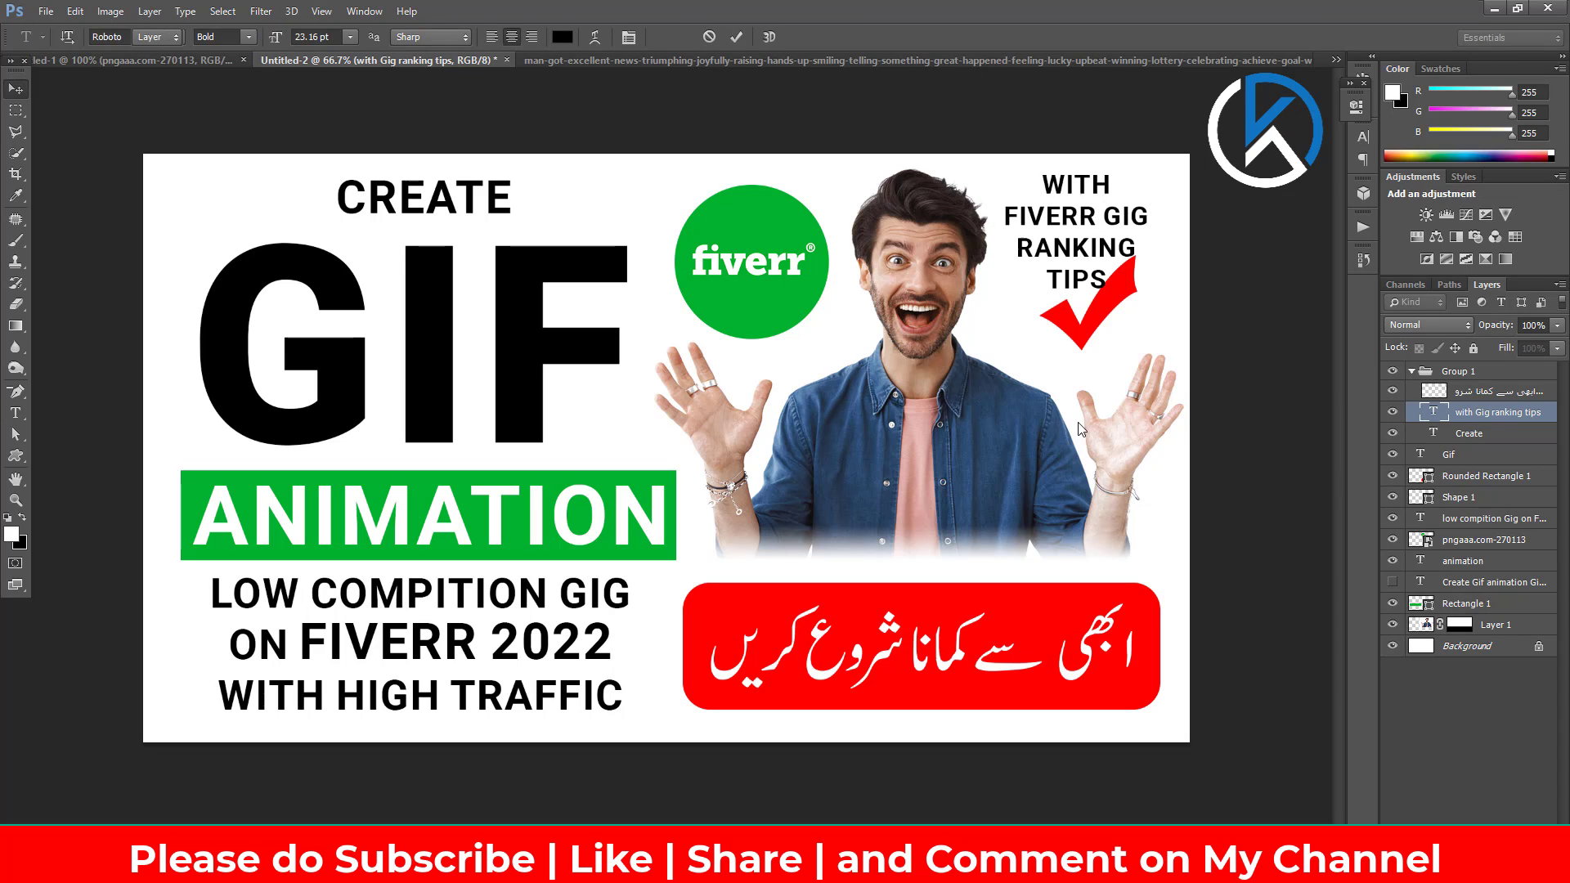
{"action": "left_click_drag", "start_coordinate": [1065, 257], "coordinate": [1079, 281]}
{"action": "double_click", "coordinate": [1087, 282]}
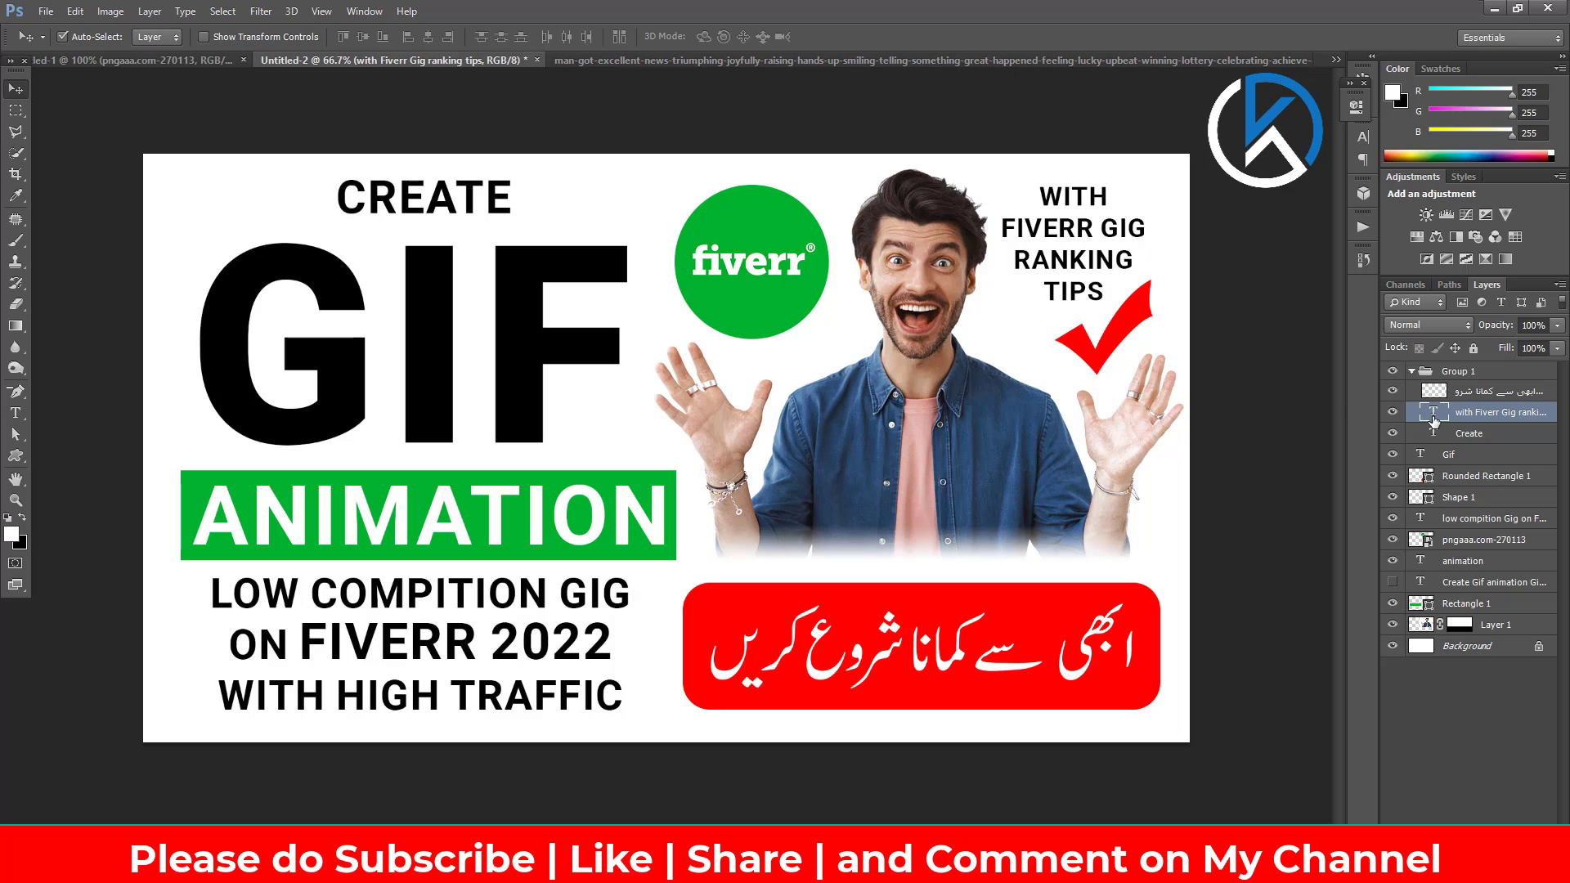
{"action": "key", "text": "ctrl+a"}
{"action": "left_click", "coordinate": [16, 87]}
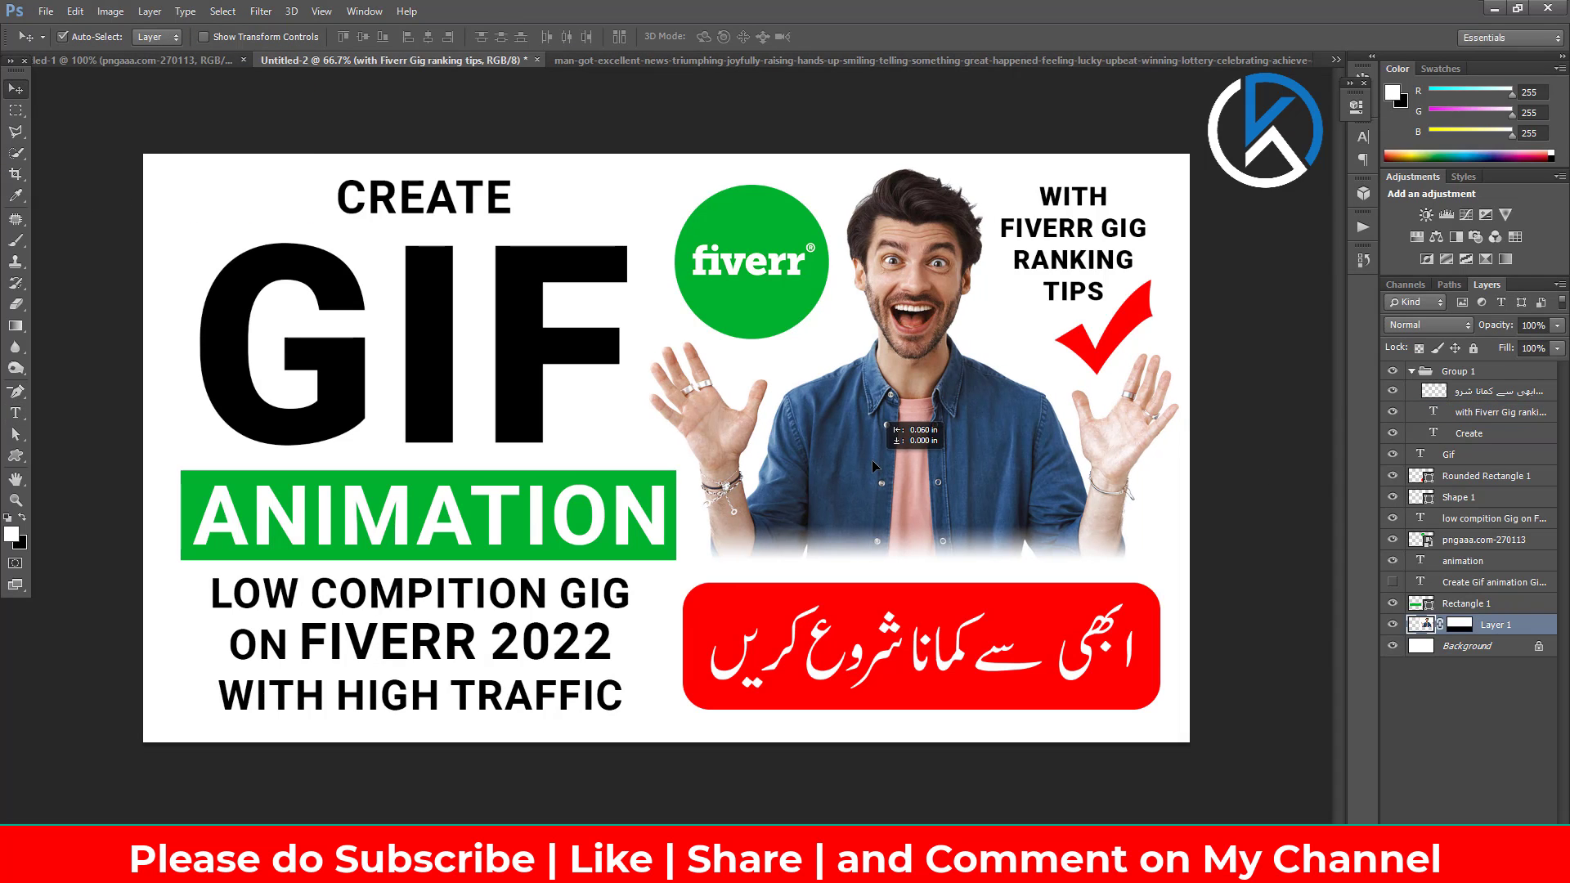
Step: Nudge the excited man image slightly left and zoom out to 50%
{"action": "left_click_drag", "start_coordinate": [907, 433], "coordinate": [897, 436]}
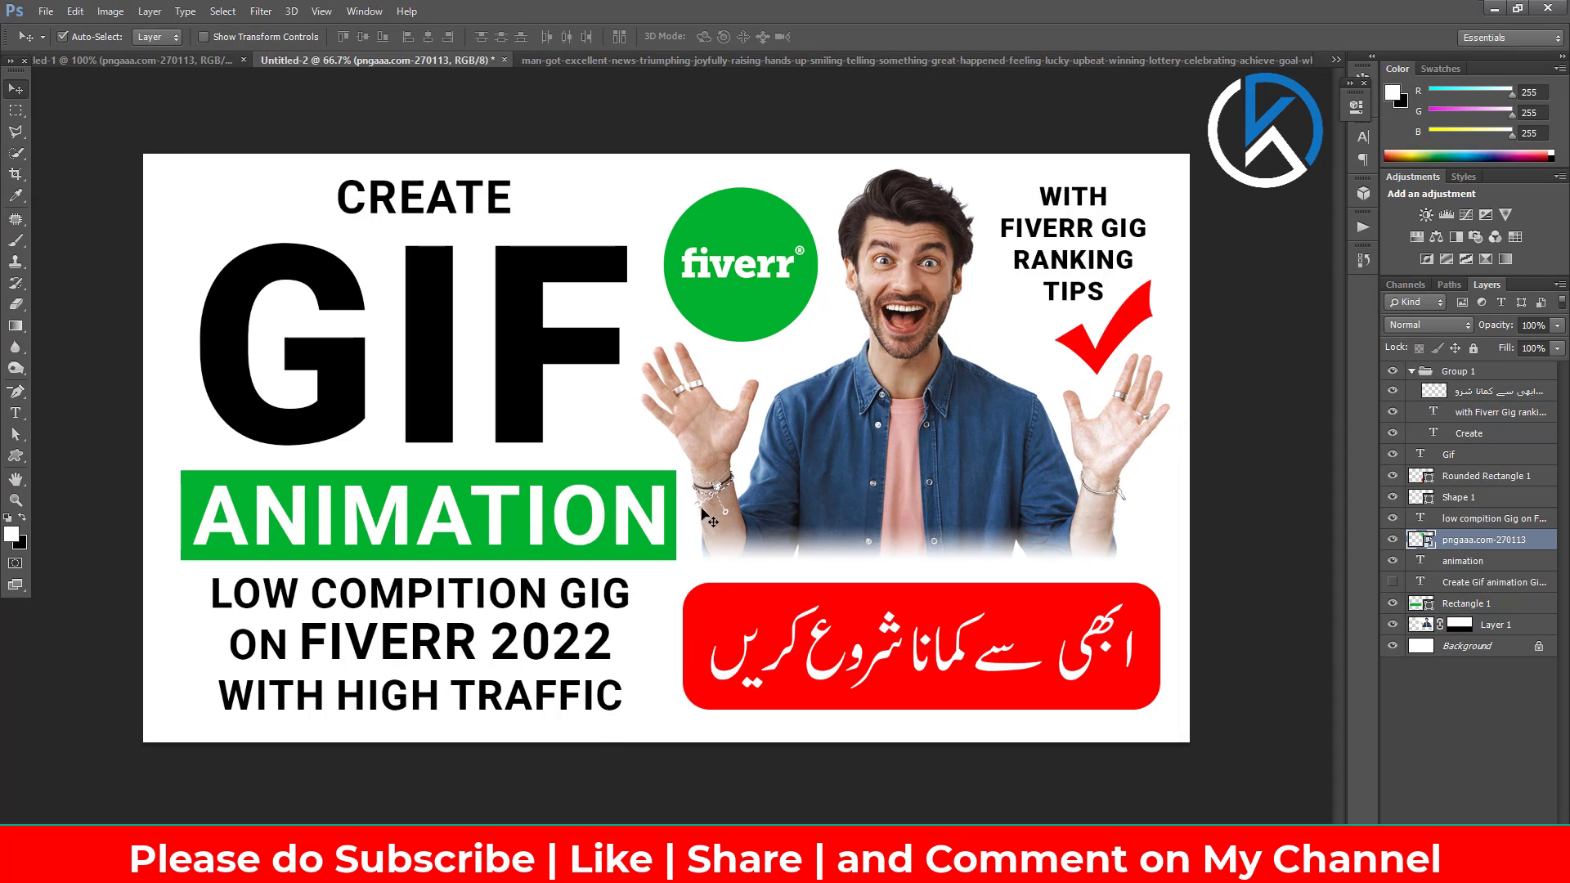
{"action": "key", "text": "ctrl+minus"}
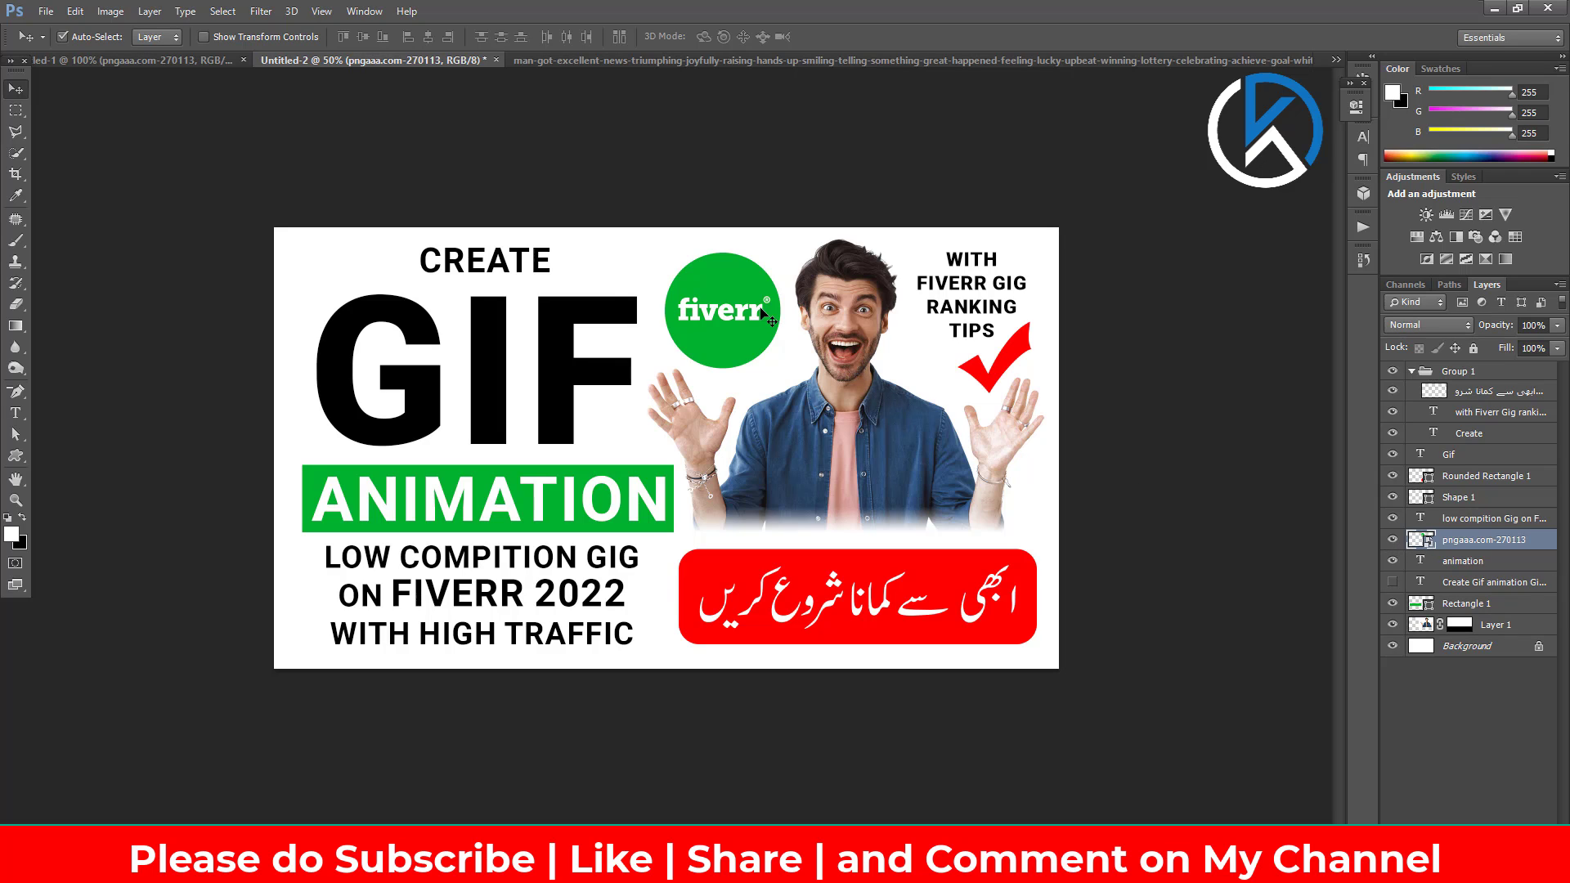
Step: Extend the top headline to 'CREATE FIVERR GIG', correcting the GIF typo to GIG
{"action": "left_click", "coordinate": [501, 270]}
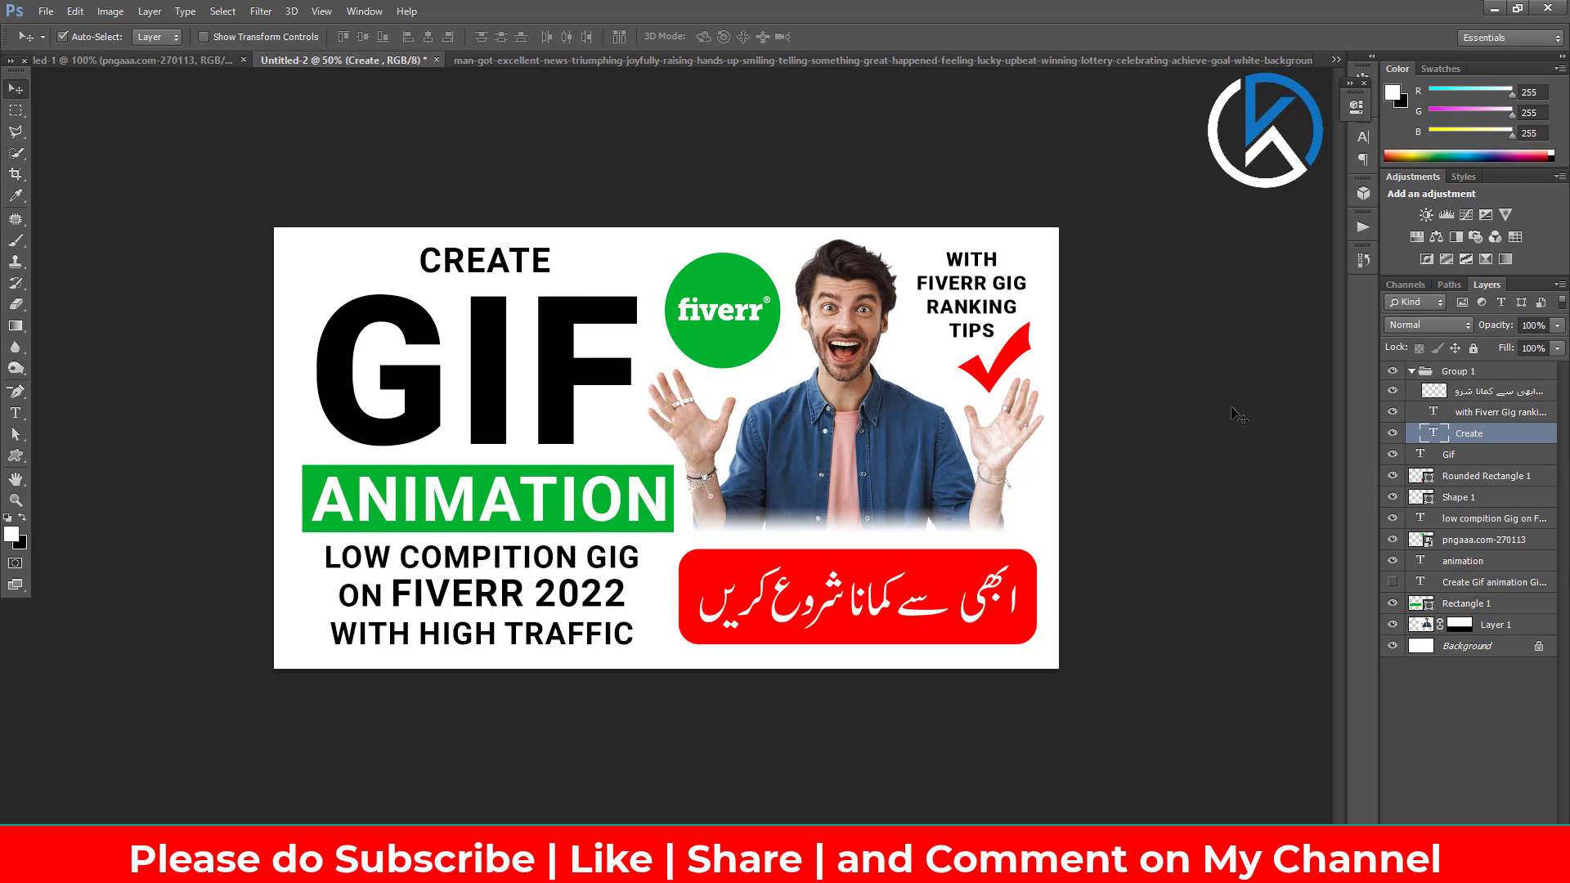
{"action": "double_click", "coordinate": [1432, 433]}
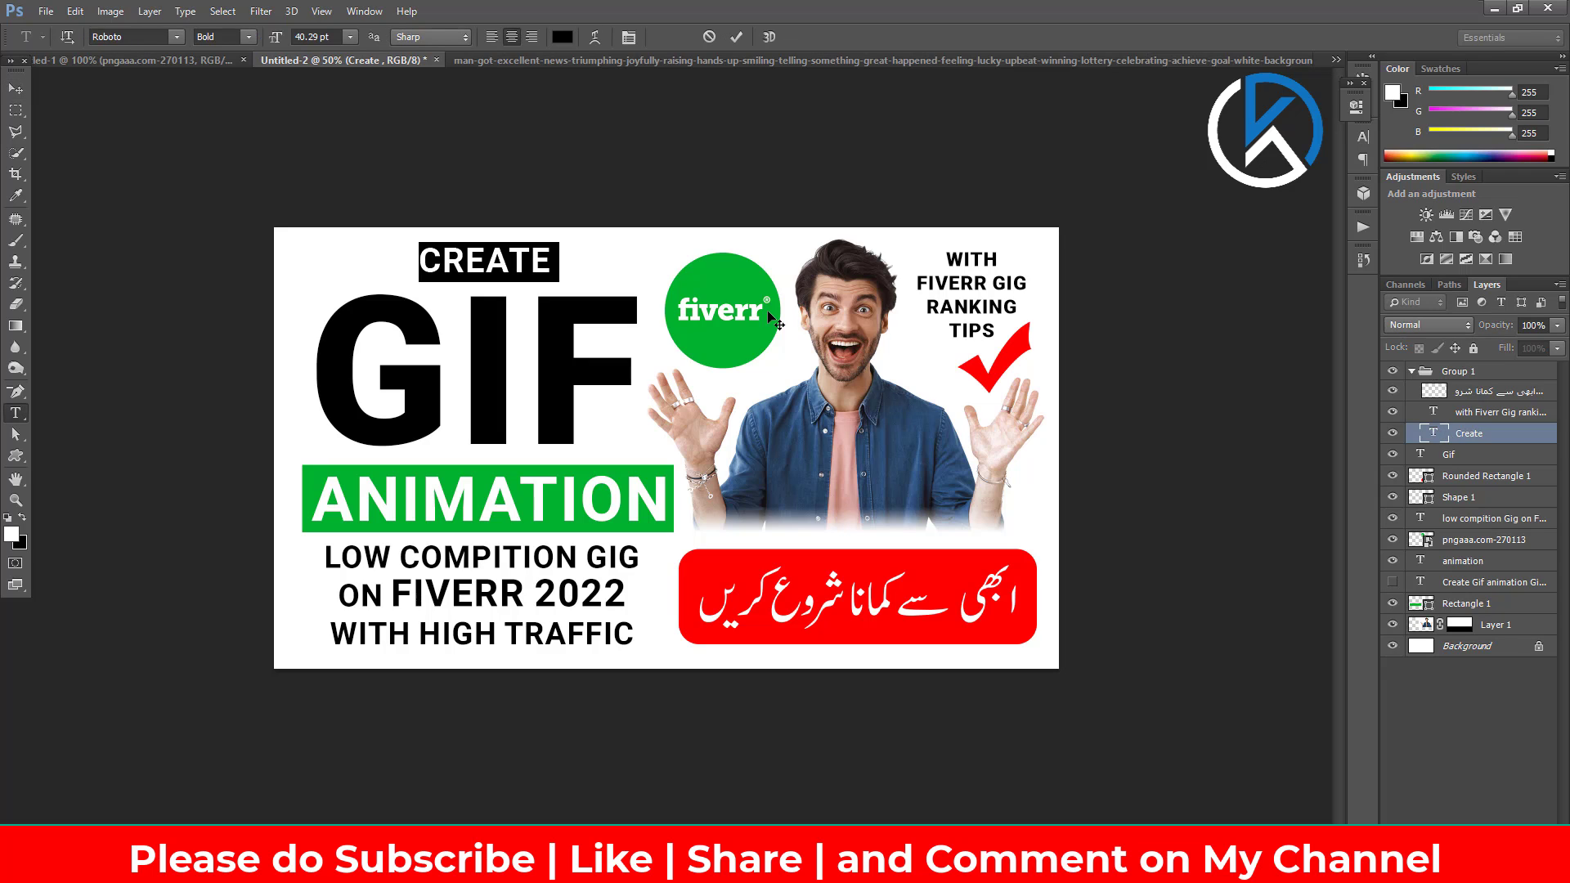
{"action": "left_click", "coordinate": [549, 255]}
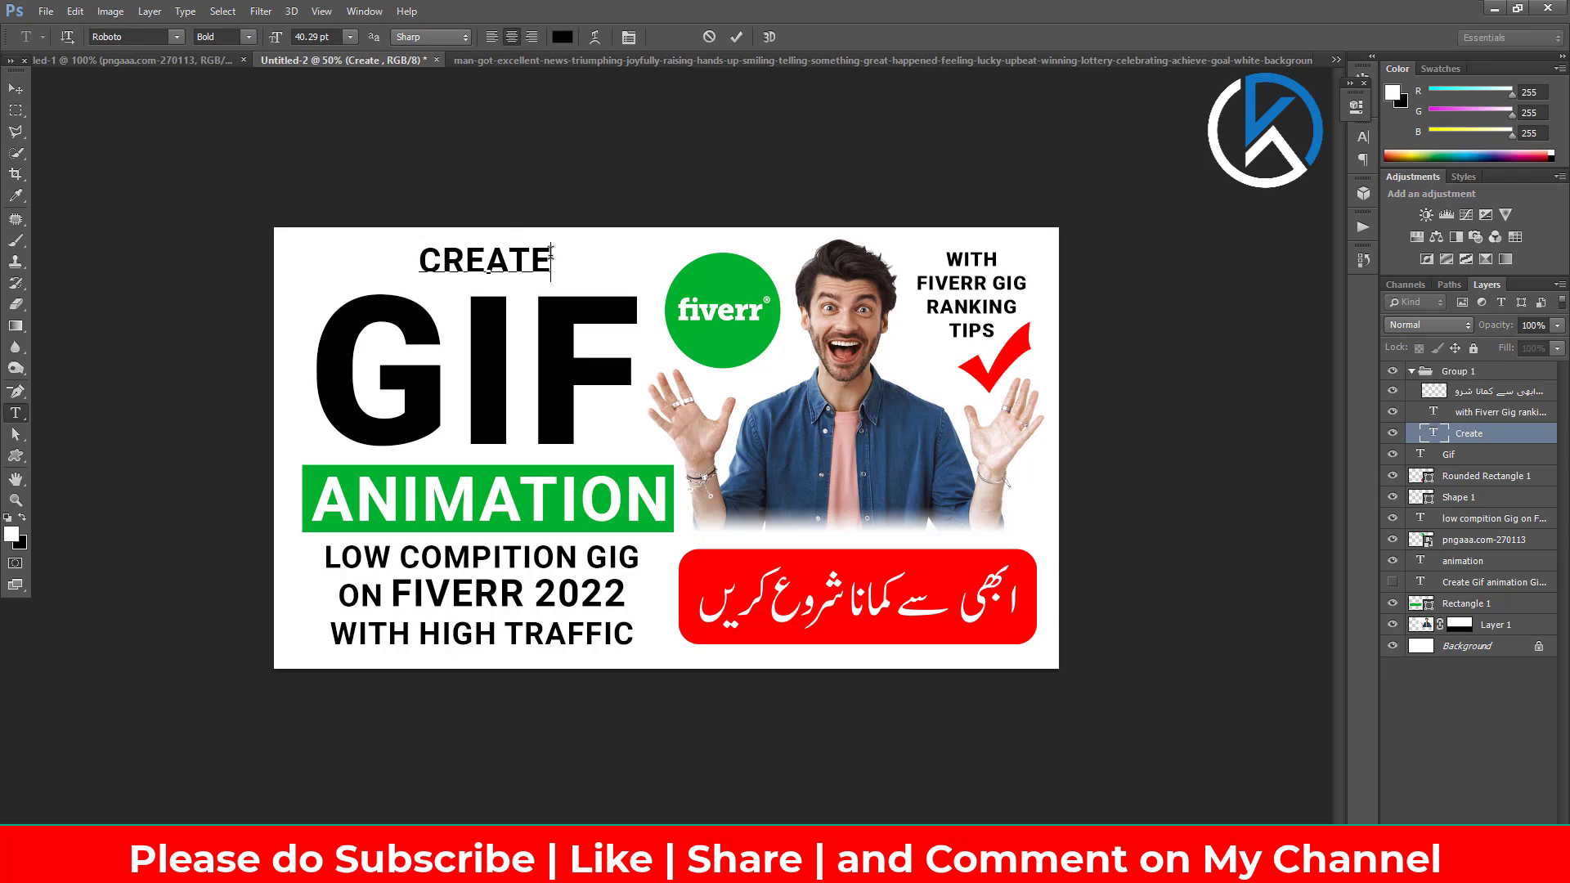
{"action": "type", "text": " FIV"}
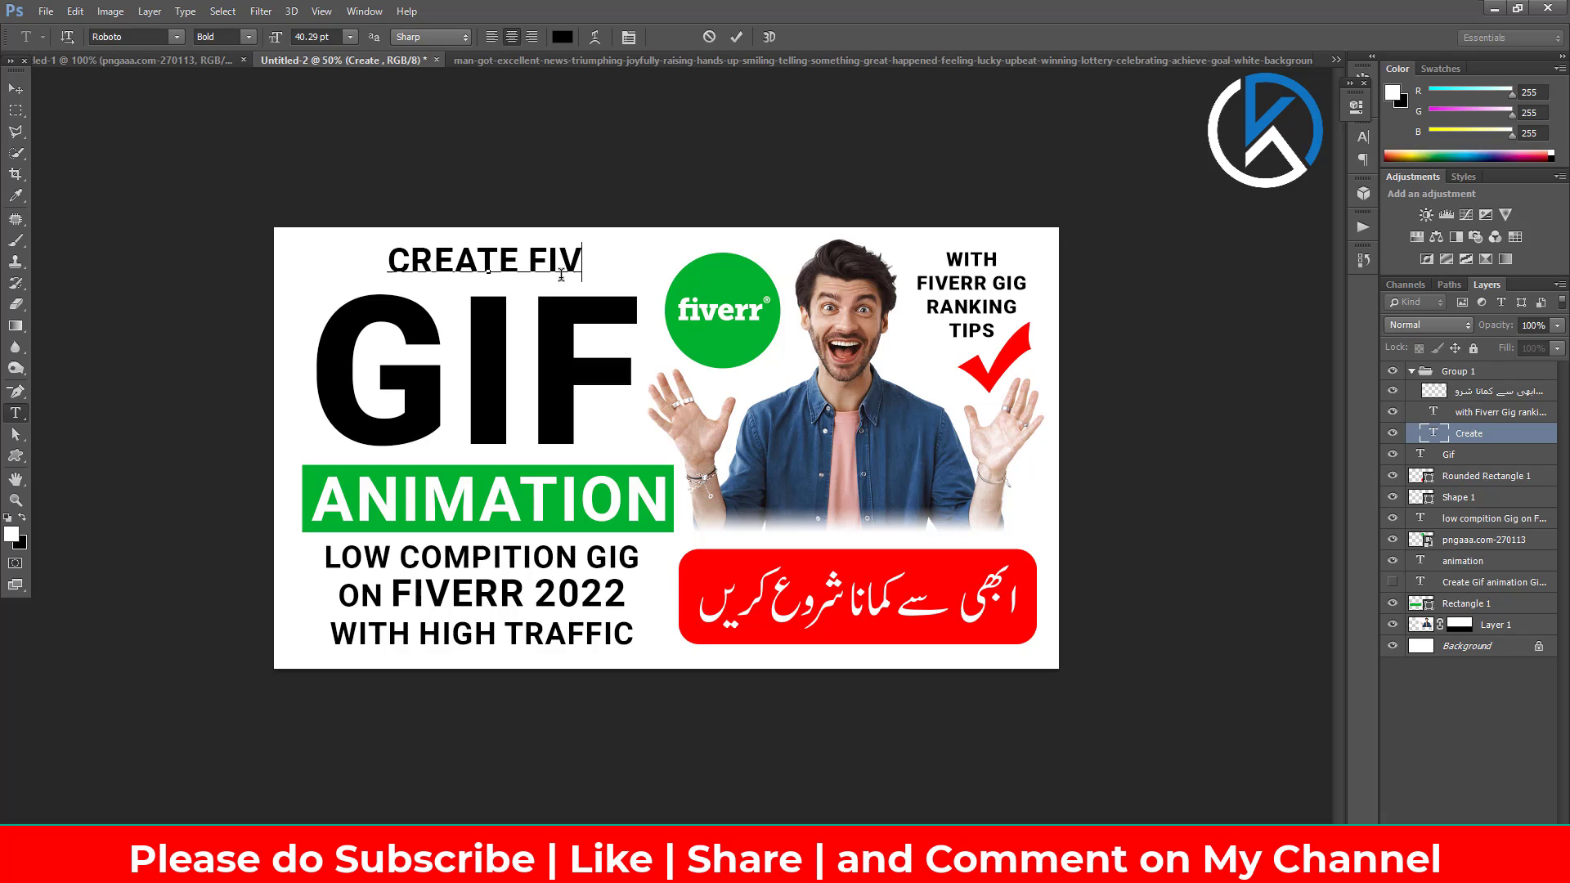
{"action": "type", "text": "ERR"}
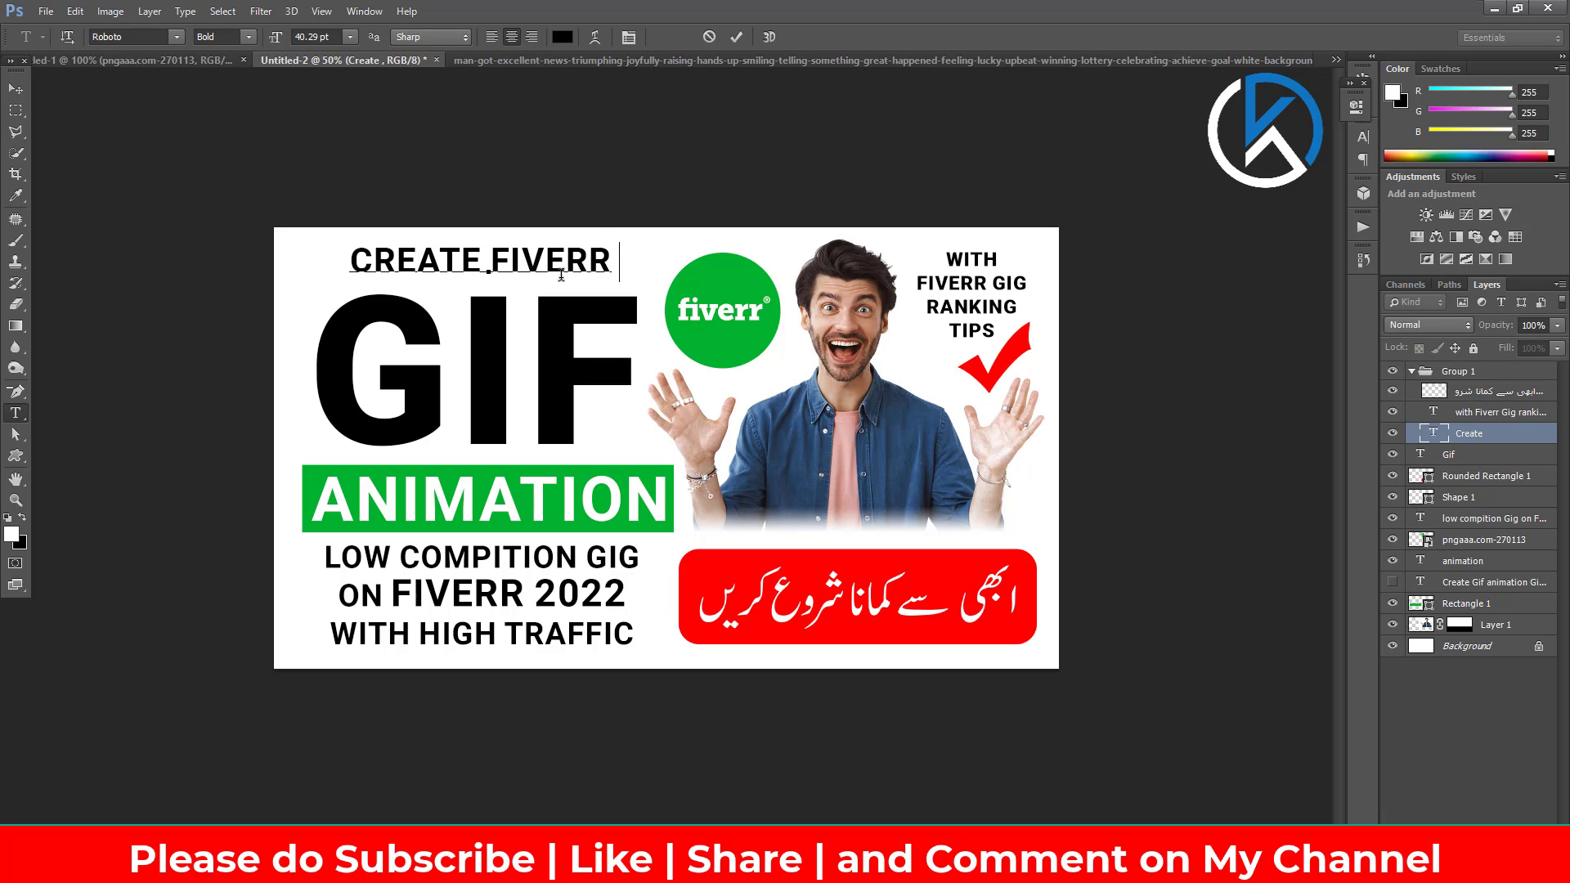
{"action": "type", "text": " GIF"}
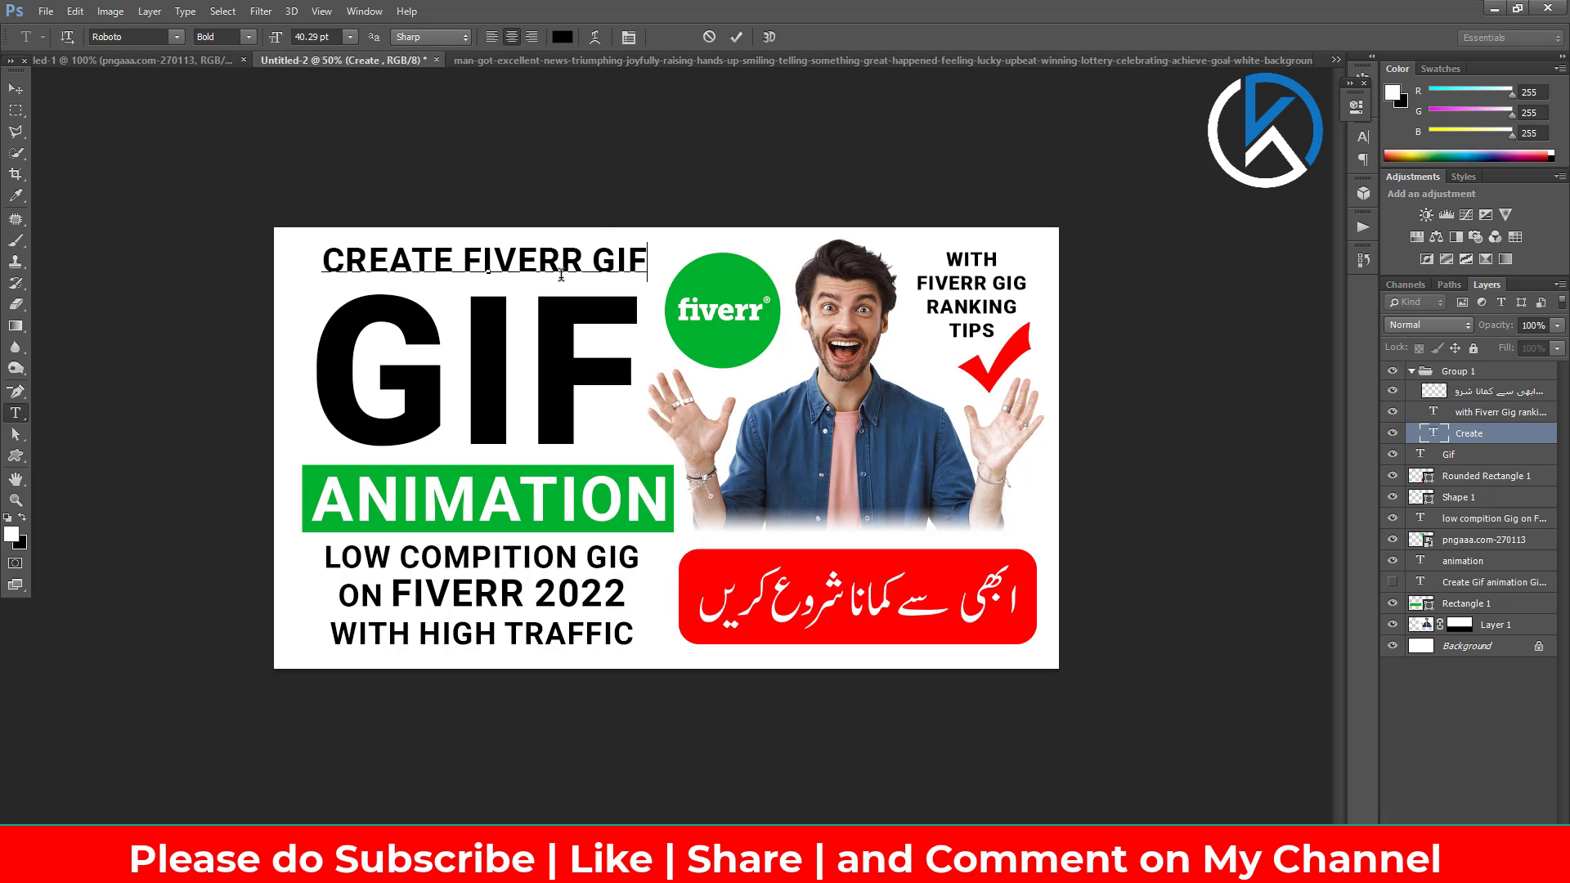
{"action": "key", "text": "BackSpace"}
{"action": "type", "text": "G"}
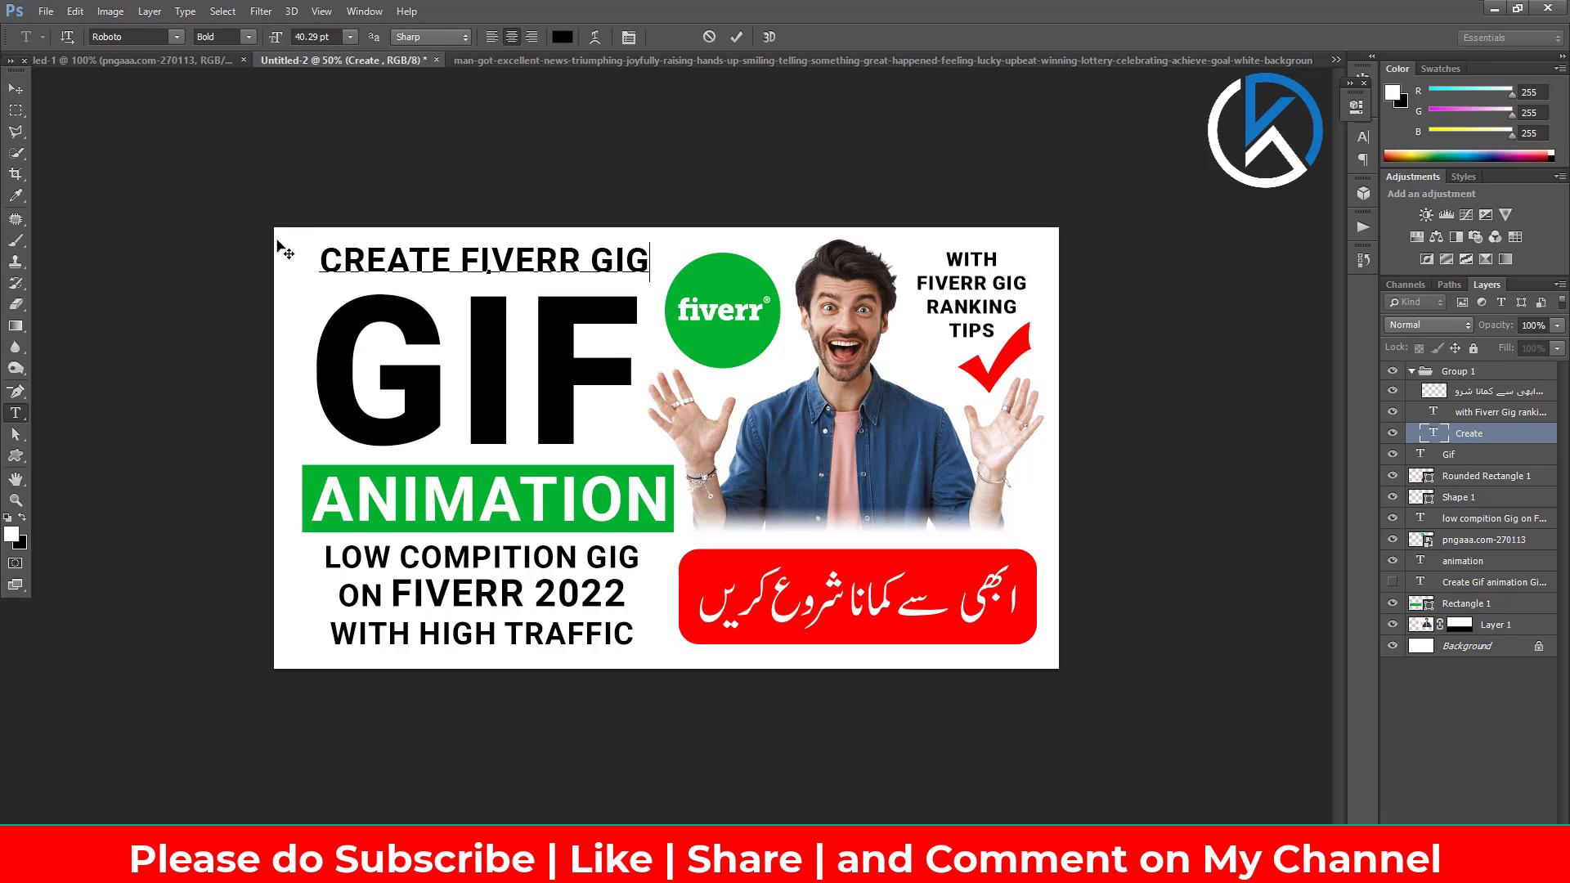
{"action": "left_click", "coordinate": [15, 88]}
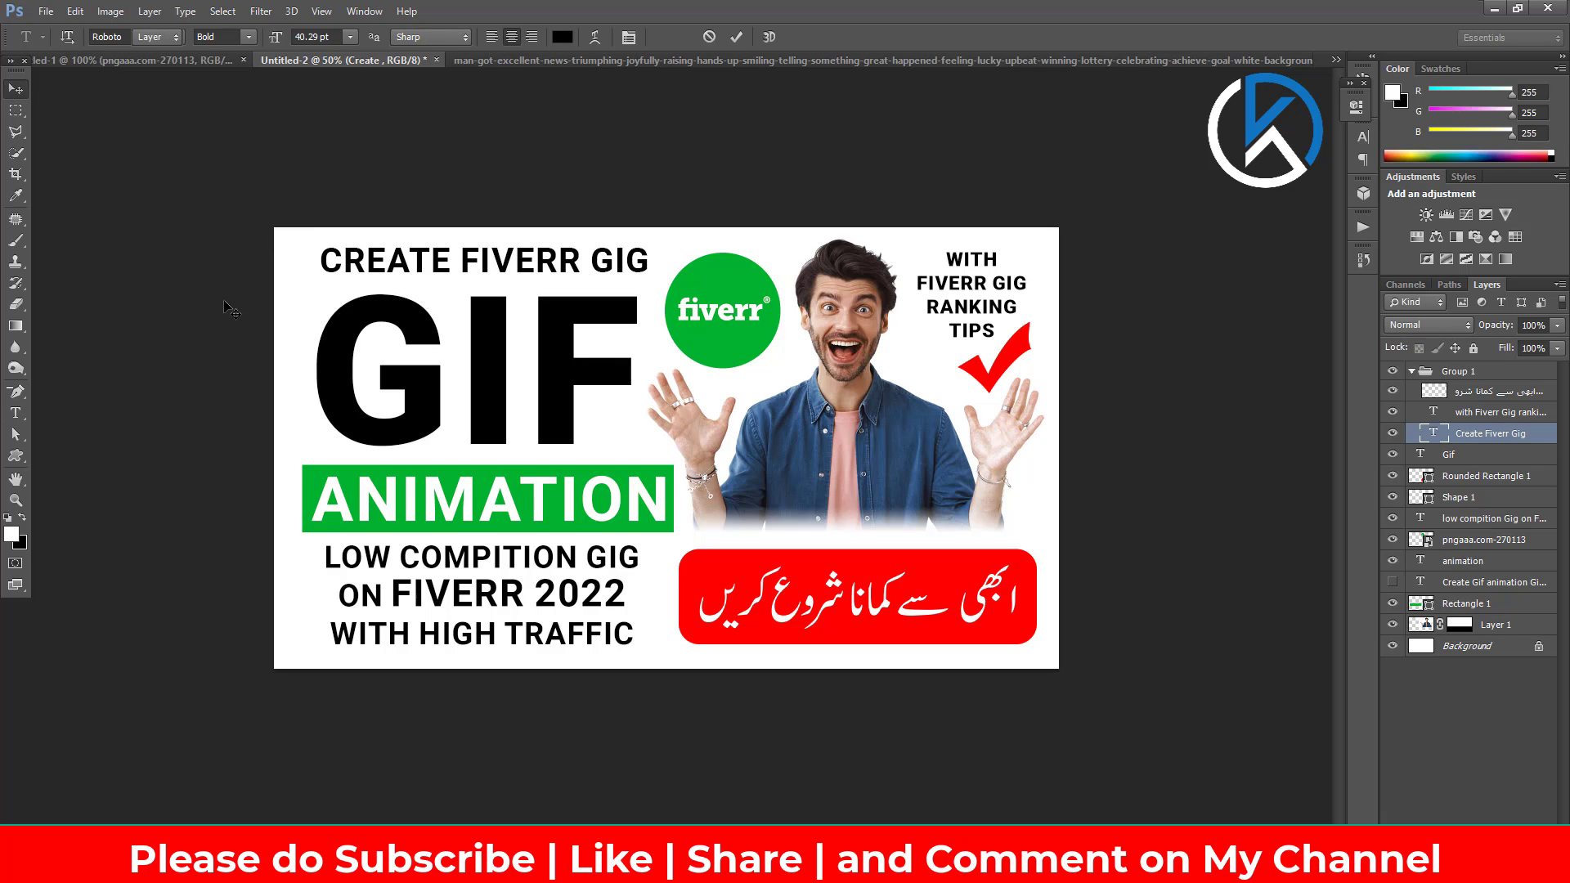
{"action": "left_click", "coordinate": [473, 609]}
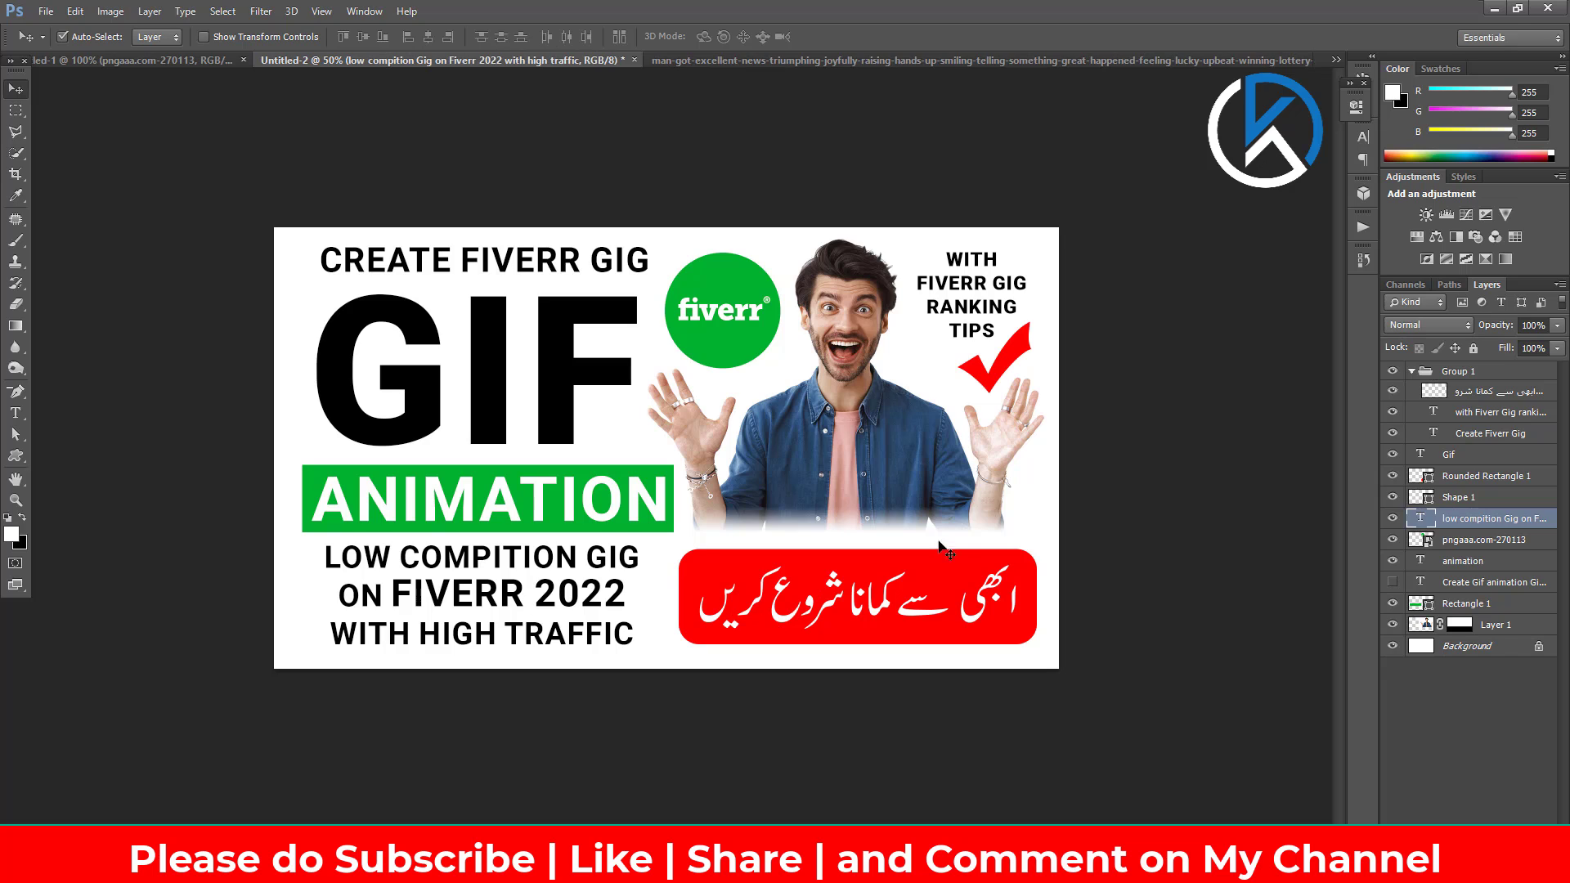
Step: Give the subtitle's word FIVERR the Black font weight and a green colour
{"action": "double_click", "coordinate": [1425, 521]}
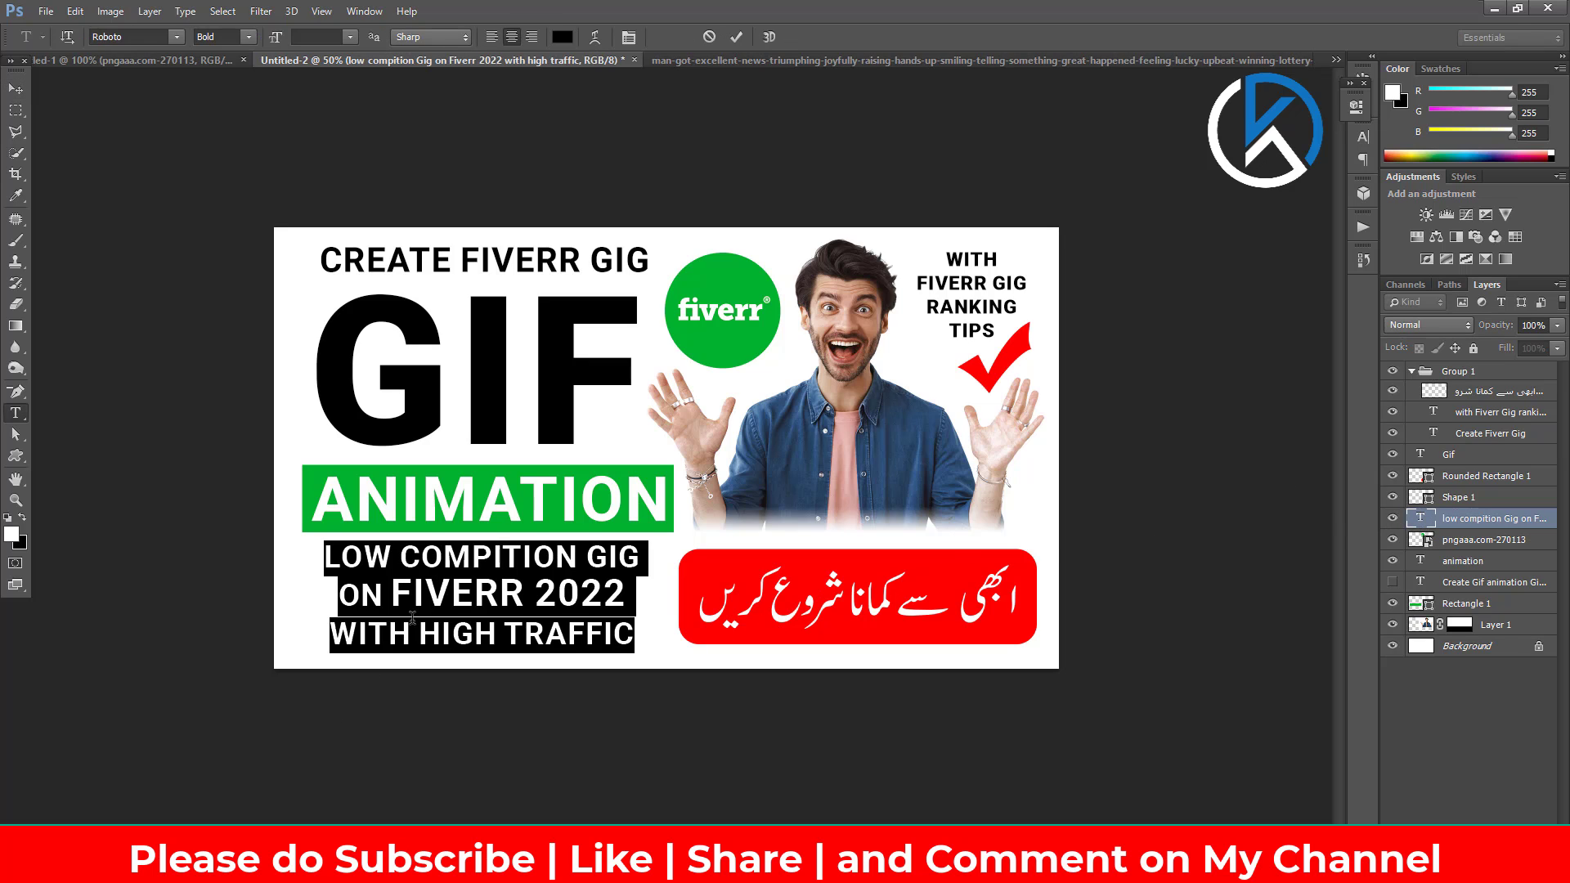
{"action": "left_click_drag", "start_coordinate": [391, 591], "coordinate": [531, 590]}
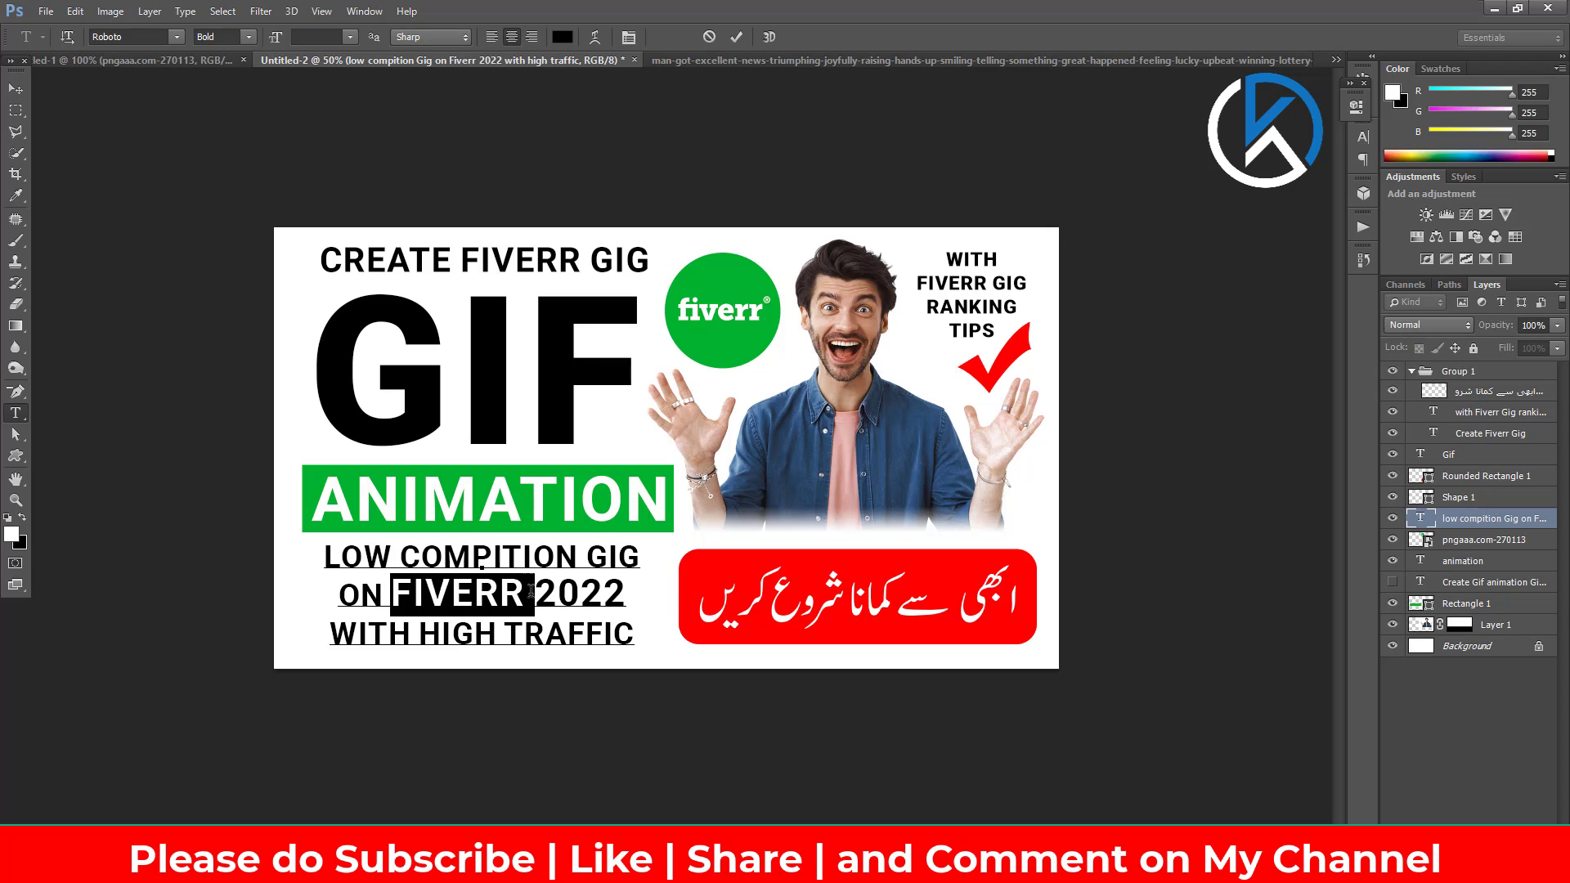
{"action": "left_click", "coordinate": [245, 43]}
{"action": "left_click", "coordinate": [229, 194]}
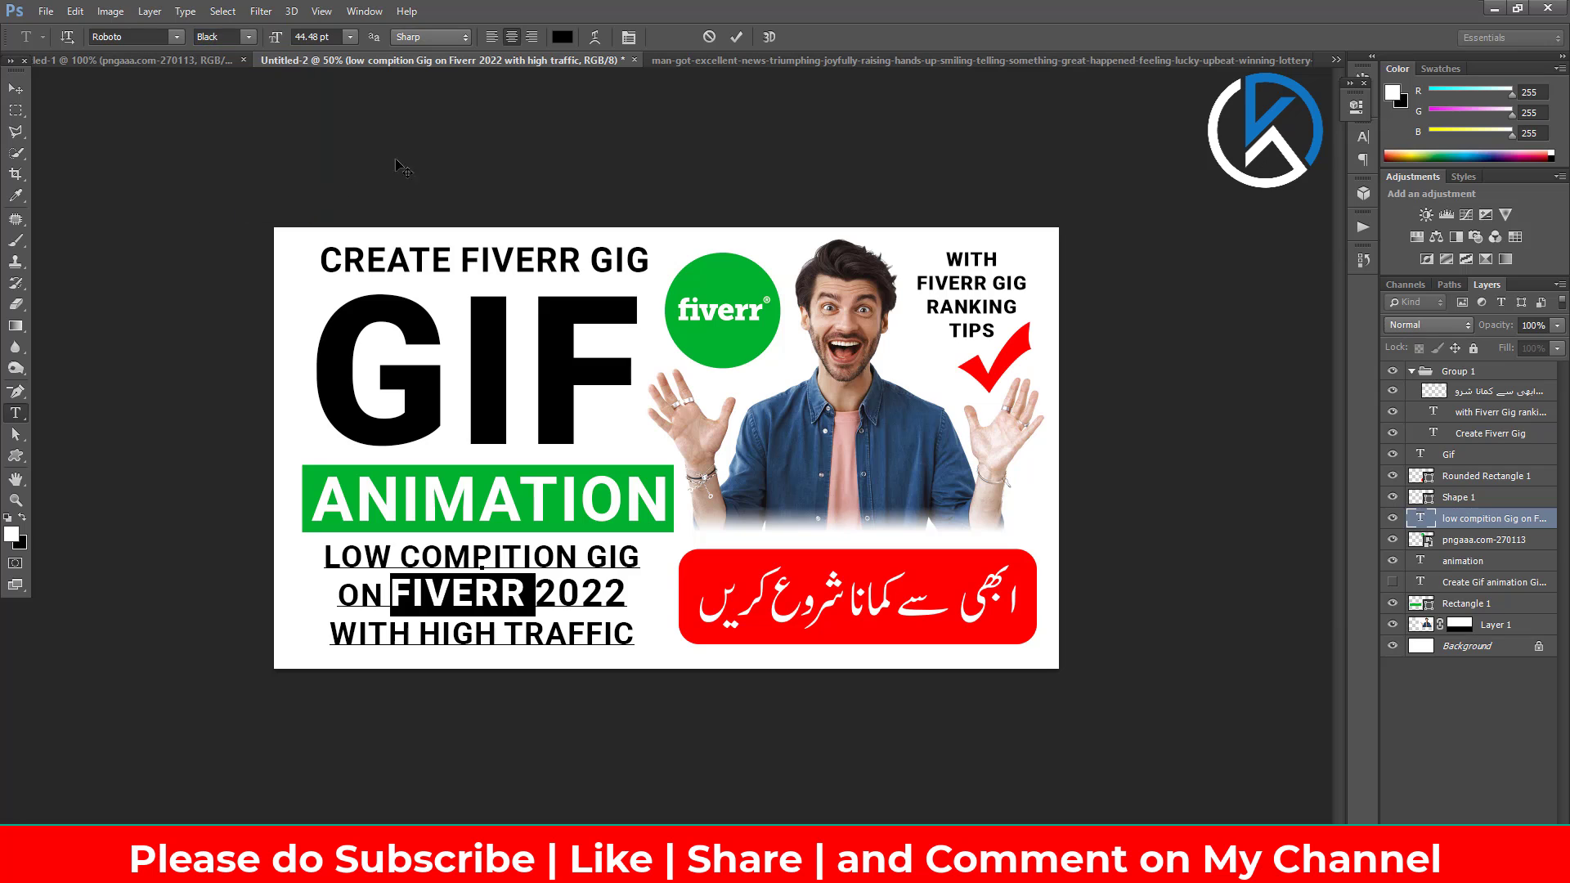
{"action": "left_click", "coordinate": [571, 39]}
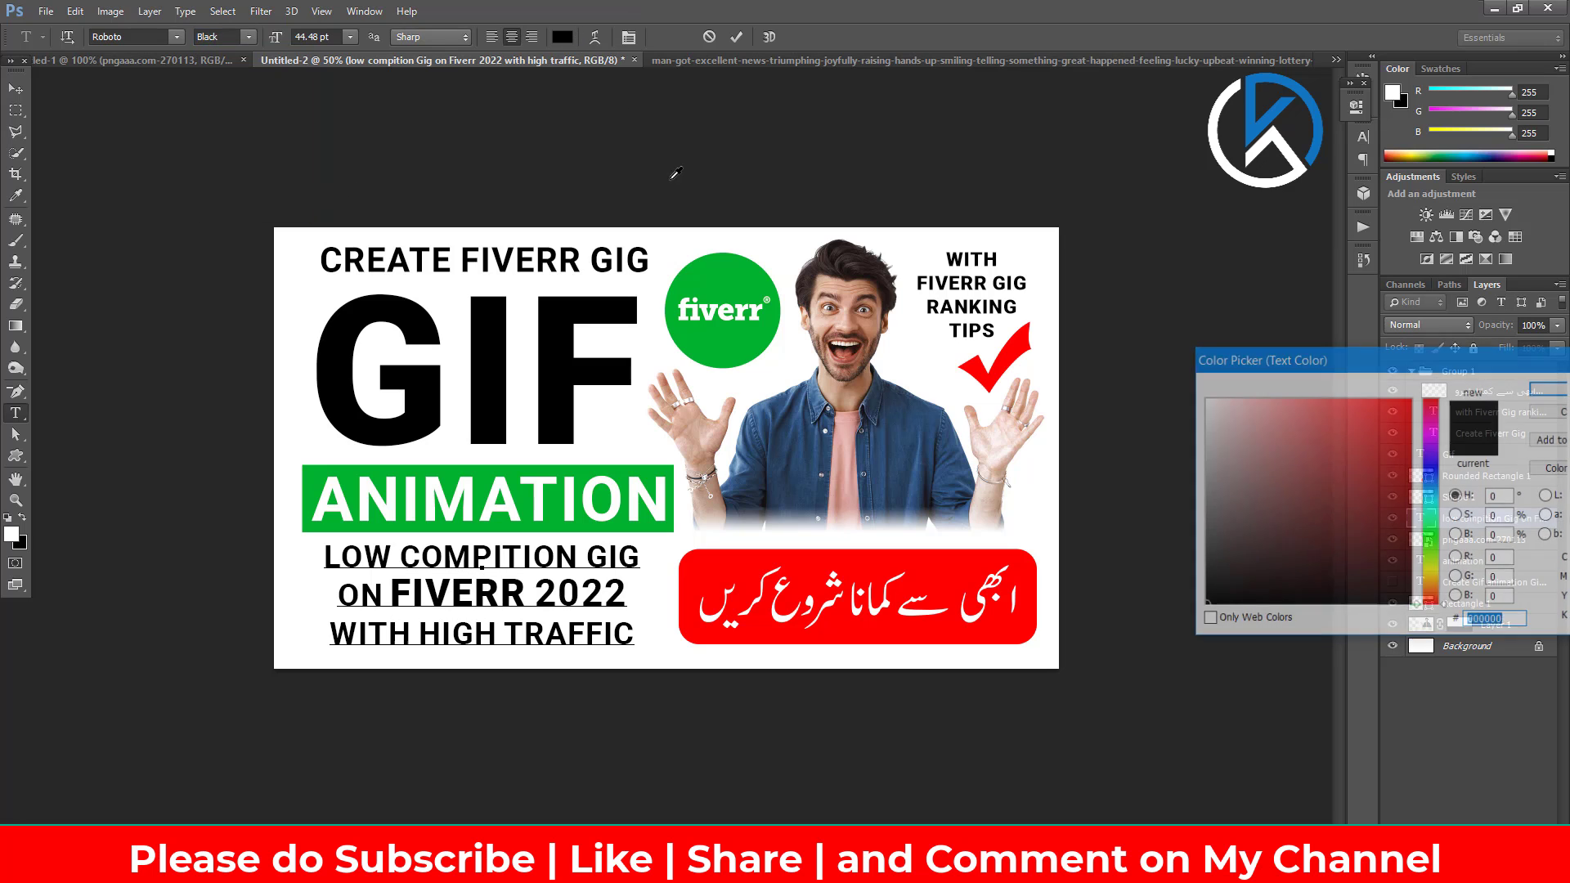
{"action": "left_click", "coordinate": [738, 262]}
{"action": "left_click", "coordinate": [1542, 393]}
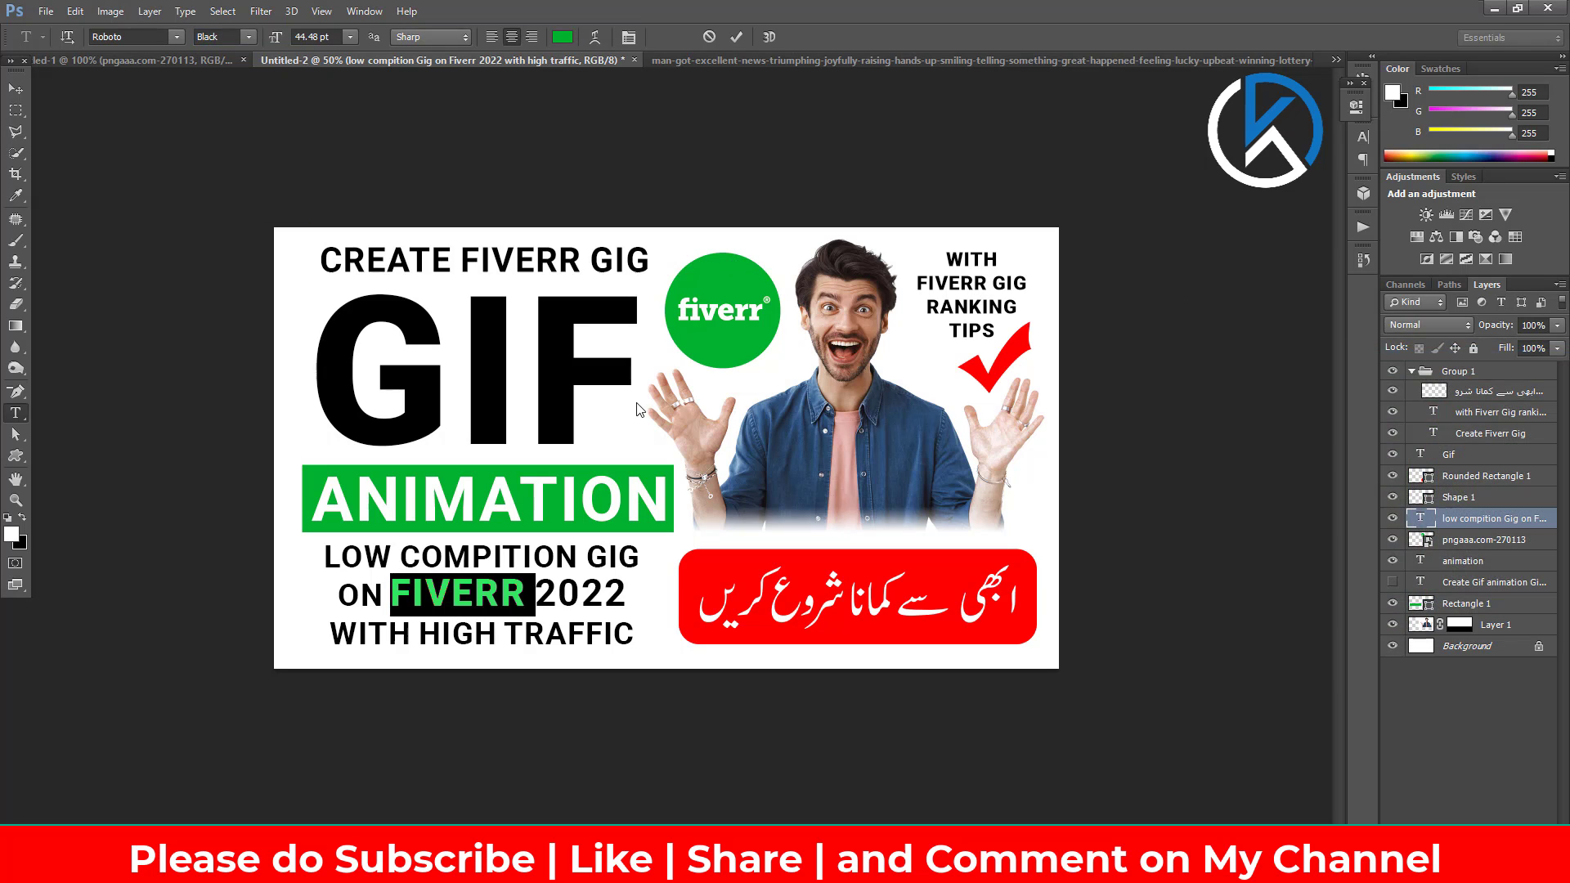
{"action": "left_click", "coordinate": [16, 90]}
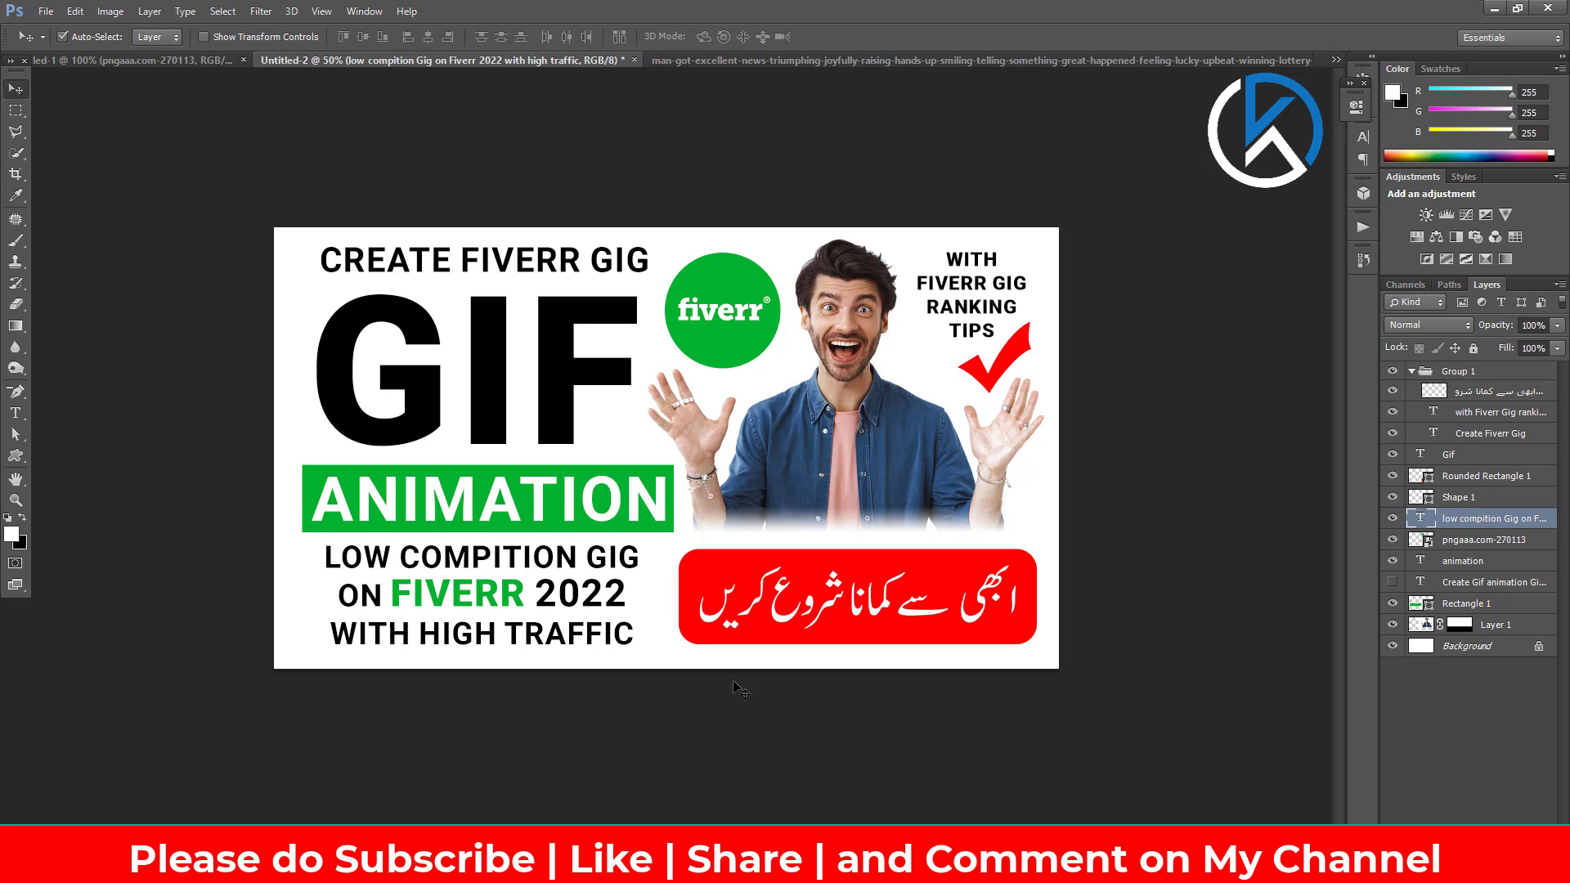